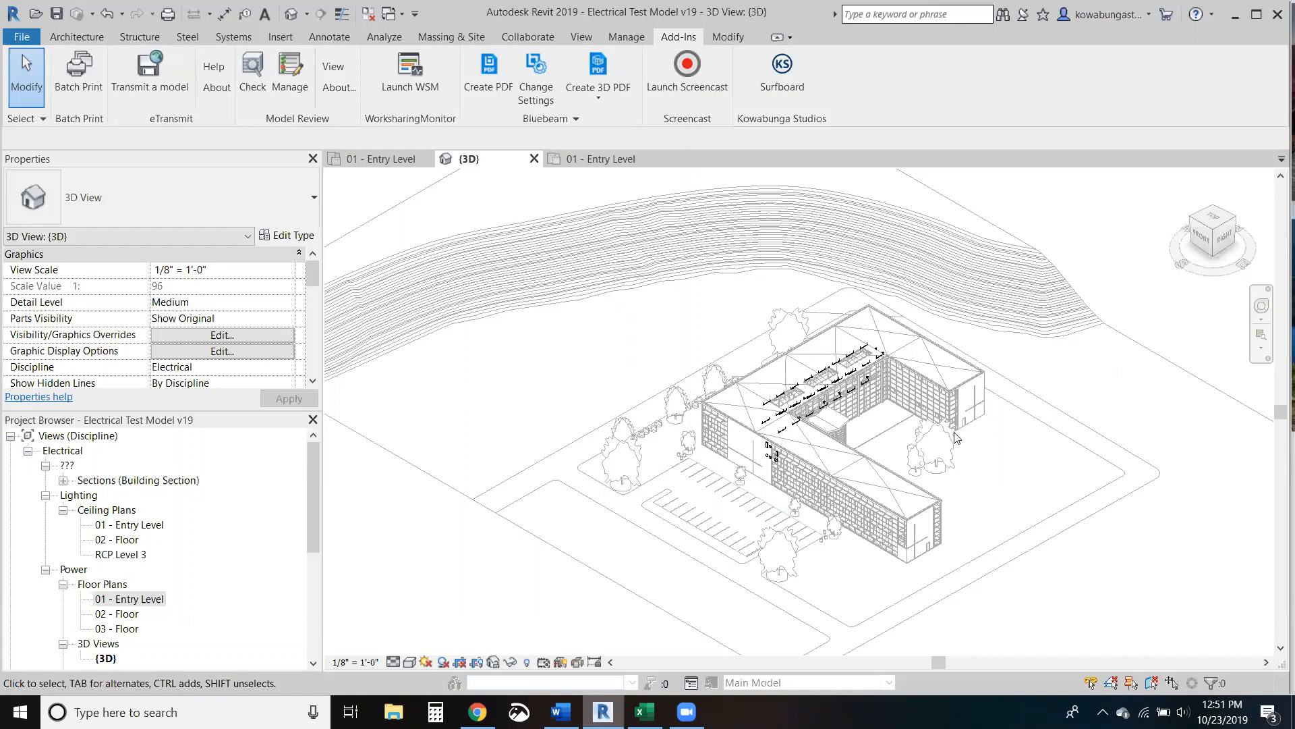
# Step: Examine the building in the 3D view and in the 01 - Entry Level reflected ceiling plan
pyautogui.keyDown('shift'); pyautogui.moveTo(984, 504); pyautogui.dragTo(945, 421, button='middle'); pyautogui.keyUp('shift')
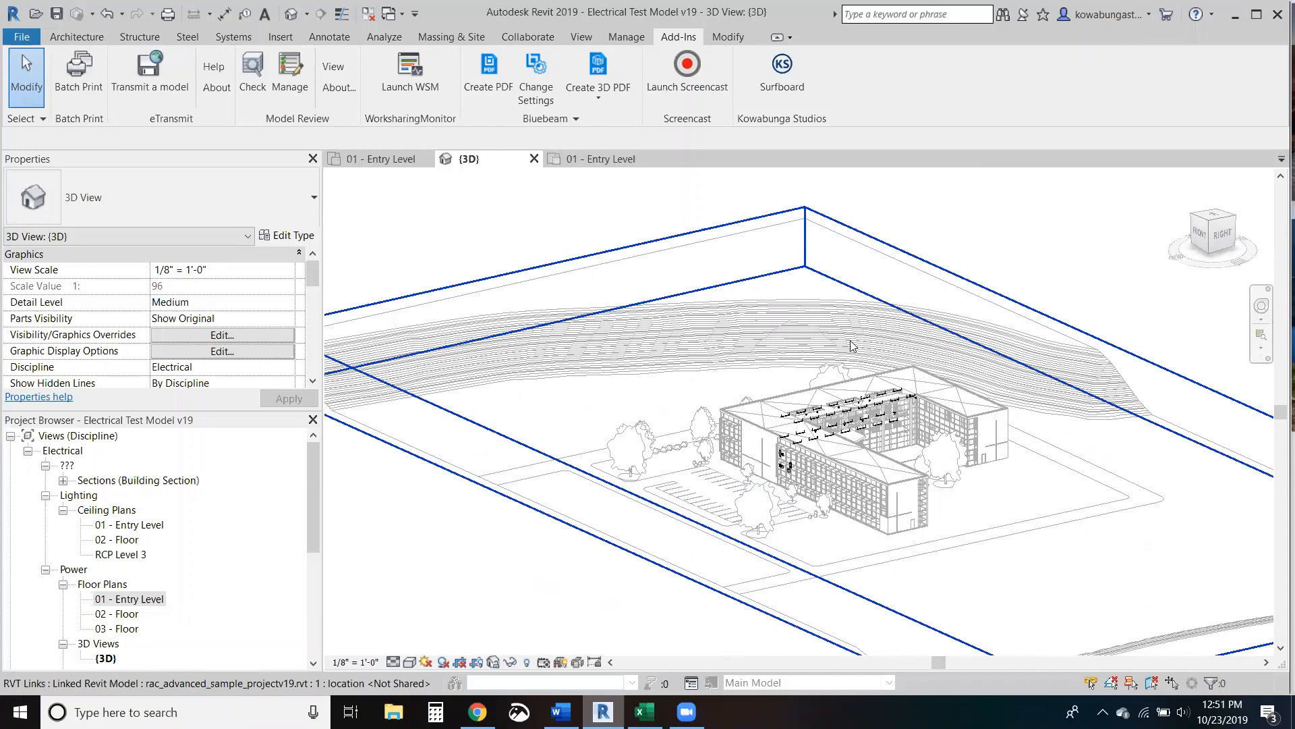
pyautogui.scroll(1, 910, 418)
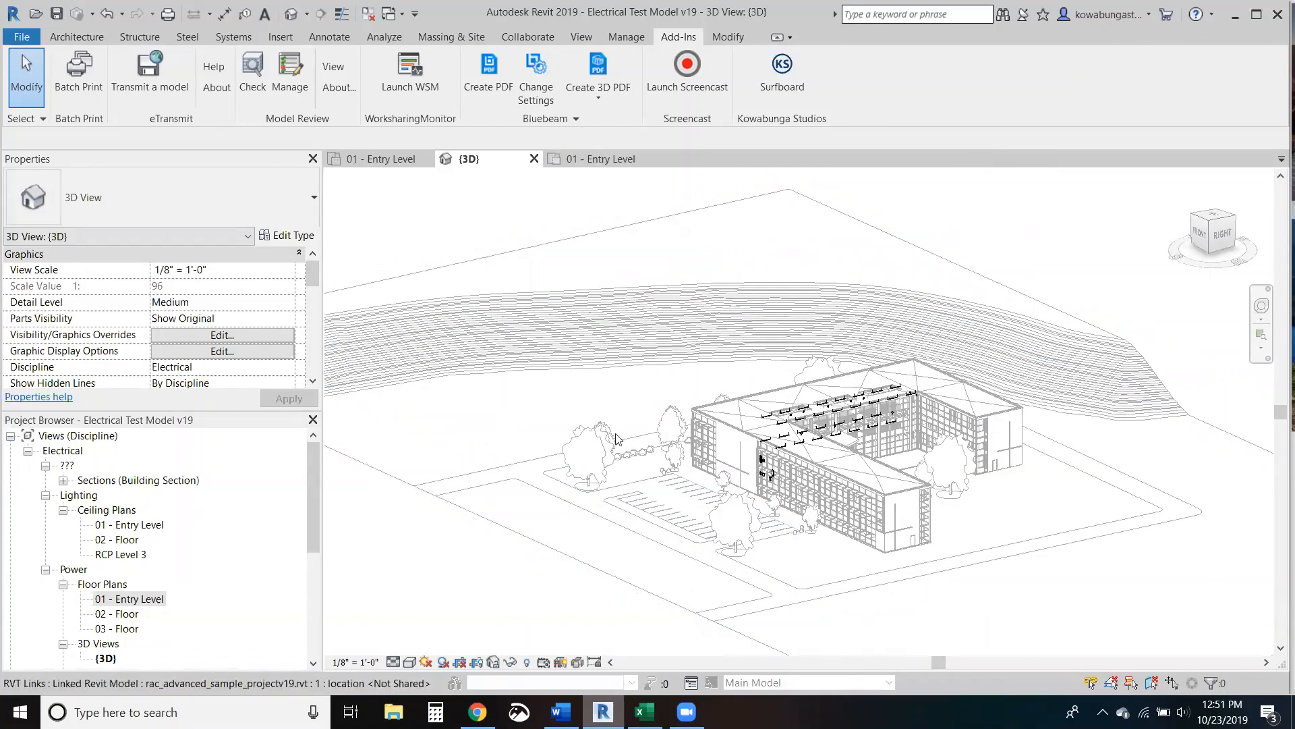
pyautogui.click(364, 160)
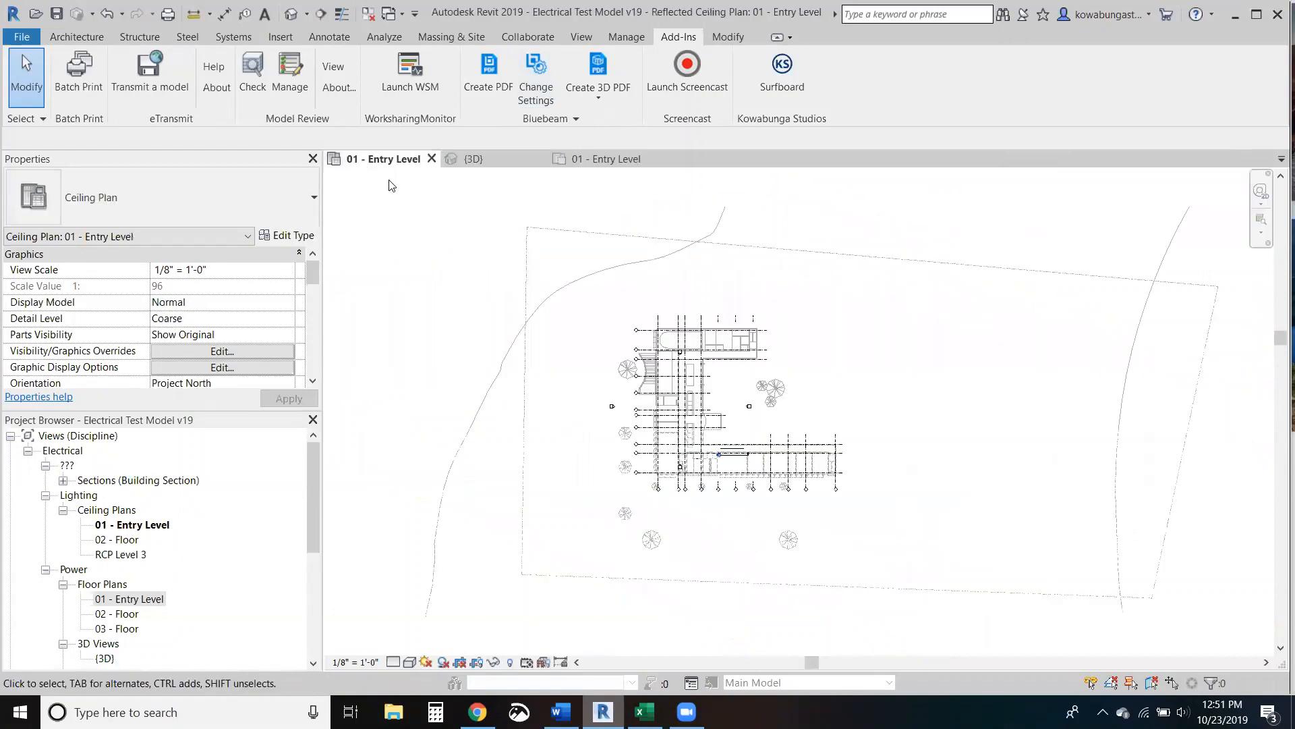
pyautogui.scroll(2, 612, 317)
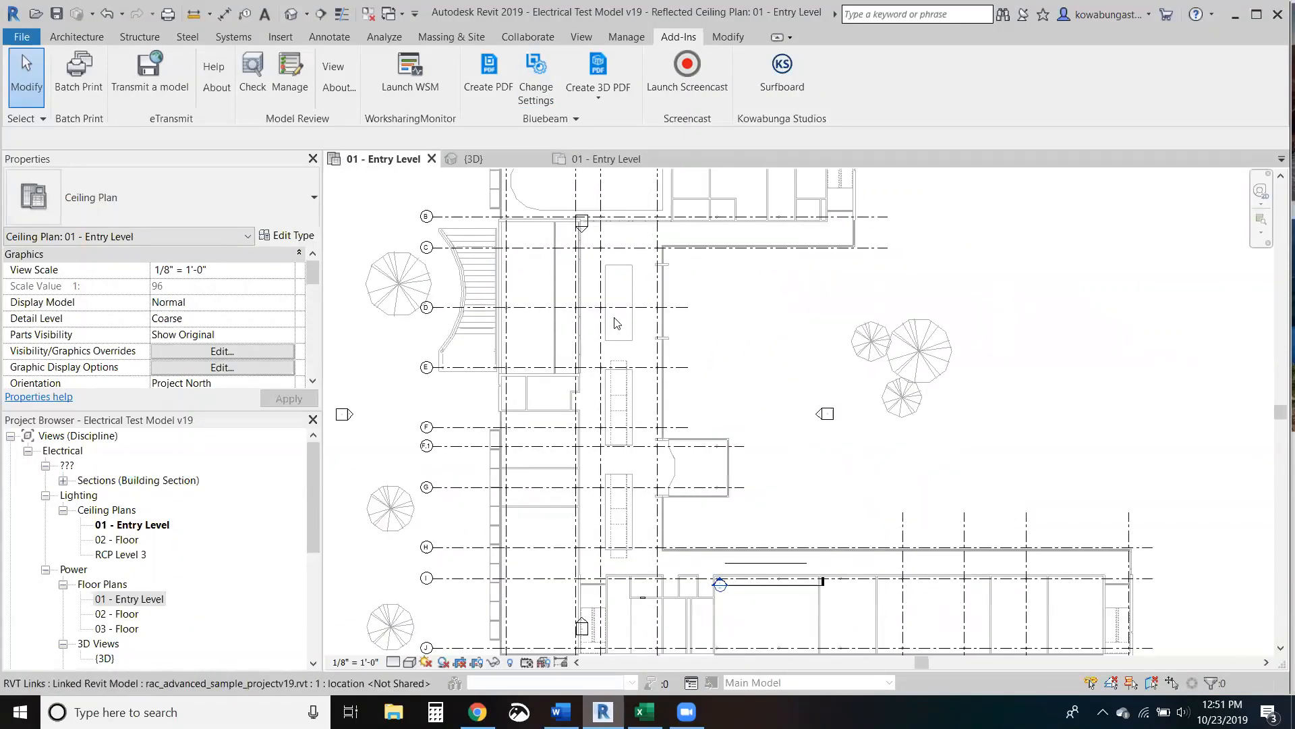
pyautogui.moveTo(850, 509); pyautogui.dragTo(928, 453, button='middle')
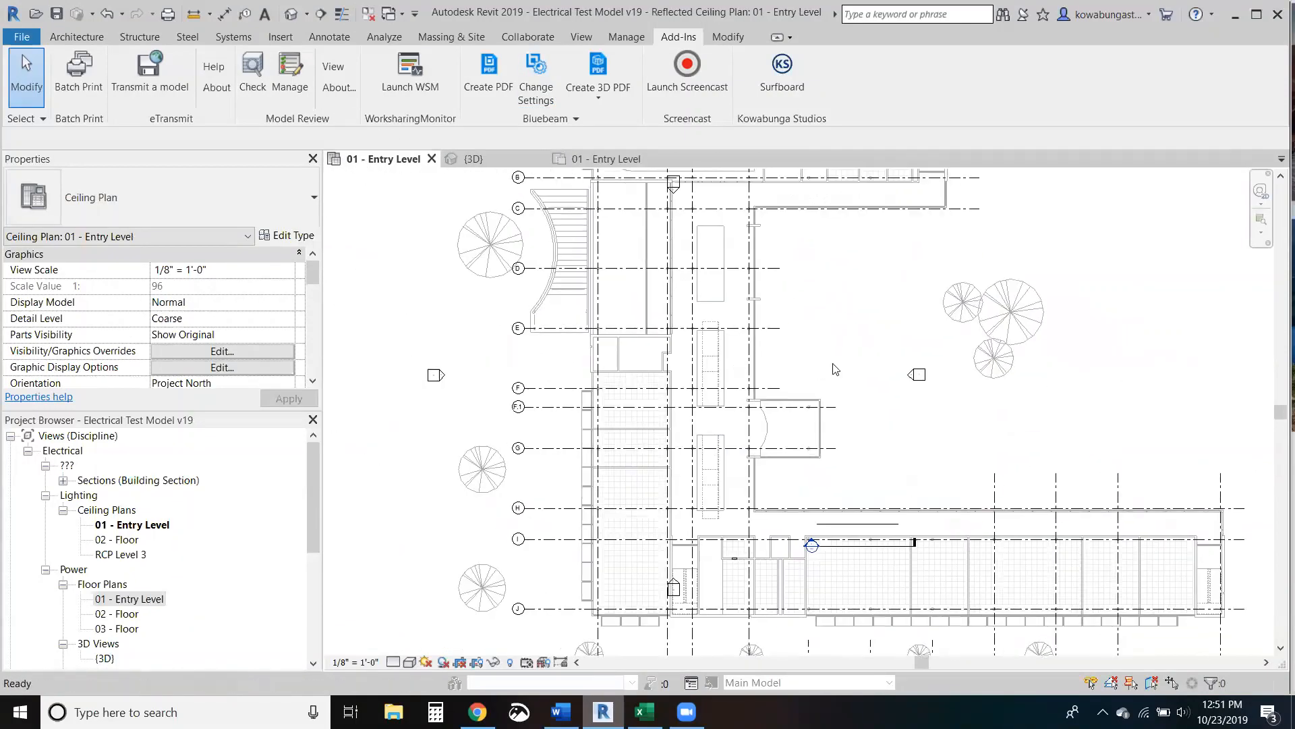
# Step: Switch to the 01 - Entry Level floor plan and examine the rooms and corridor layout
pyautogui.click(601, 159)
pyautogui.scroll(-2, 712, 322)
pyautogui.moveTo(712, 324); pyautogui.dragTo(786, 418, button='middle')
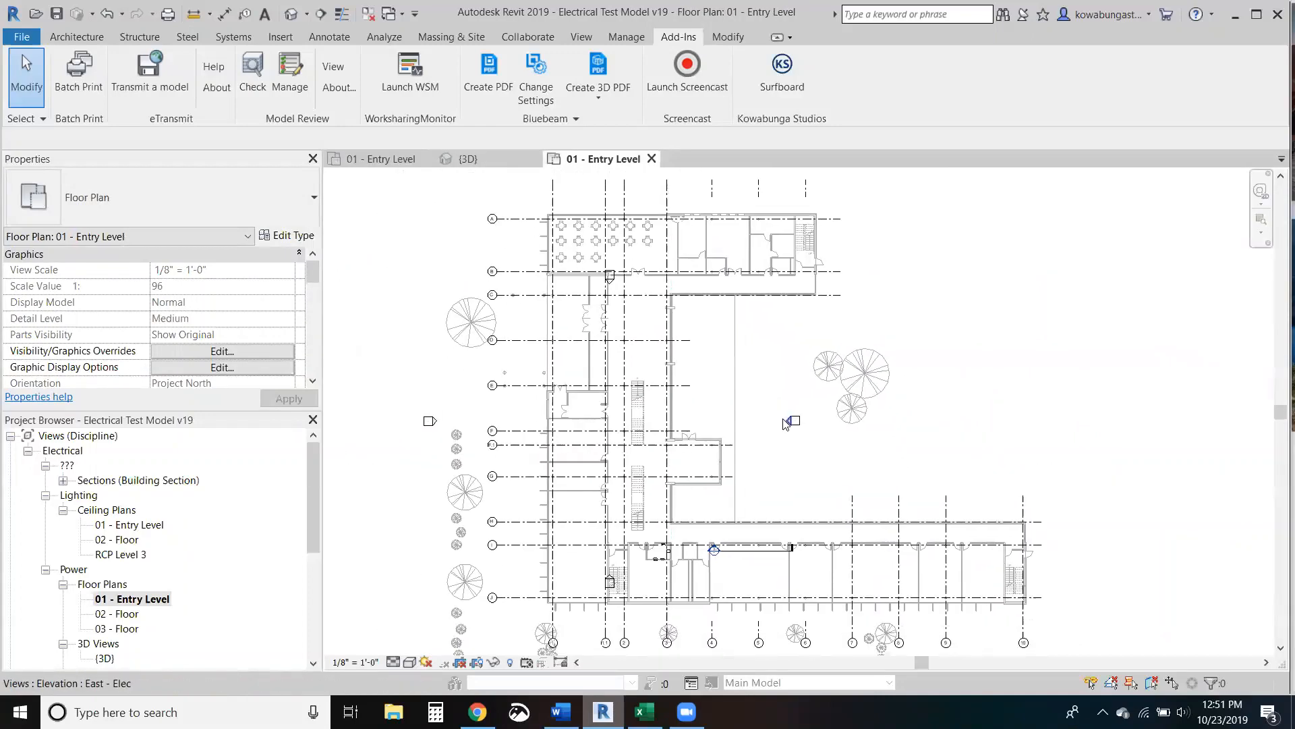
pyautogui.scroll(1, 825, 371)
pyautogui.scroll(2, 825, 375)
pyautogui.moveTo(859, 439); pyautogui.dragTo(1020, 533, button='middle')
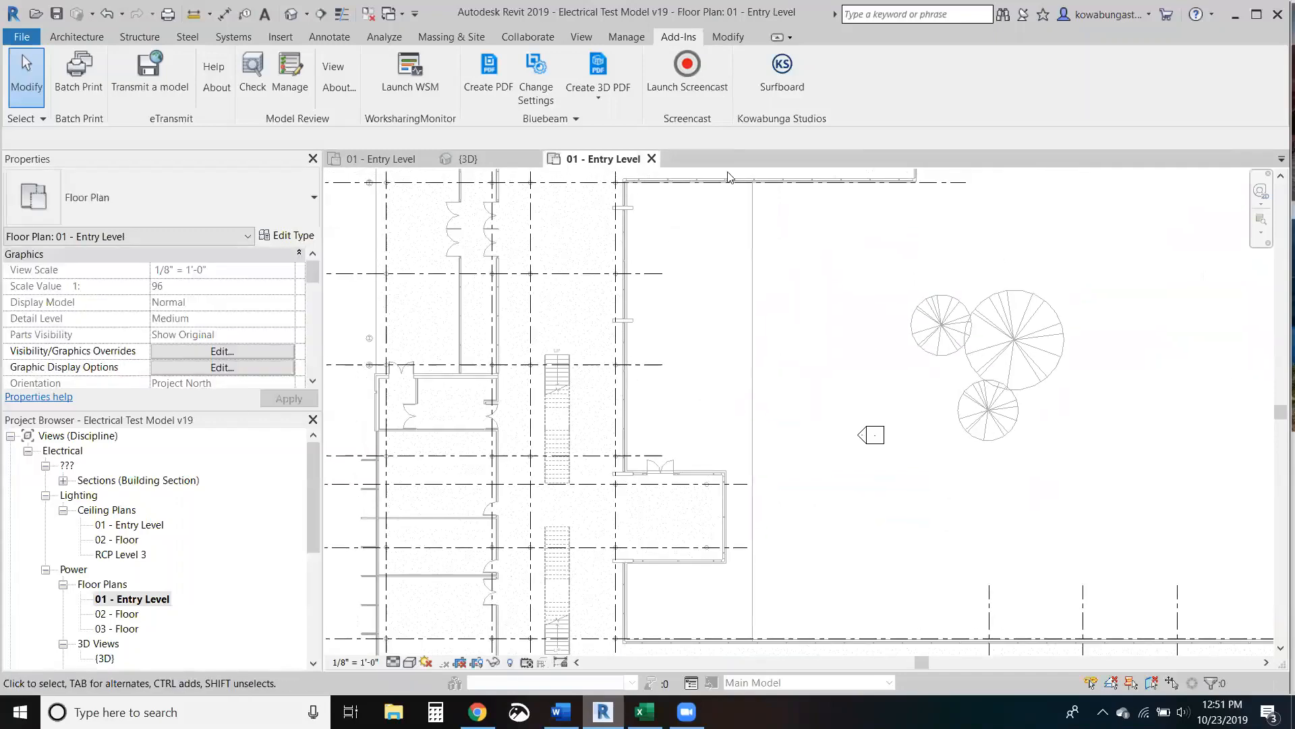
# Step: Launch the Surfboard add-in, dismissing its welcome message and moving the Lighting Layout window clear of the ribbon
pyautogui.click(788, 105)
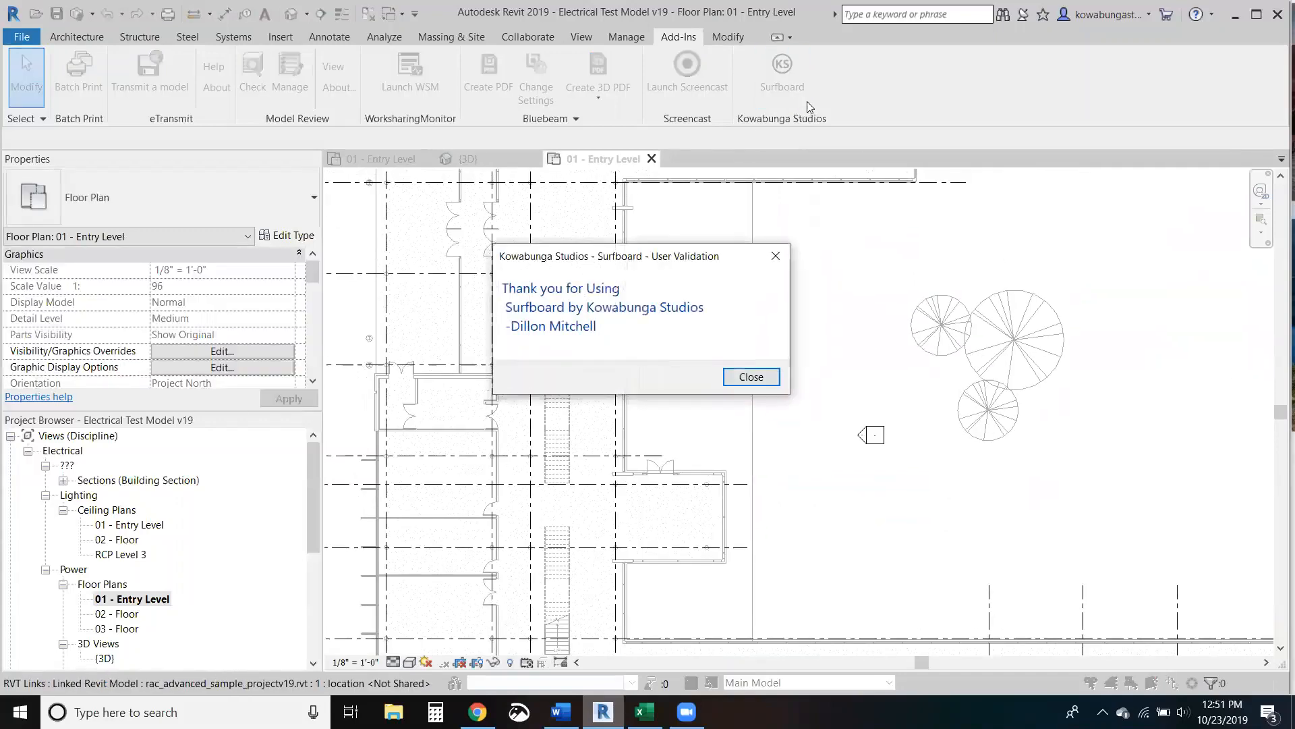
pyautogui.click(751, 379)
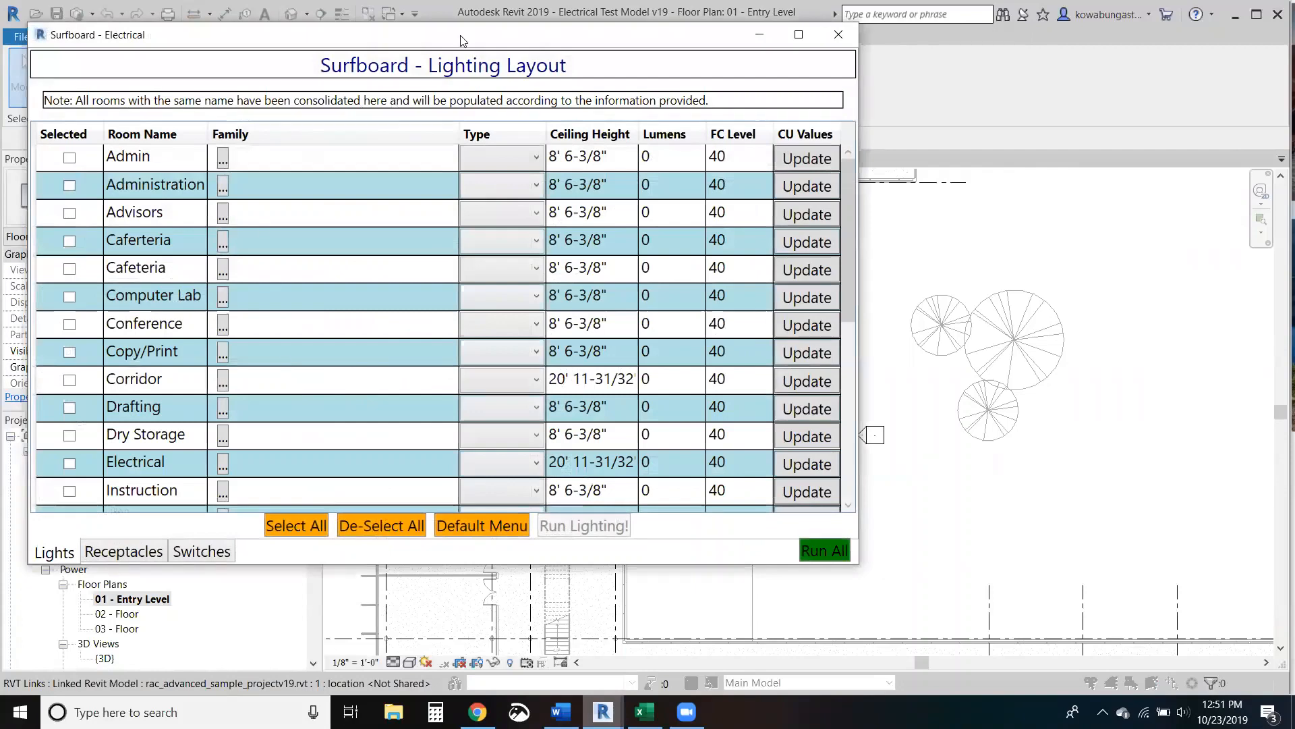
pyautogui.moveTo(457, 34); pyautogui.dragTo(639, 77)
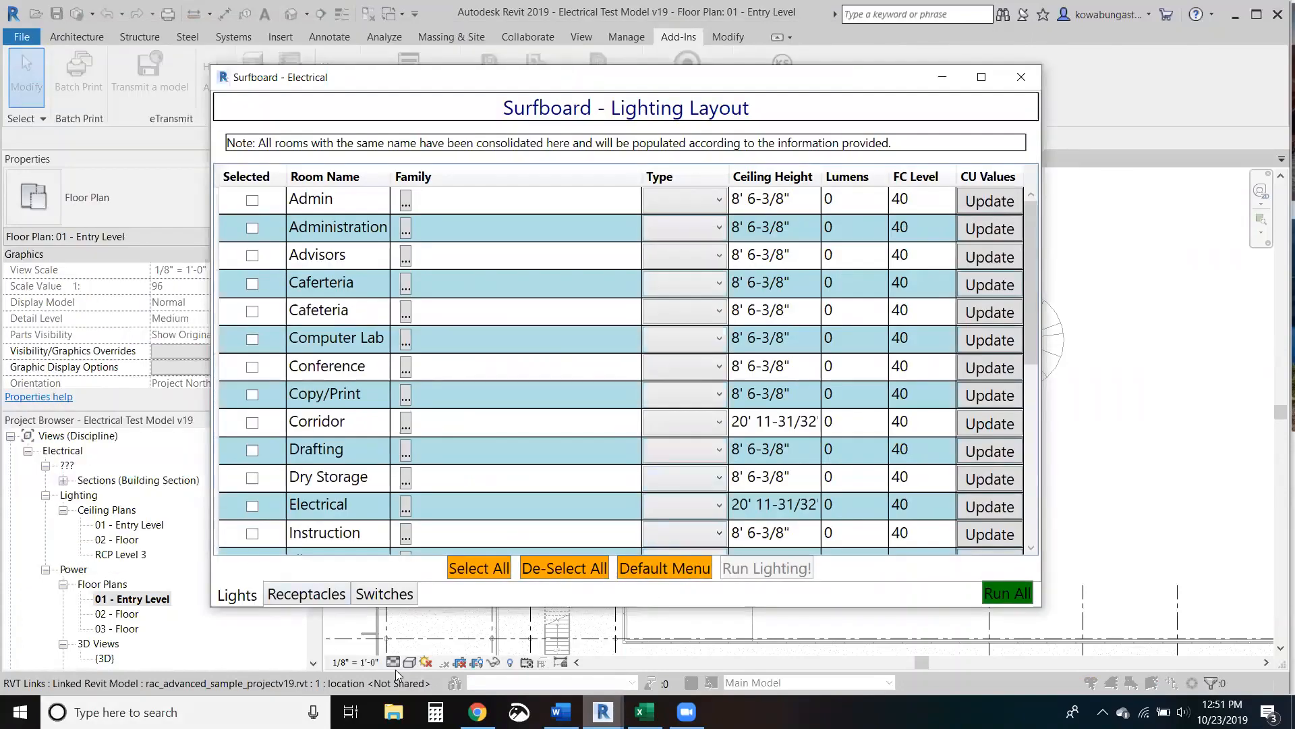
# Step: Open the lighting default settings and set the typical fixture type to FT2
pyautogui.click(665, 568)
pyautogui.click(739, 425)
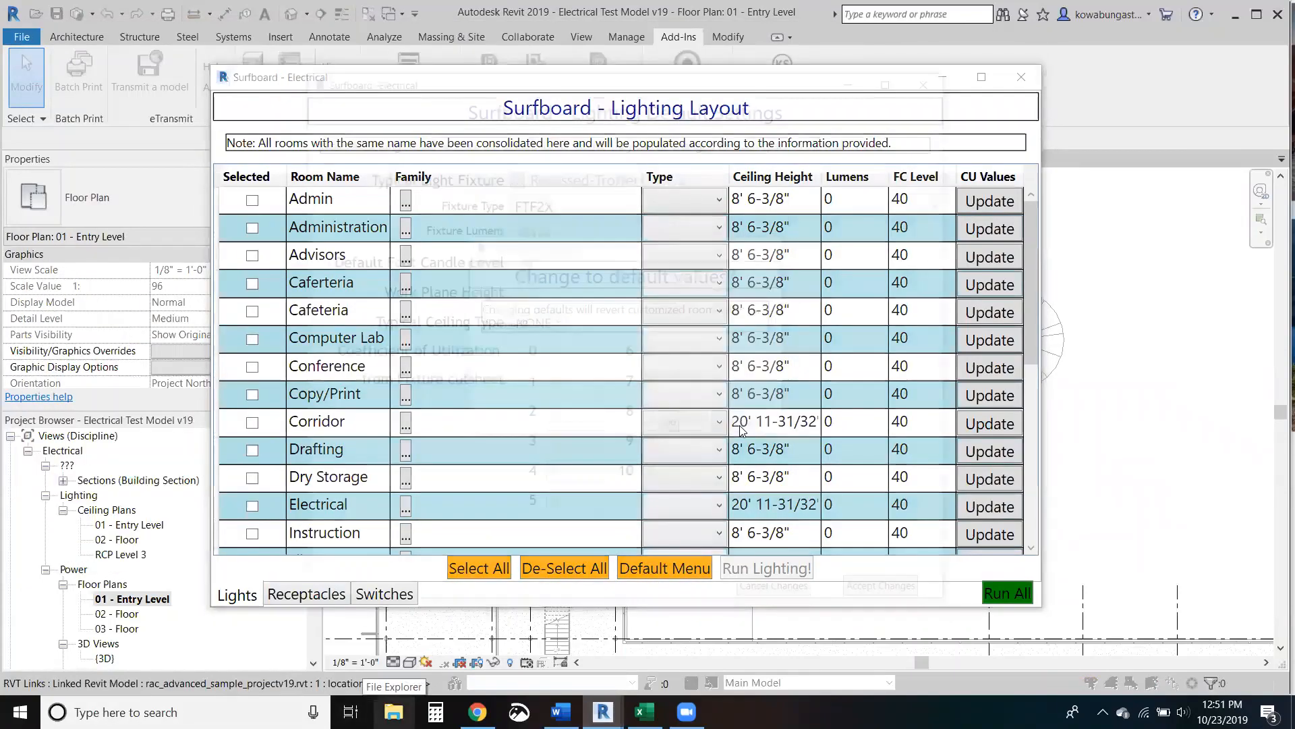
pyautogui.click(640, 203)
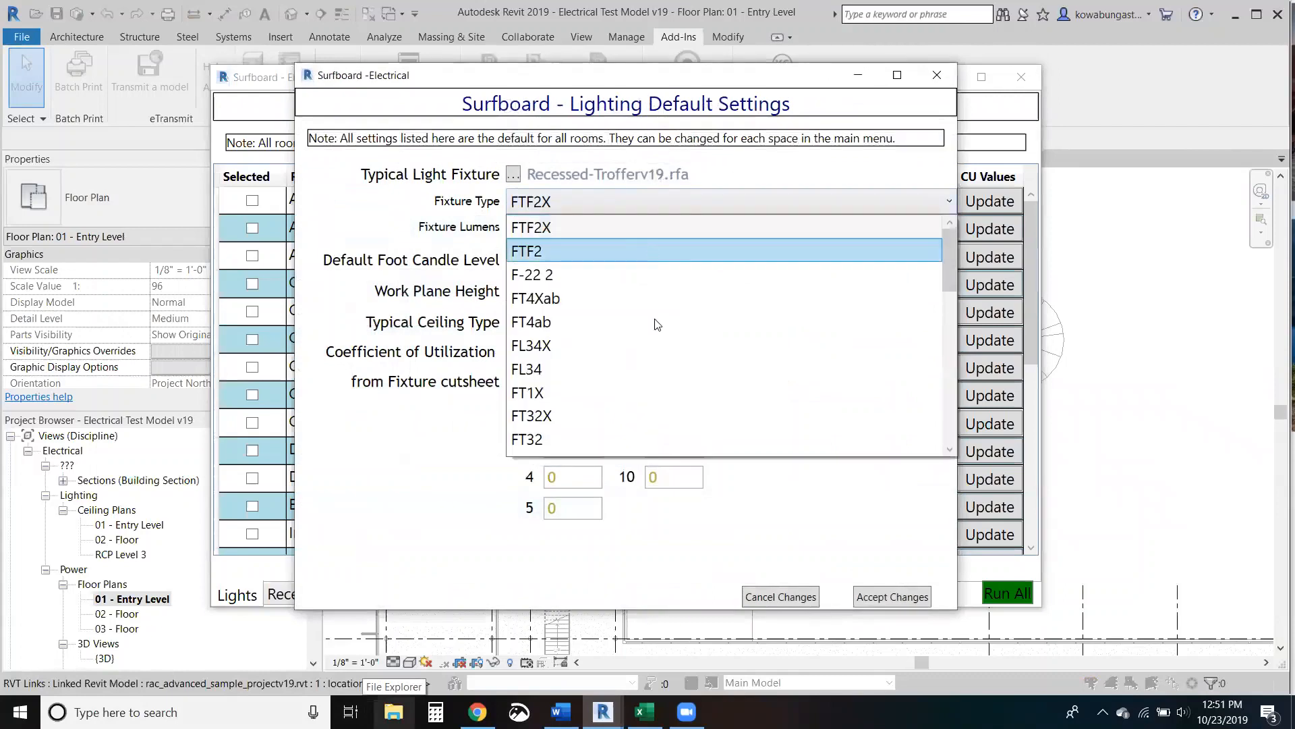
pyautogui.scroll(-5, 651, 334)
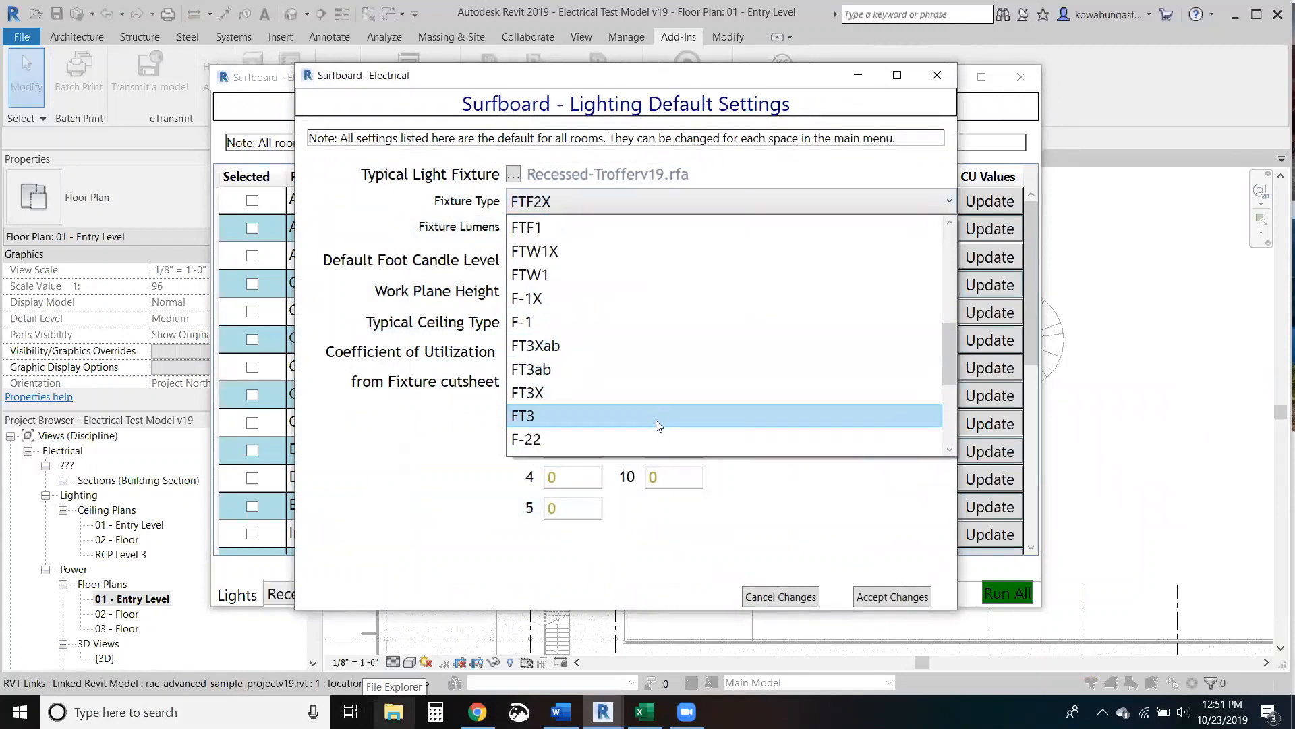
pyautogui.scroll(-3, 679, 358)
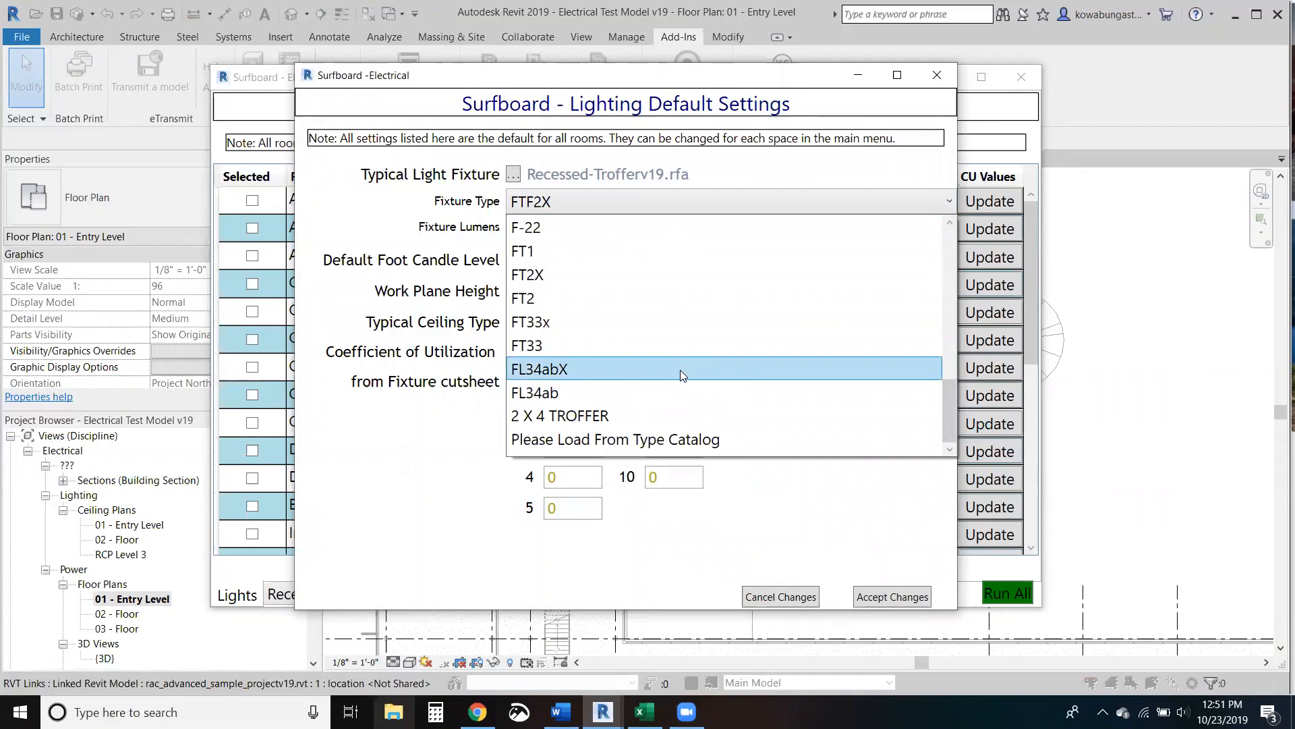
pyautogui.click(696, 297)
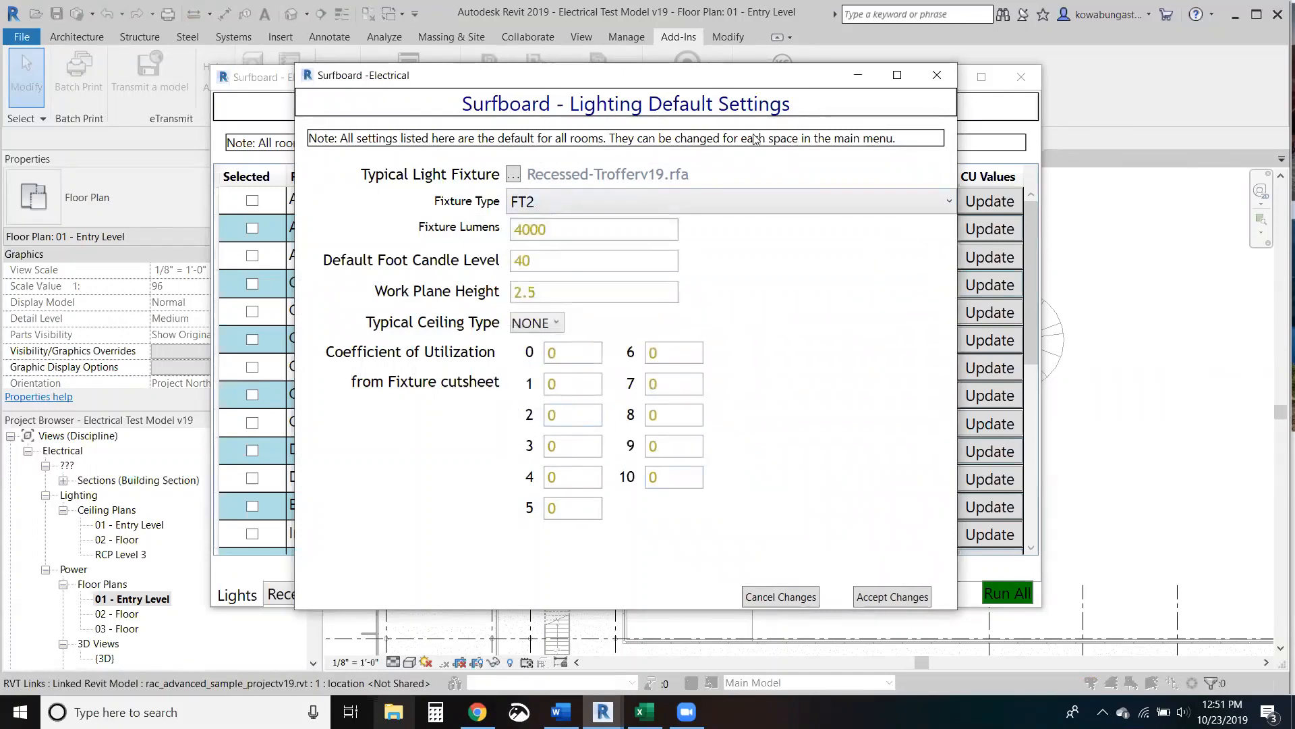
# Step: Enter the default coefficient of utilization values 119, 102, 88, 77 and 68 for entries 0 through 4
pyautogui.click(580, 355)
pyautogui.write('119')
pyautogui.press('Tab')
pyautogui.press('Tab')
pyautogui.write('8')
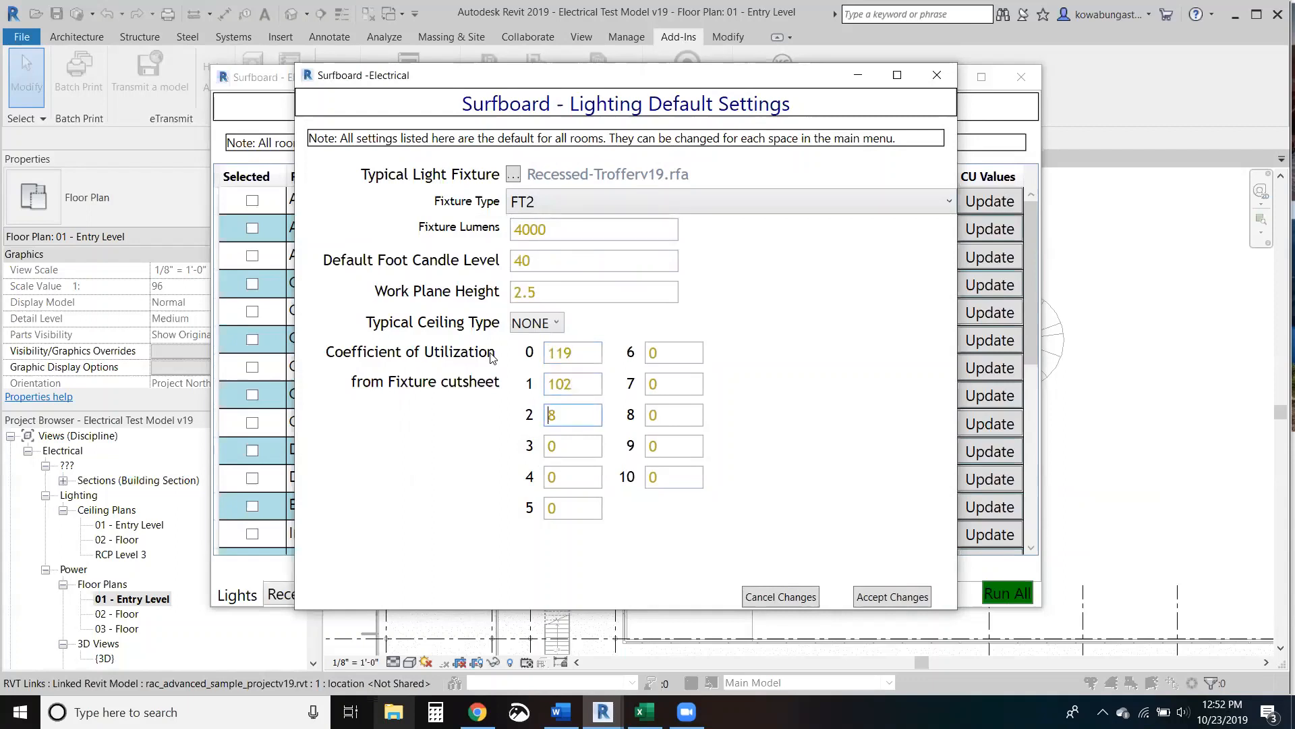
pyautogui.write('8')
pyautogui.press('Tab')
pyautogui.write('77')
pyautogui.press('Tab')
pyautogui.press('Tab')
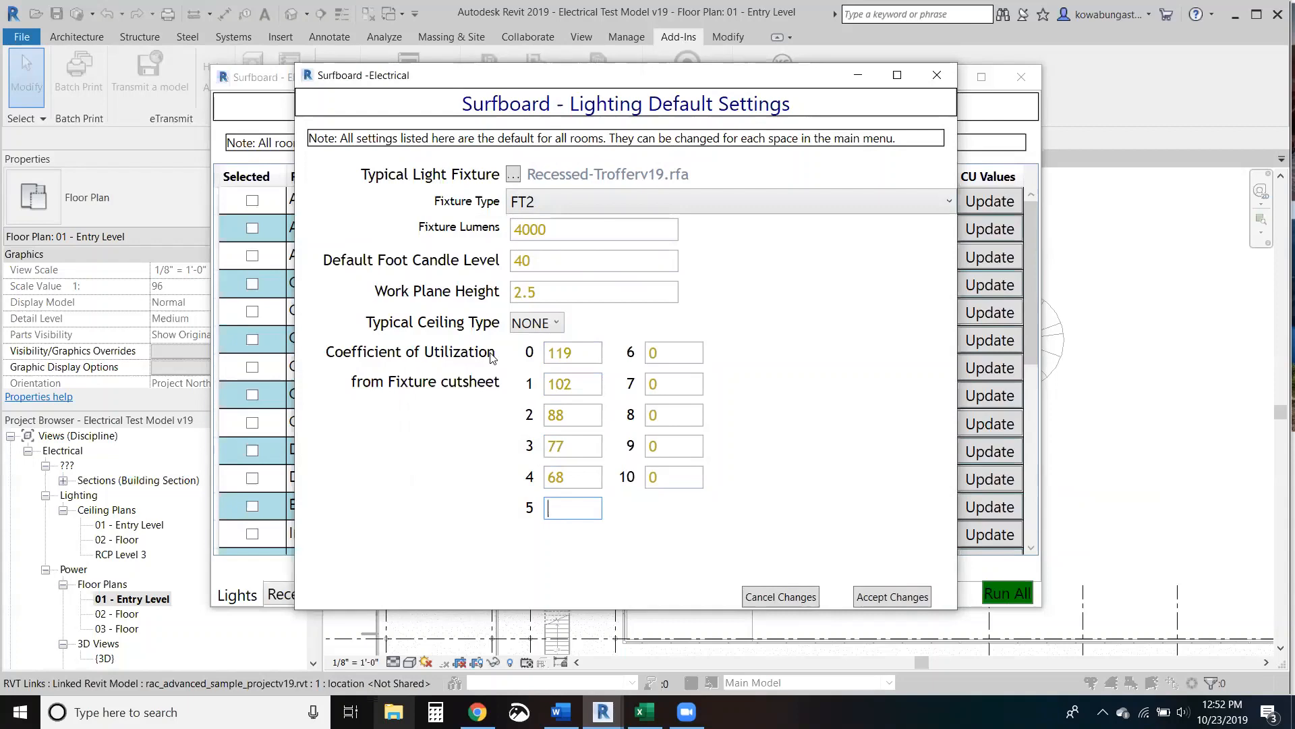
# Step: Enter the default coefficient of utilization values 65, 55, 51, 45, 41 and 38 for entries 5 through 10
pyautogui.press('Tab')
pyautogui.press('BackSpace')
pyautogui.write('55')
pyautogui.press('Tab')
pyautogui.press('BackSpace')
pyautogui.write('51')
pyautogui.press('Tab')
pyautogui.press('BackSpace')
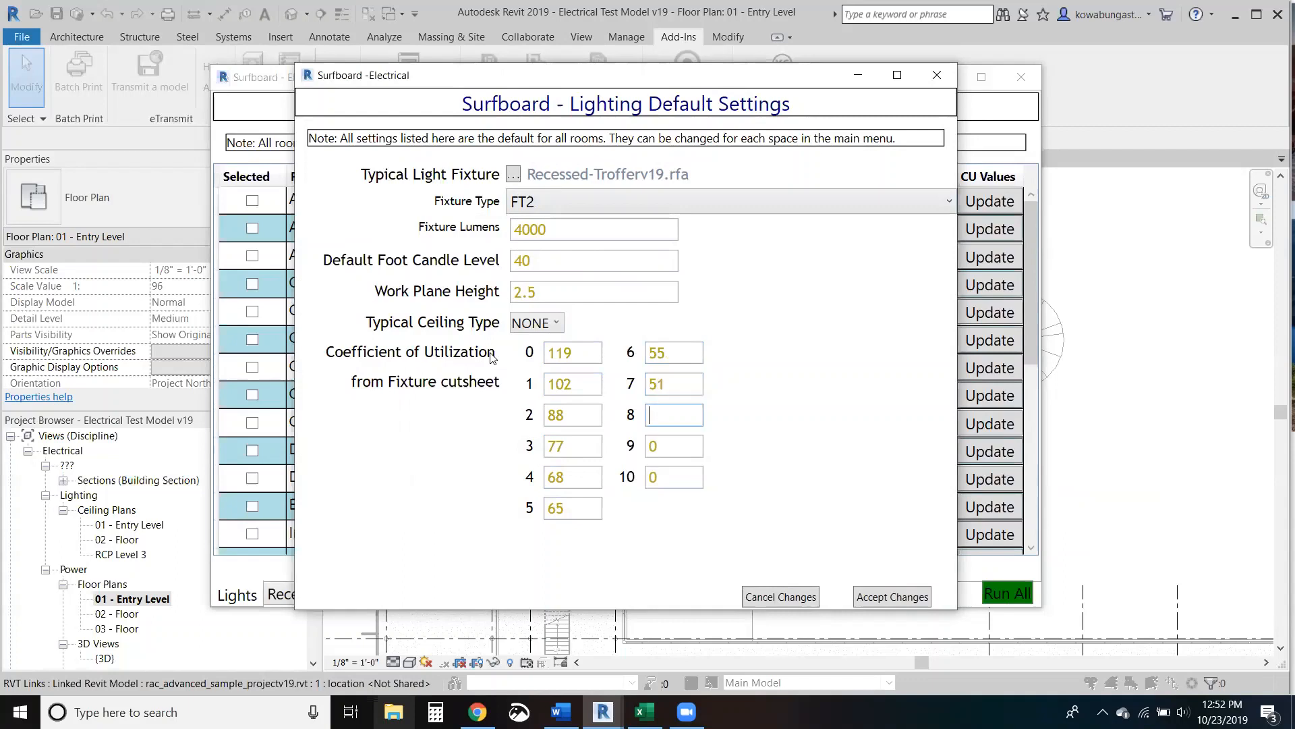
pyautogui.write('45')
pyautogui.press('Tab')
pyautogui.write('41')
pyautogui.press('Tab')
pyautogui.press('Delete')
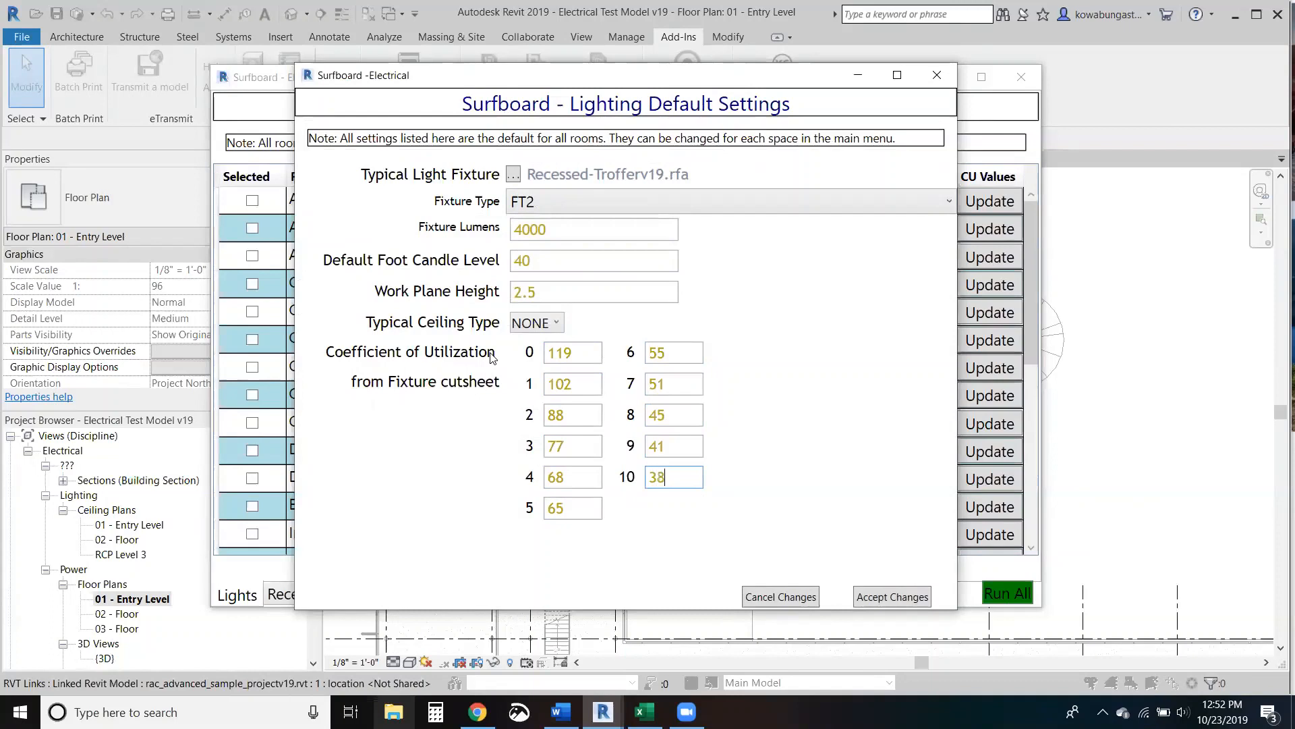
# Step: Set the typical ceiling type to 2x2 and accept the lighting default changes
pyautogui.click(536, 323)
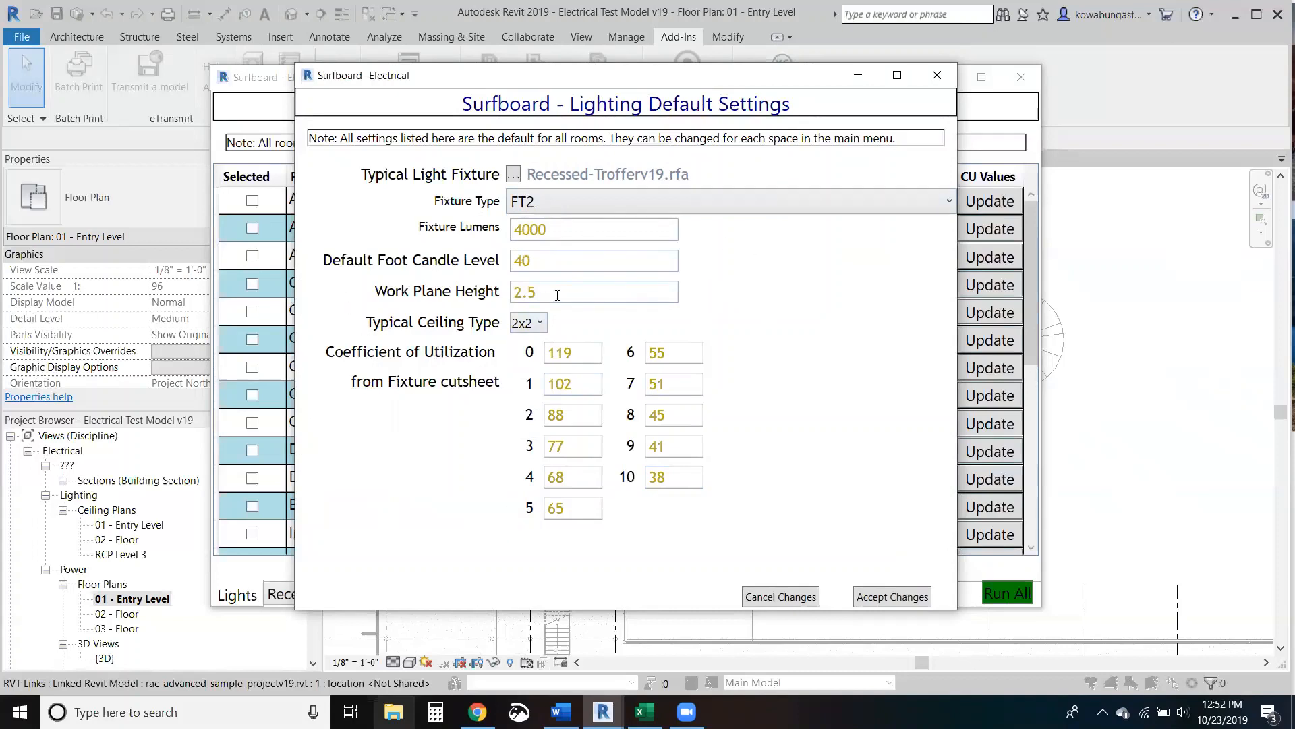
pyautogui.click(895, 598)
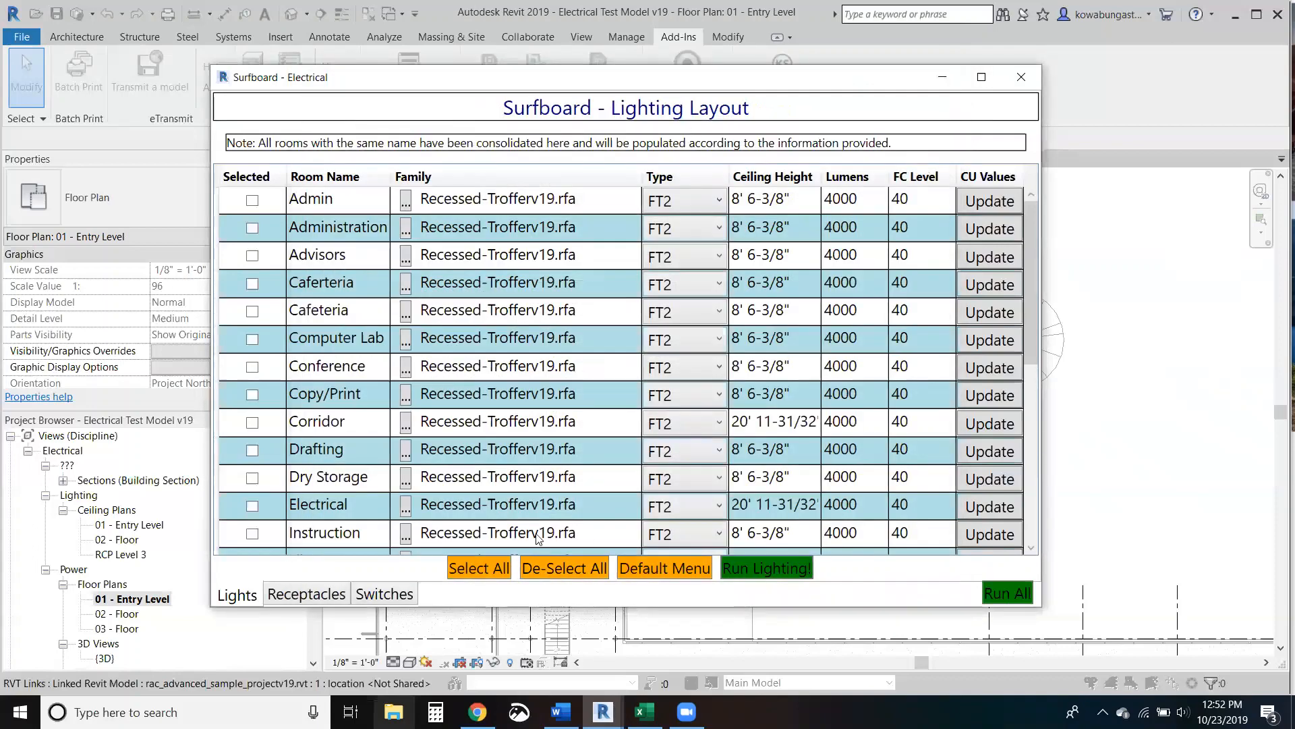
# Step: Select all rooms for the lighting layout and set the Corridor's foot-candle level to 20
pyautogui.click(487, 568)
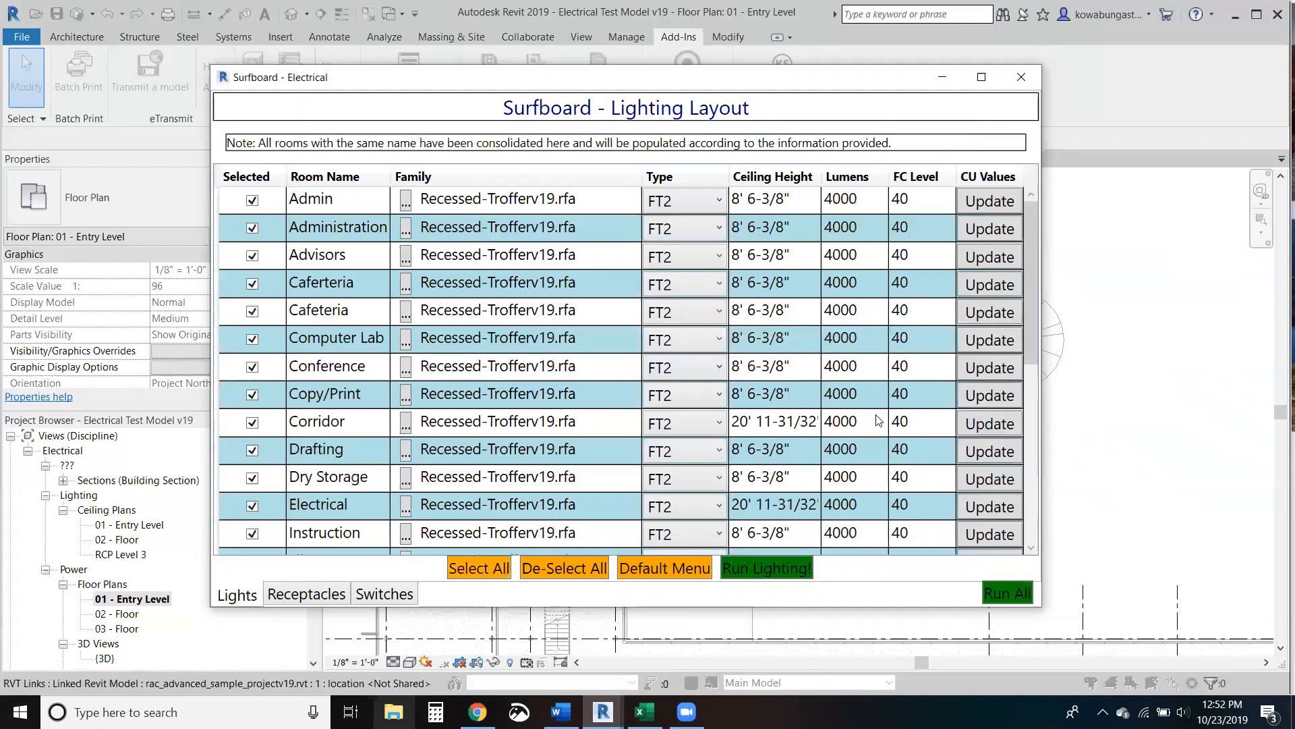
pyautogui.click(935, 424)
pyautogui.write('20')
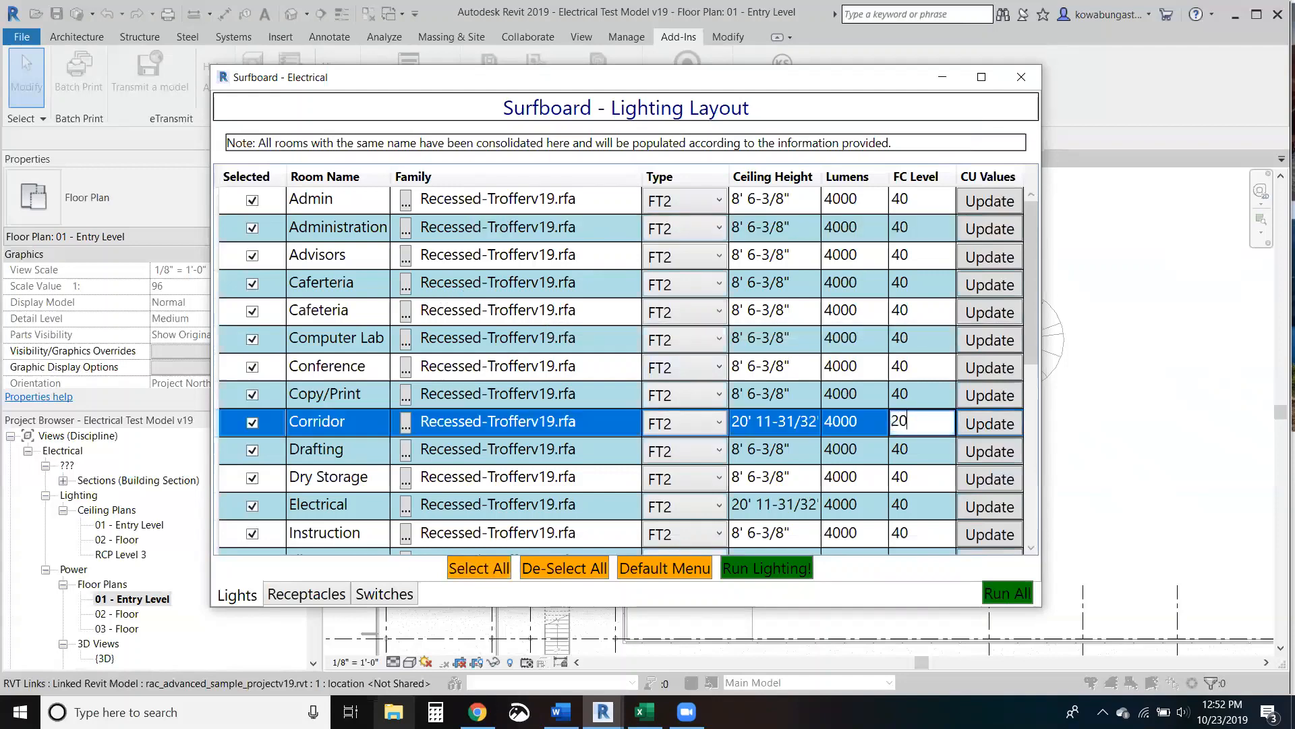
pyautogui.press('Return')
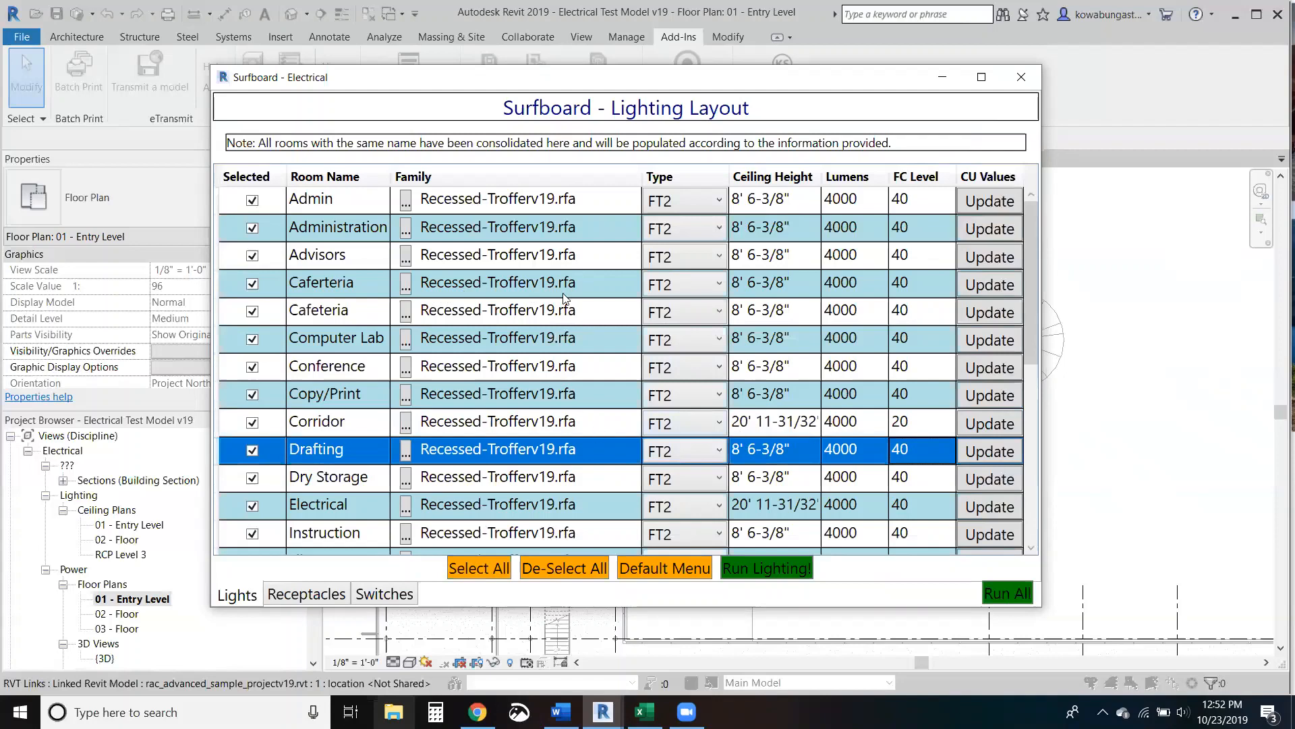
# Step: Set the foot-candle level of the Men room to 15
pyautogui.moveTo(1025, 291); pyautogui.dragTo(1036, 482)
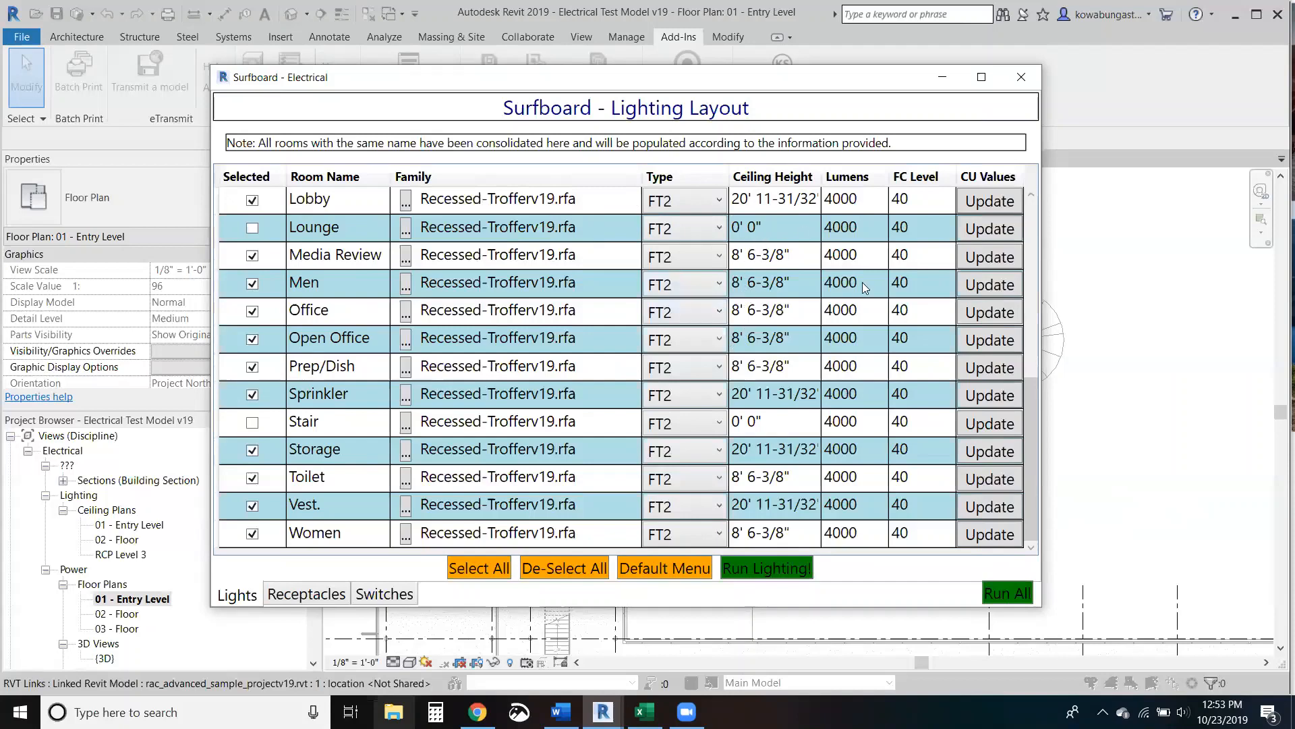
pyautogui.doubleClick(927, 279)
pyautogui.write('15')
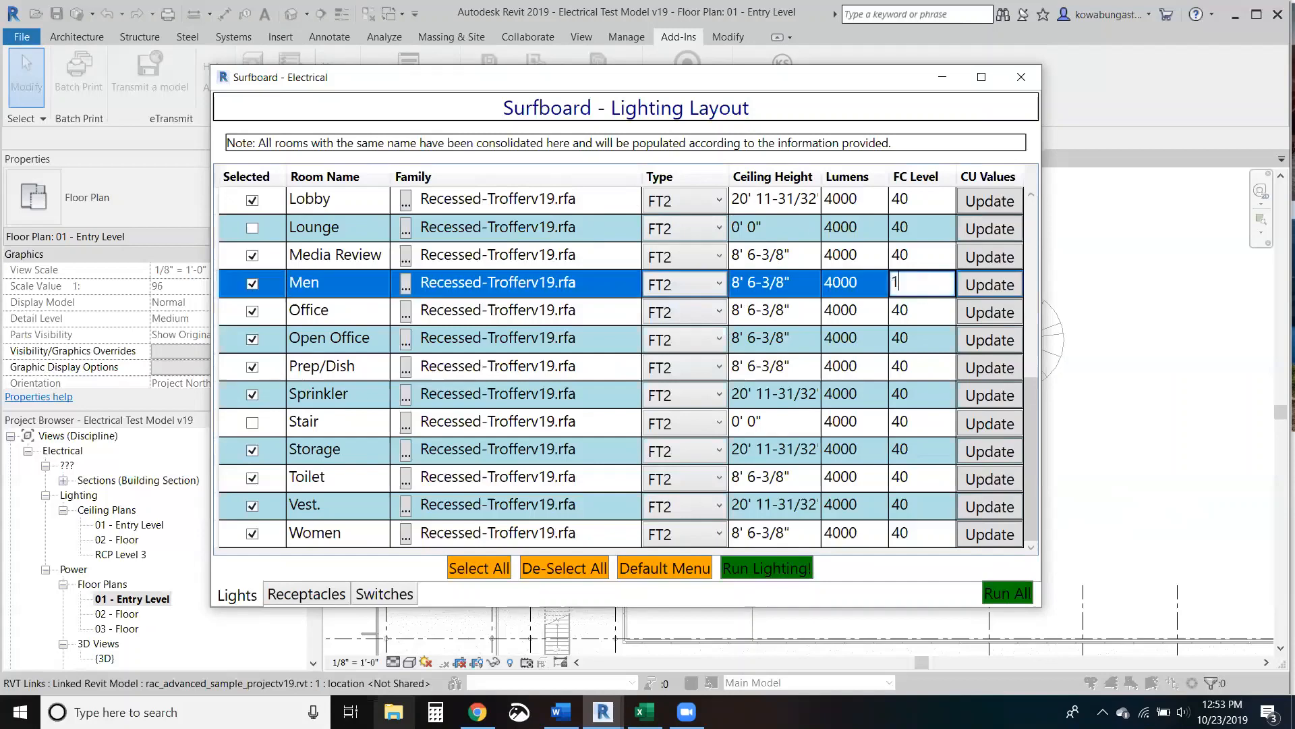
pyautogui.press('Return')
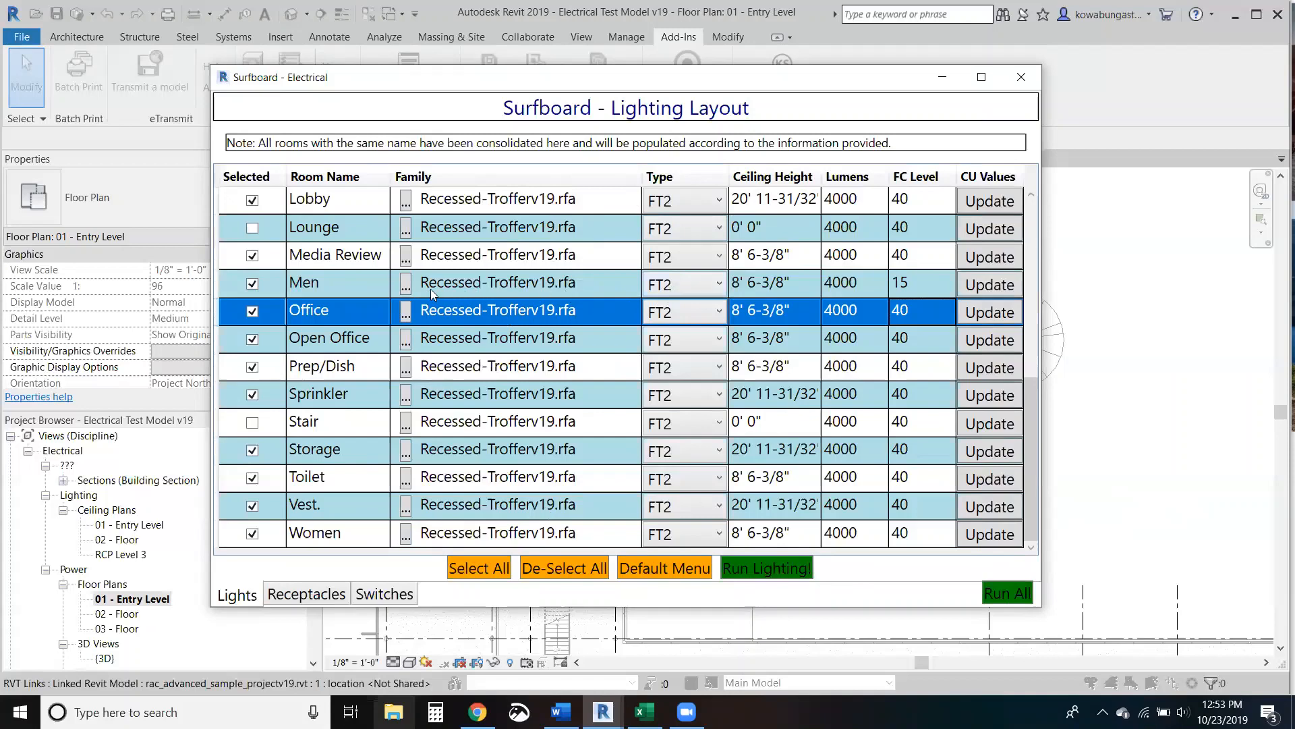
# Step: Try to load the Downlight - Round - LED family for the Men room, and browse to the DATA (D:) drive
pyautogui.click(405, 284)
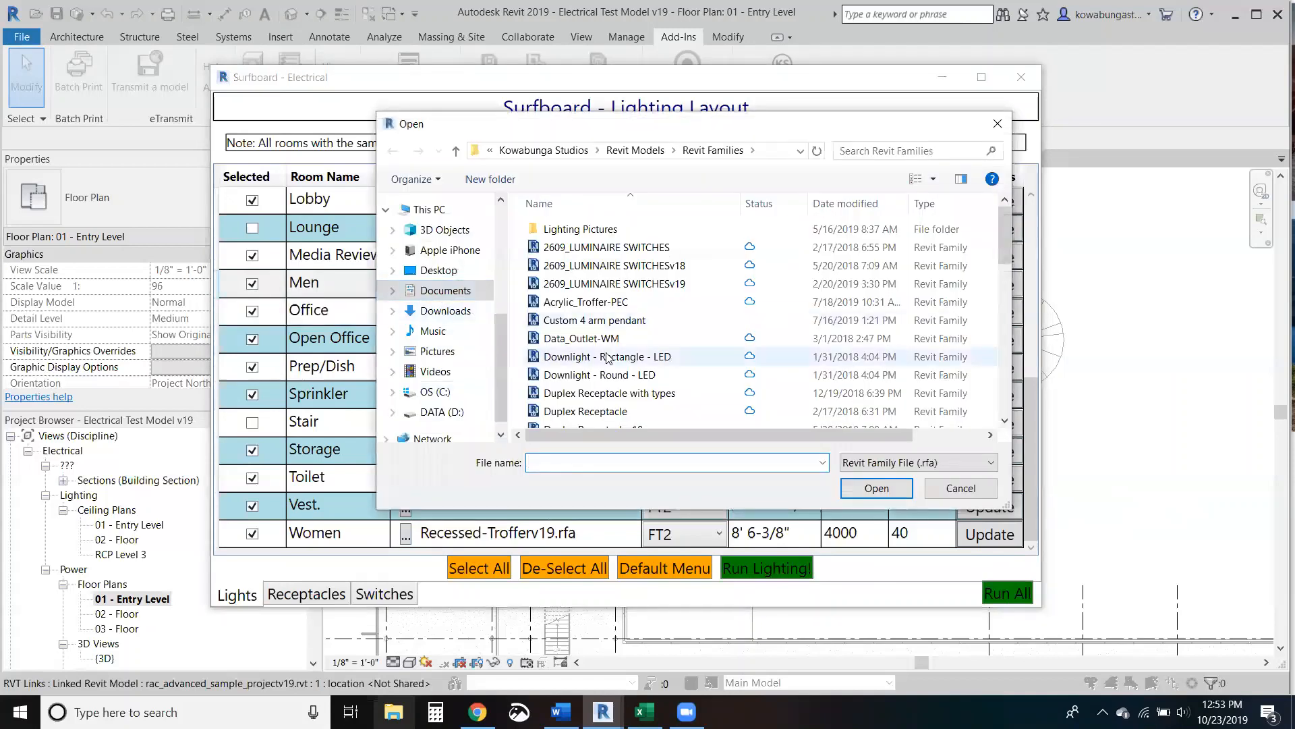
pyautogui.scroll(-1, 606, 358)
pyautogui.click(631, 329)
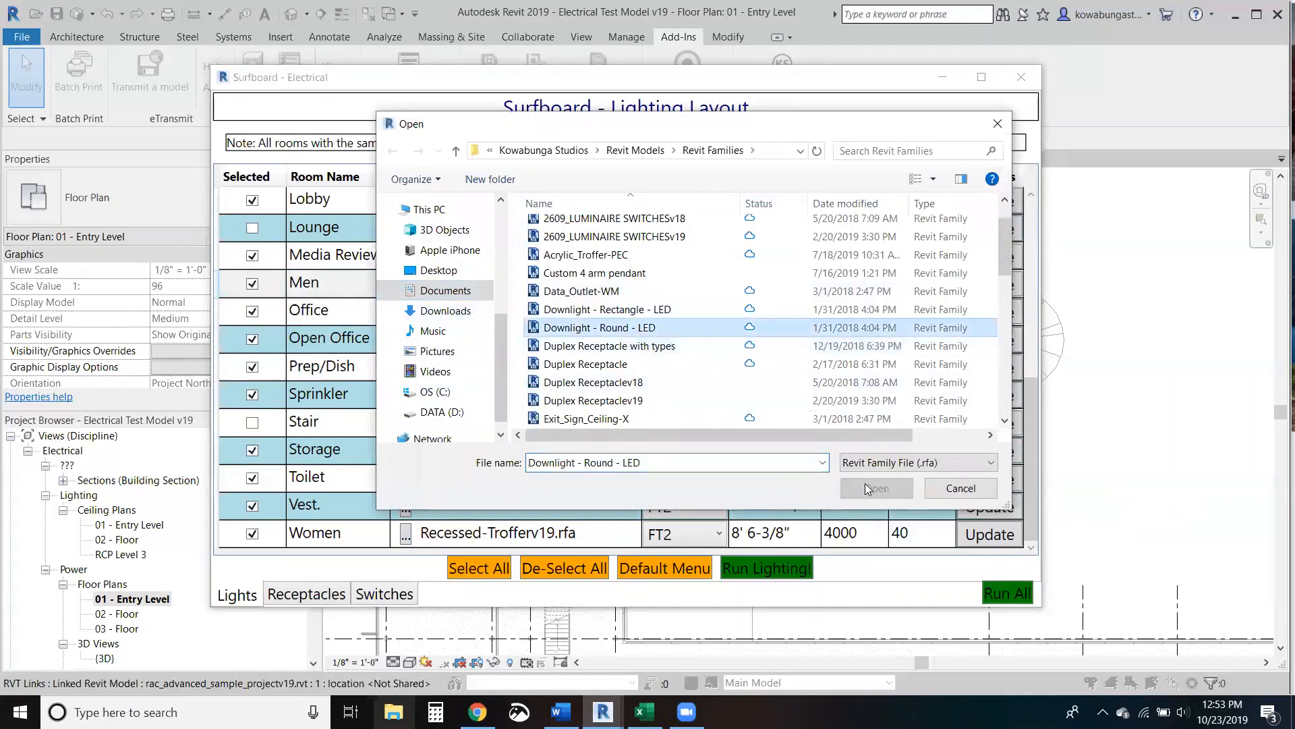
pyautogui.scroll(-1, 445, 337)
pyautogui.click(442, 384)
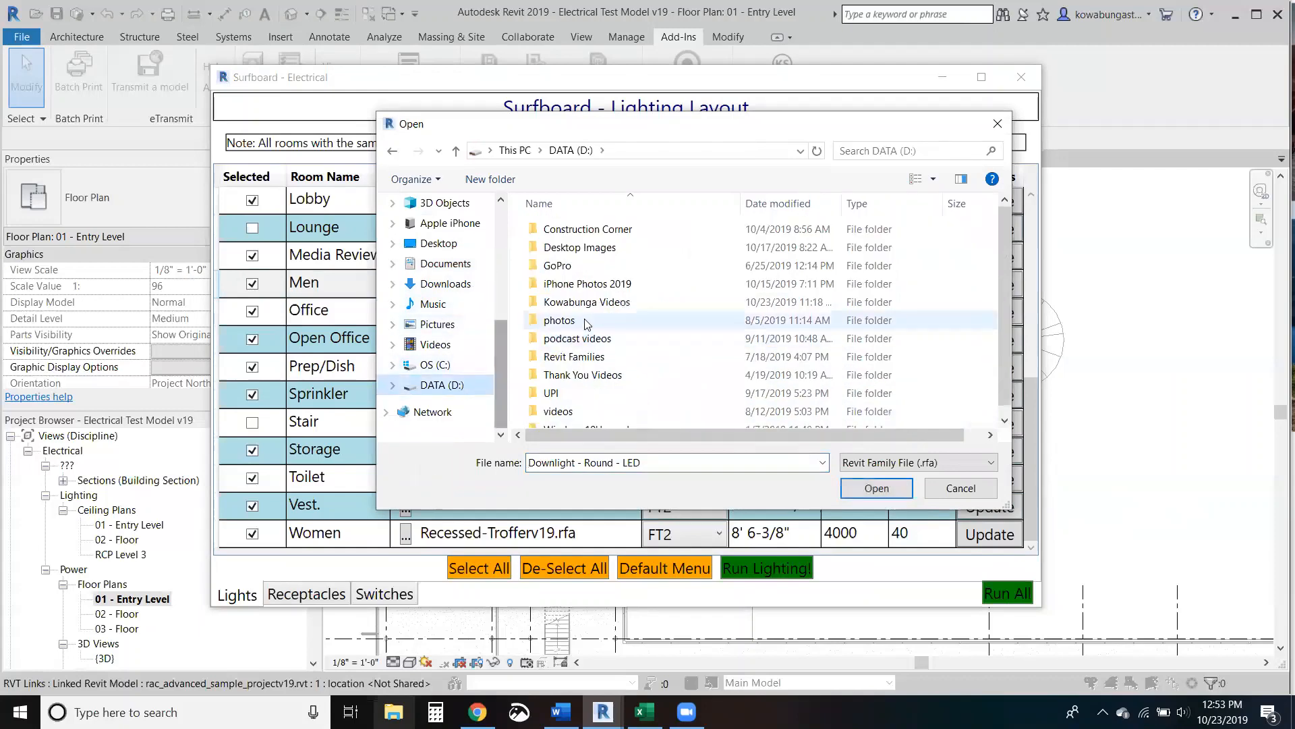
pyautogui.doubleClick(594, 301)
pyautogui.scroll(-2, 671, 284)
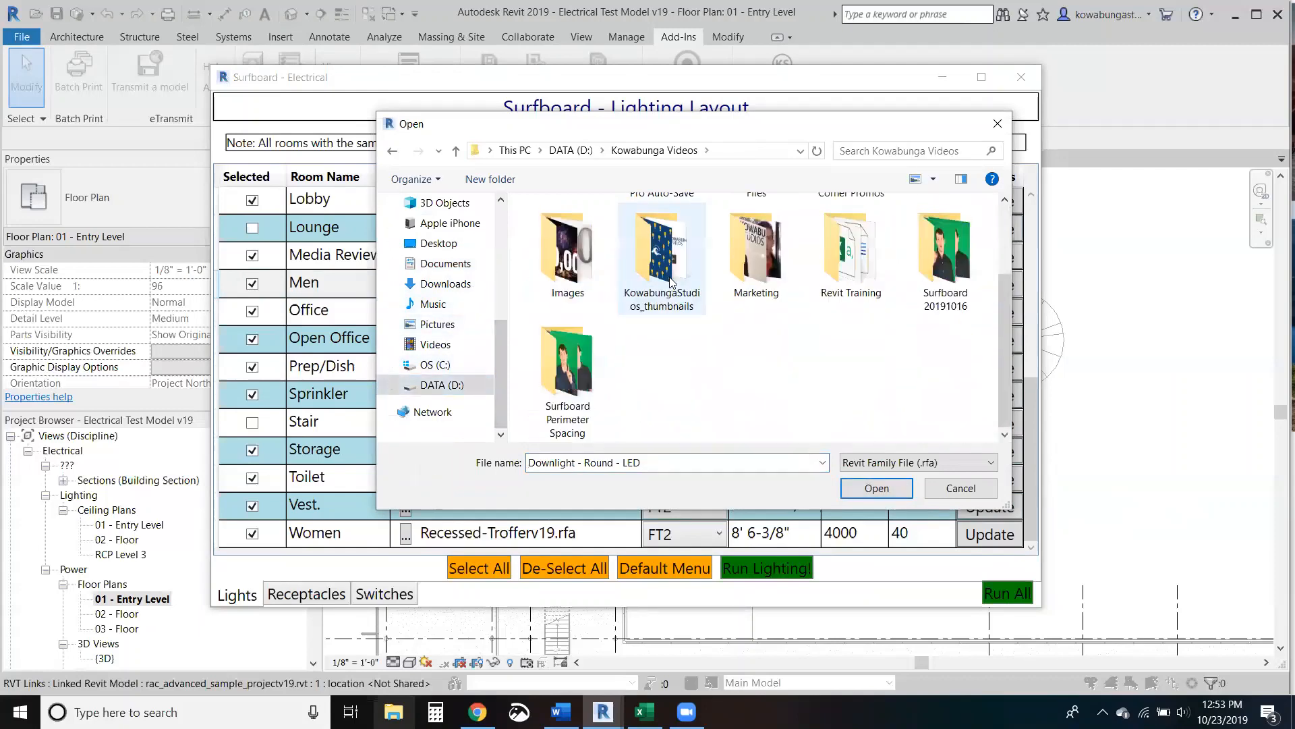
pyautogui.scroll(2, 671, 283)
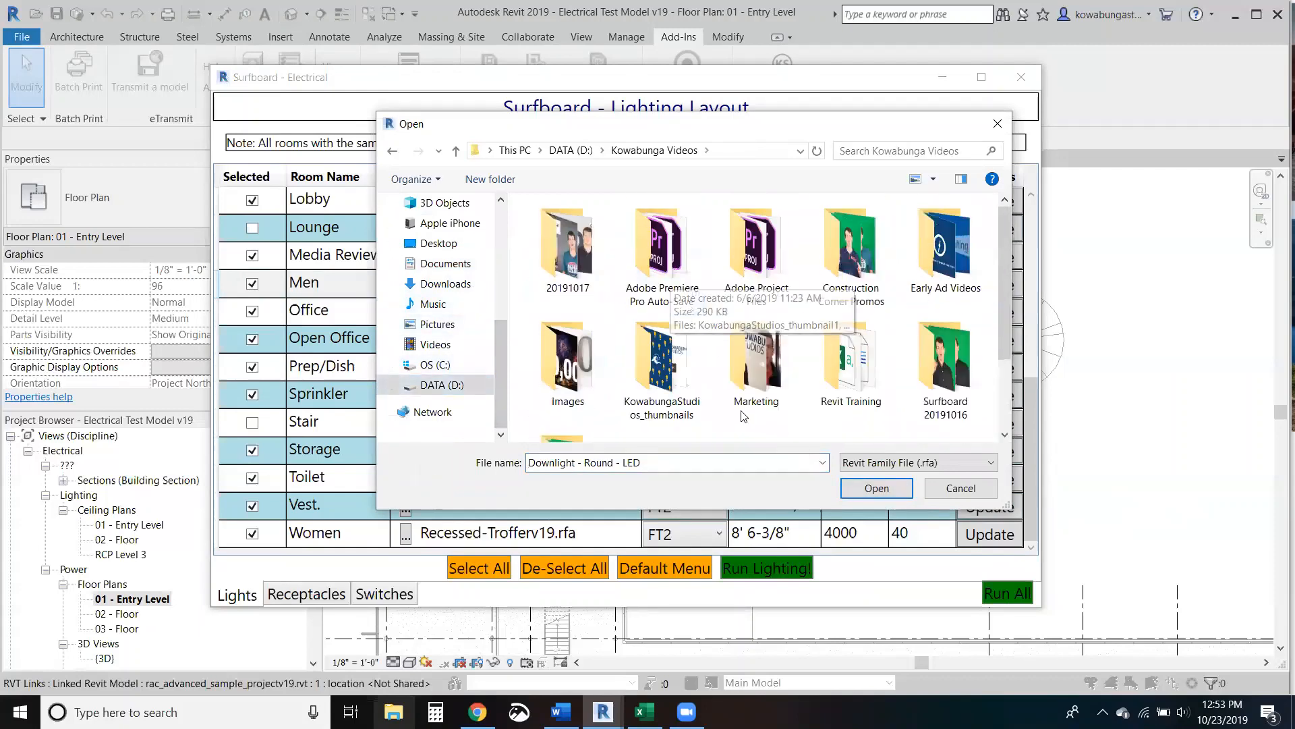
pyautogui.click(567, 151)
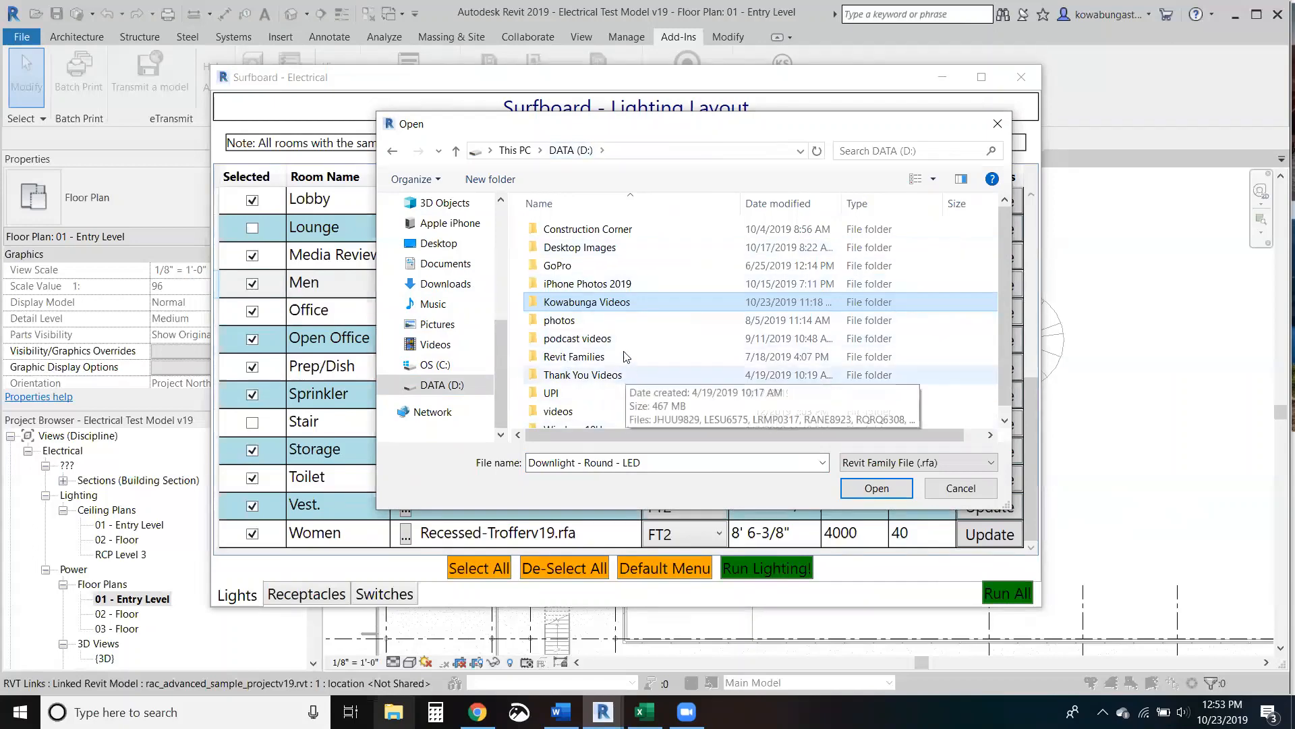
# Step: Load the Downlight - Round - LED family from the Revit Families folder for the Men room
pyautogui.scroll(-1, 620, 324)
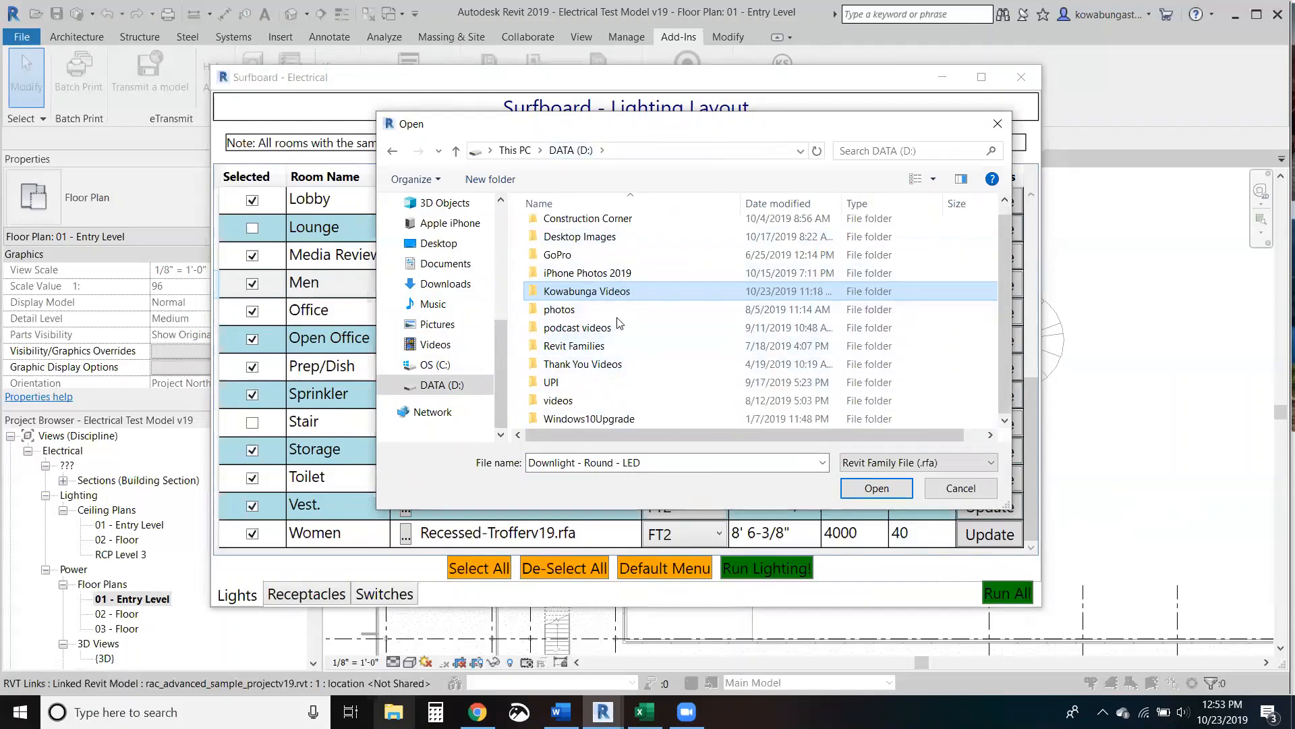
pyautogui.doubleClick(618, 344)
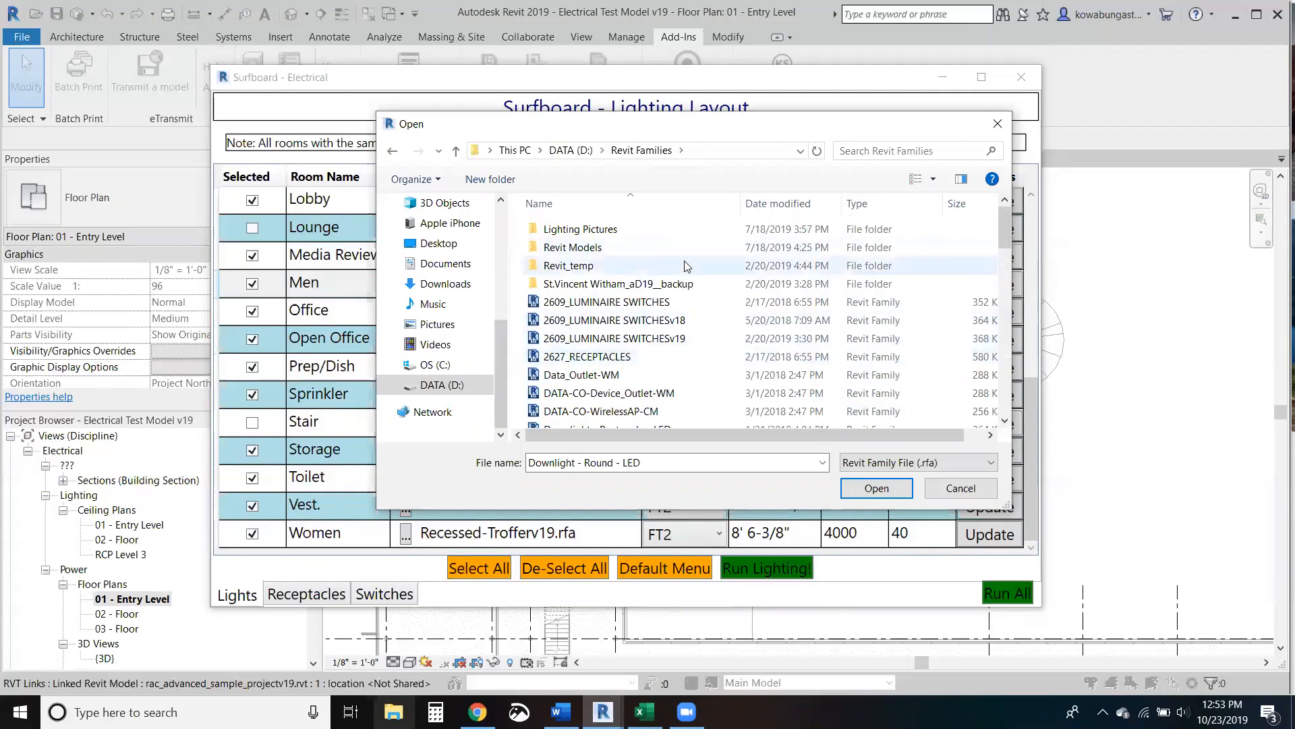
pyautogui.scroll(-2, 686, 270)
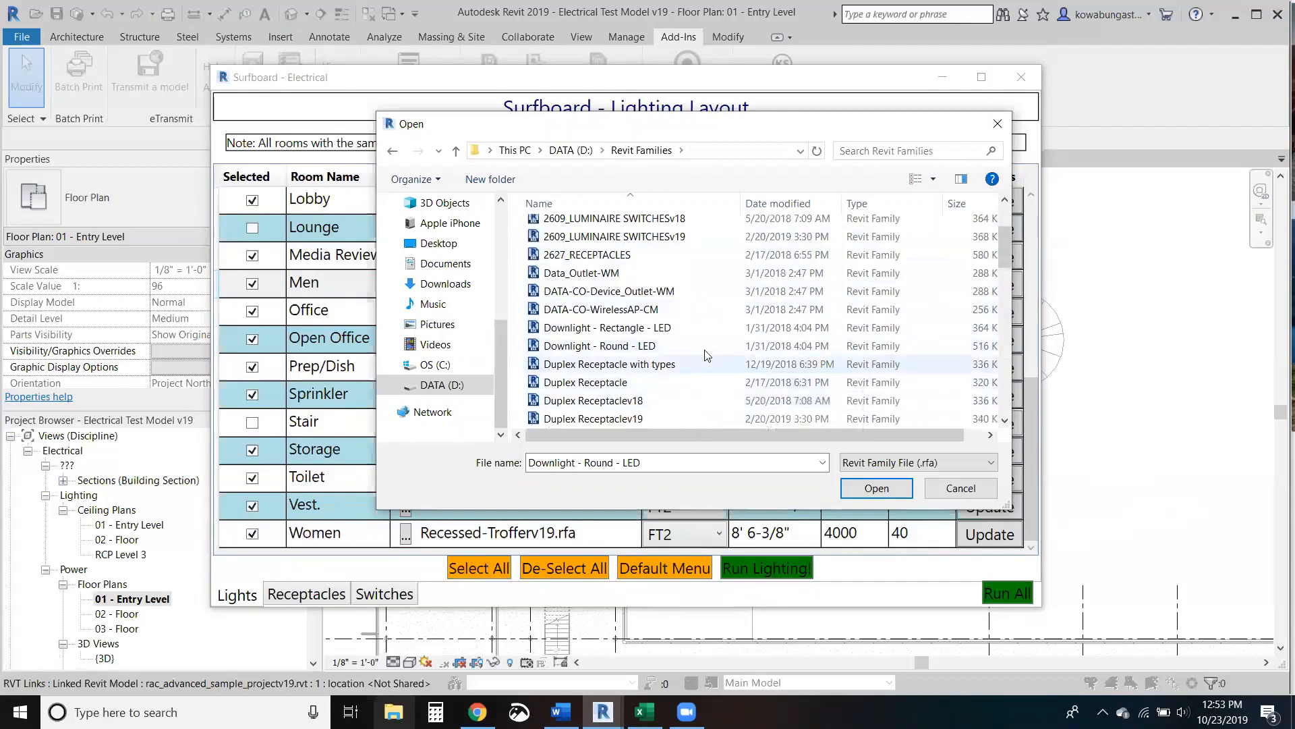
pyautogui.click(704, 346)
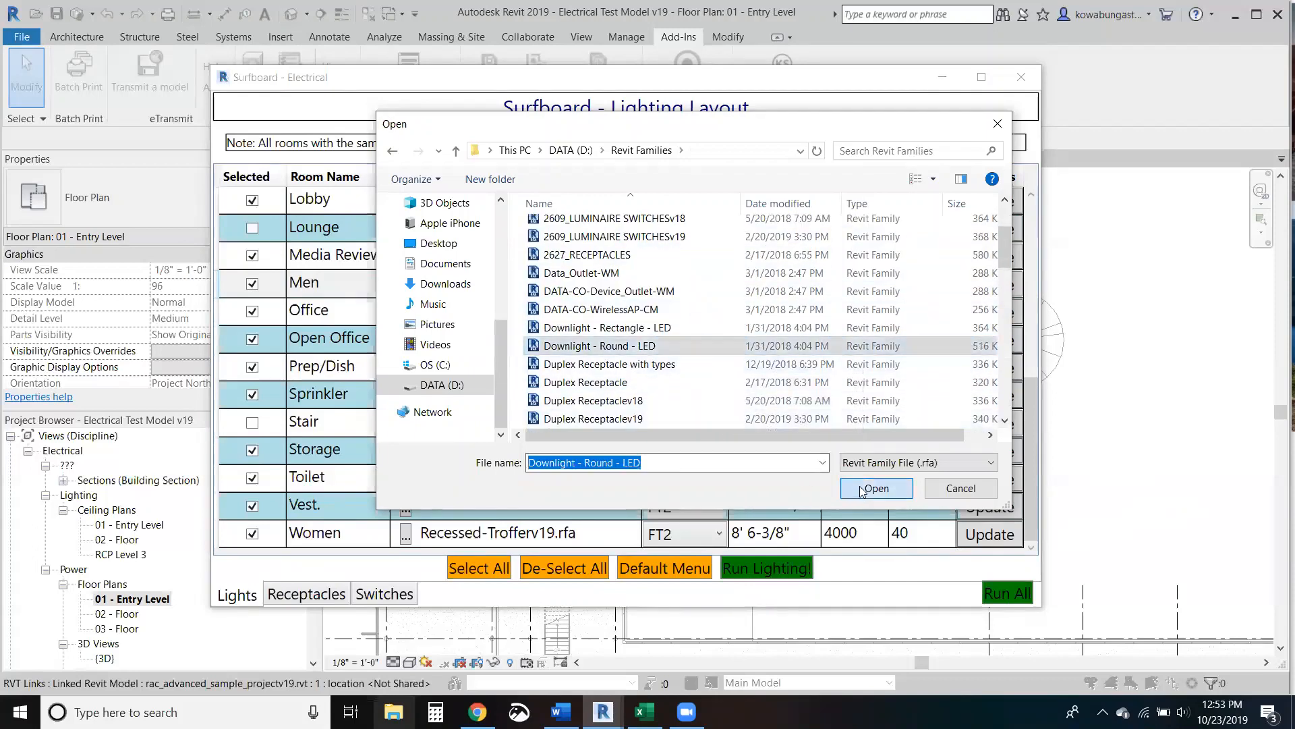
pyautogui.click(876, 488)
# Step: Set the Men room's lumens to 1500 and save the updated value to the family
pyautogui.click(908, 284)
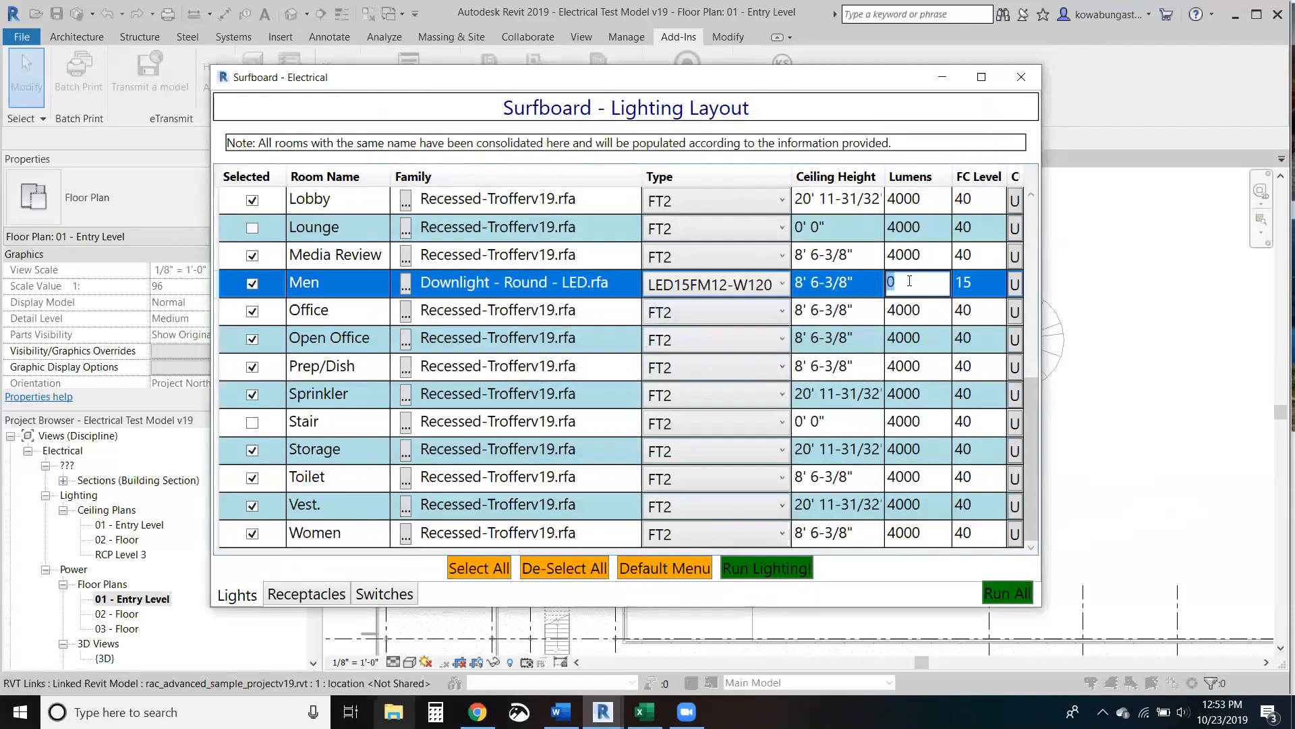
pyautogui.write('1500')
pyautogui.press('Return')
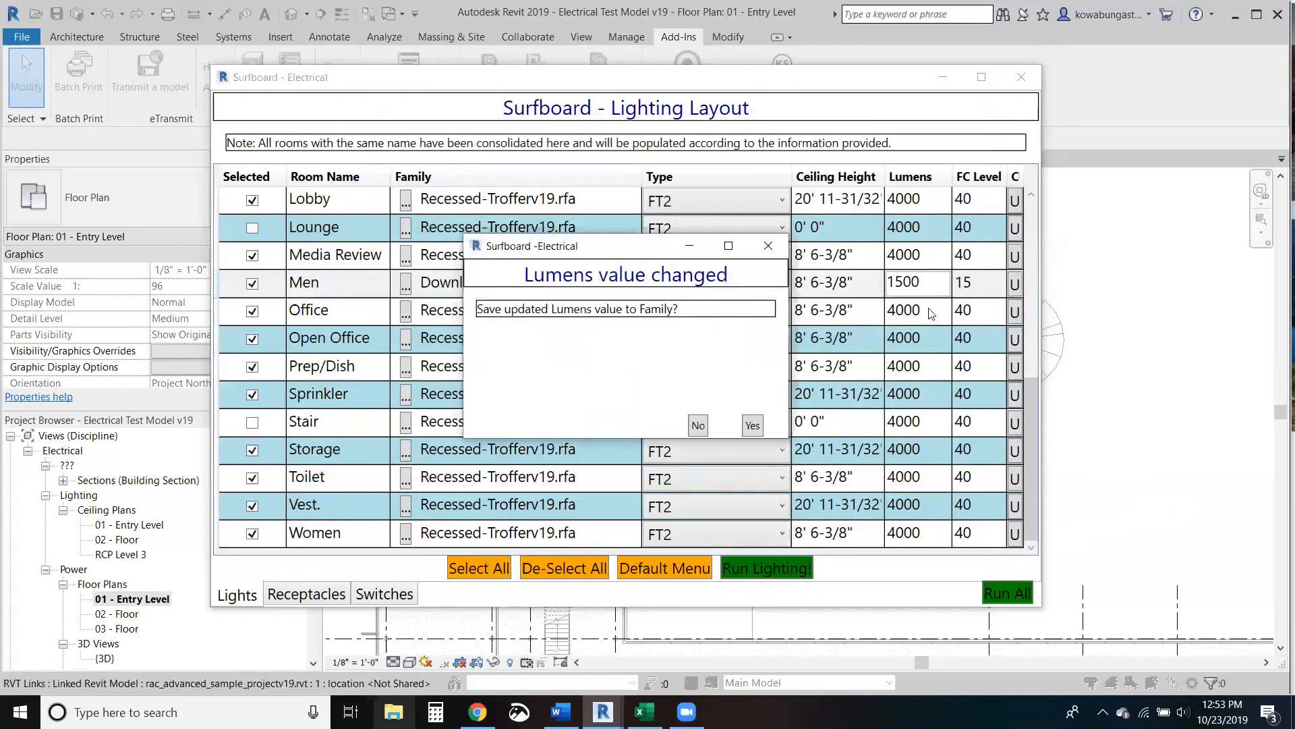
pyautogui.click(753, 426)
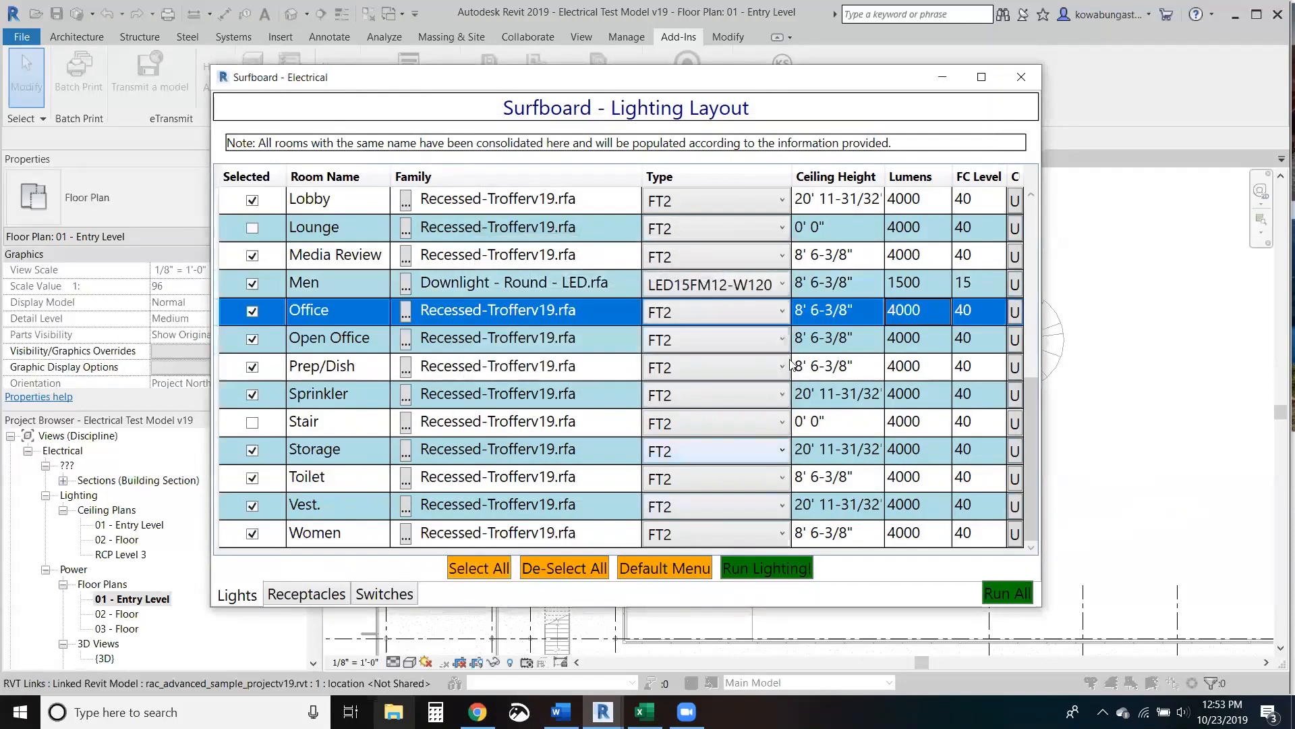
# Step: Widen the lighting layout window, review the Office's cutsheet coefficients and accept them
pyautogui.moveTo(1043, 303); pyautogui.dragTo(1132, 305)
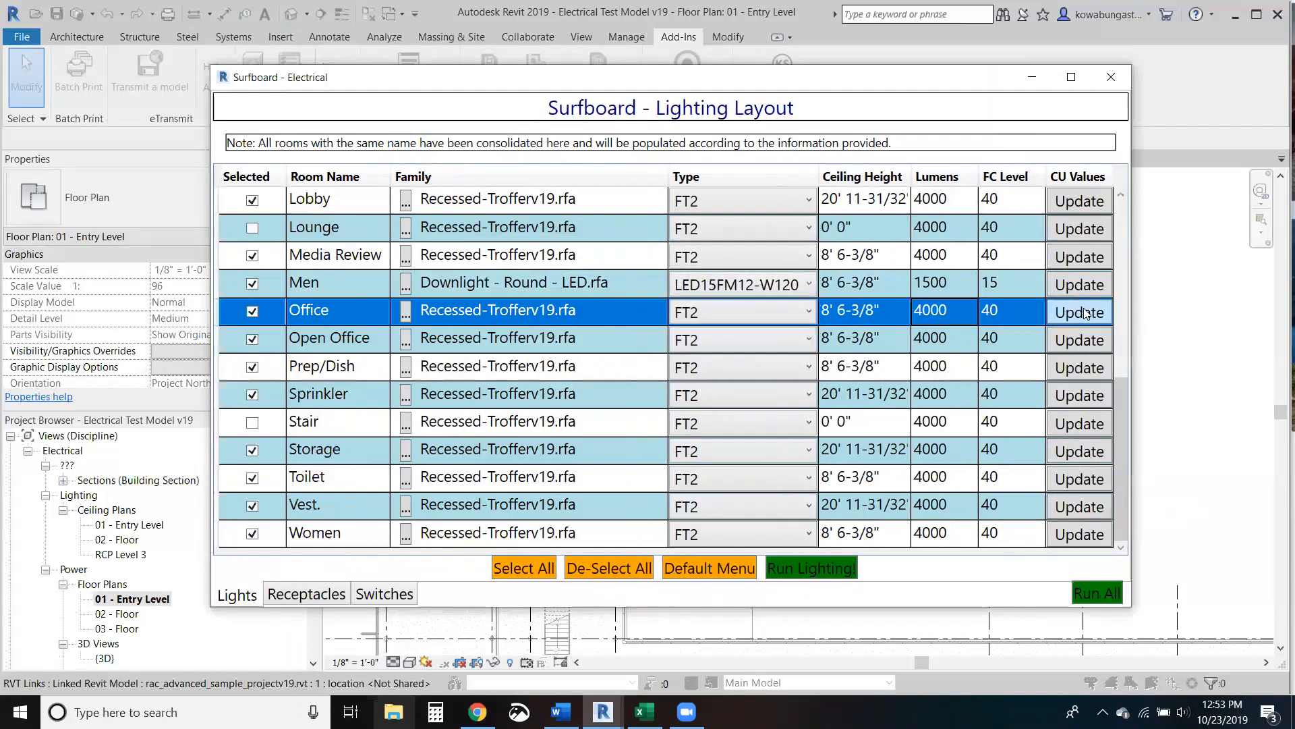
pyautogui.click(1079, 312)
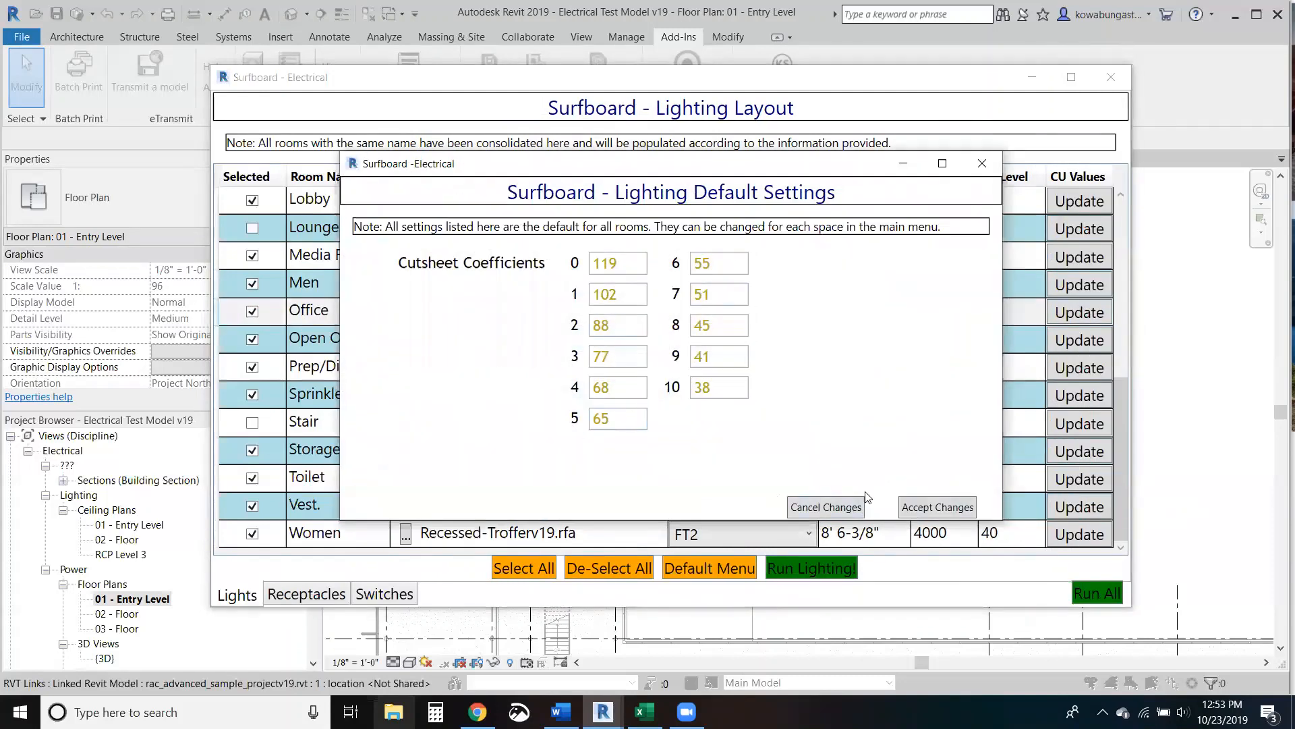
pyautogui.click(908, 507)
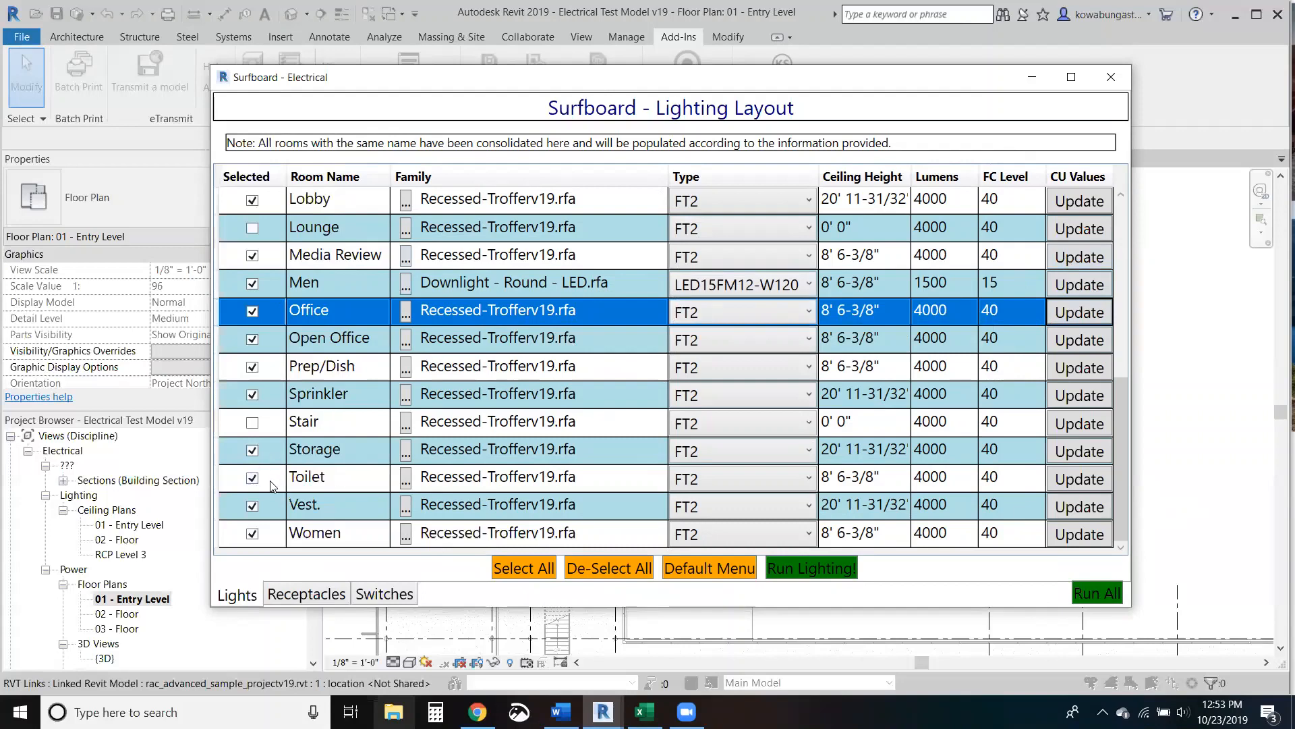
# Step: Assign the Downlight - Round - LED family to the Toilet room with 1500 lumens, saving the lumens value to the family
pyautogui.click(406, 481)
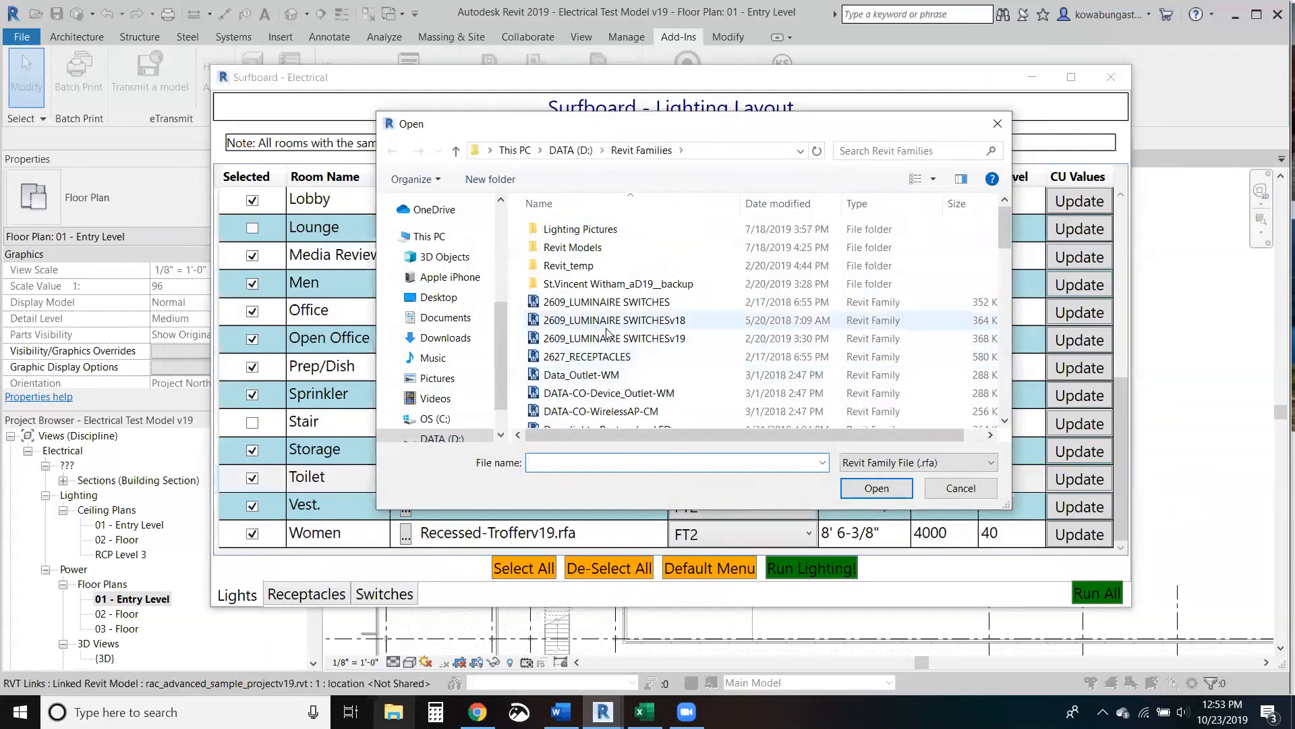
pyautogui.scroll(-1, 641, 377)
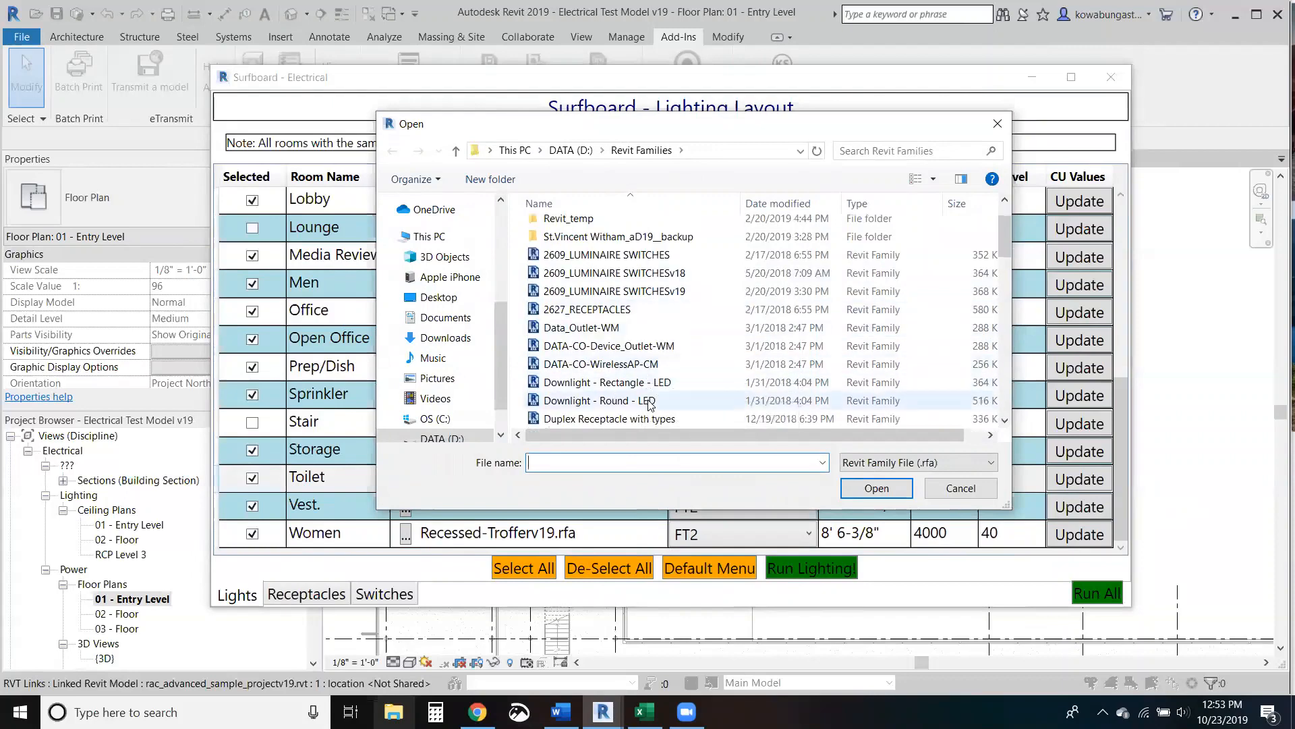
pyautogui.click(607, 402)
pyautogui.click(876, 488)
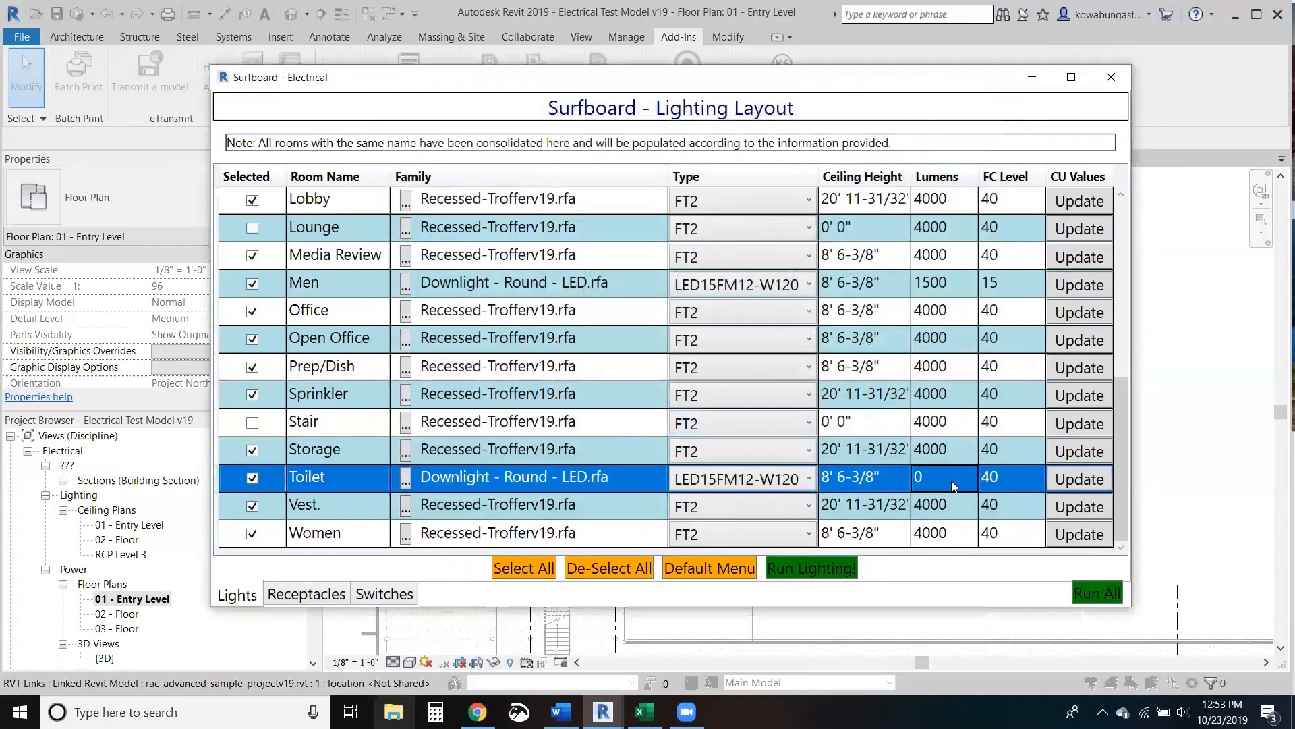
pyautogui.write('1500')
pyautogui.press('Return')
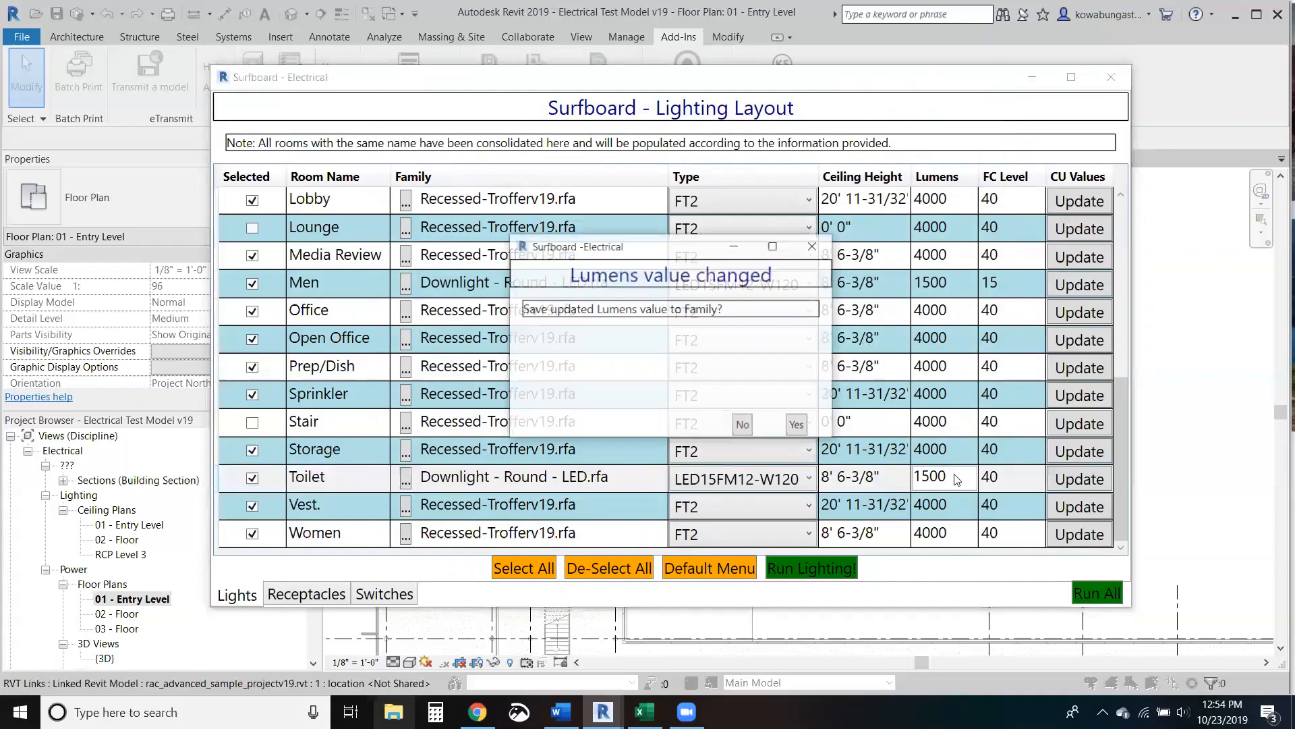
pyautogui.click(798, 422)
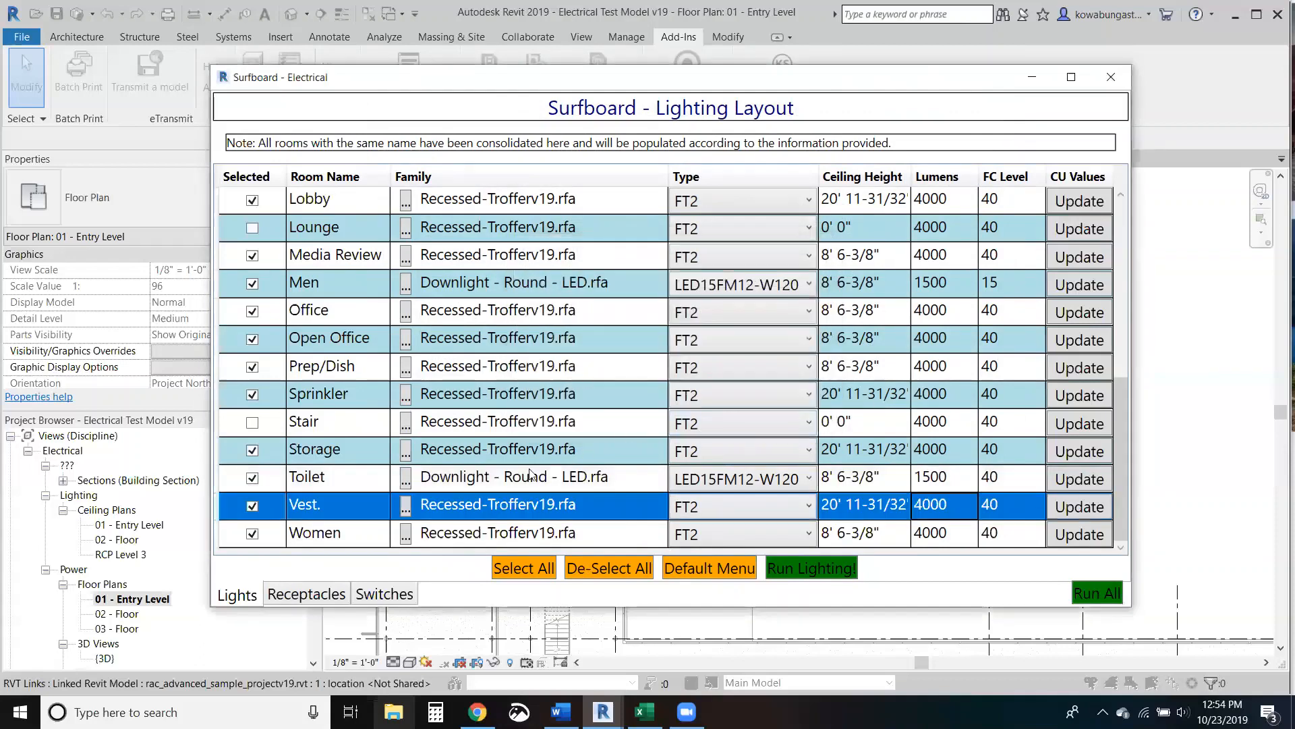
# Step: Assign the Downlight - Round - LED family to the Women room with 1500 lumens, saving the lumens value to the family
pyautogui.click(405, 535)
pyautogui.scroll(-4, 670, 329)
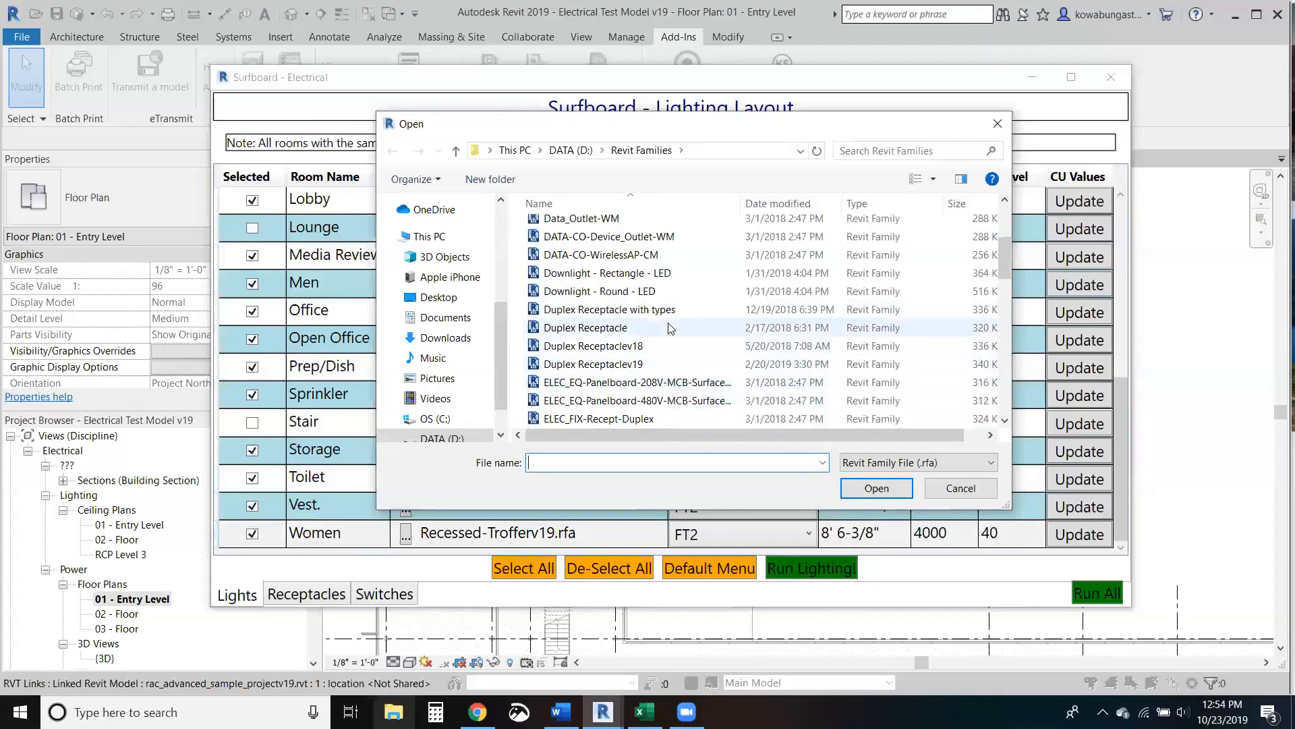
pyautogui.scroll(-3, 678, 317)
pyautogui.scroll(2, 682, 309)
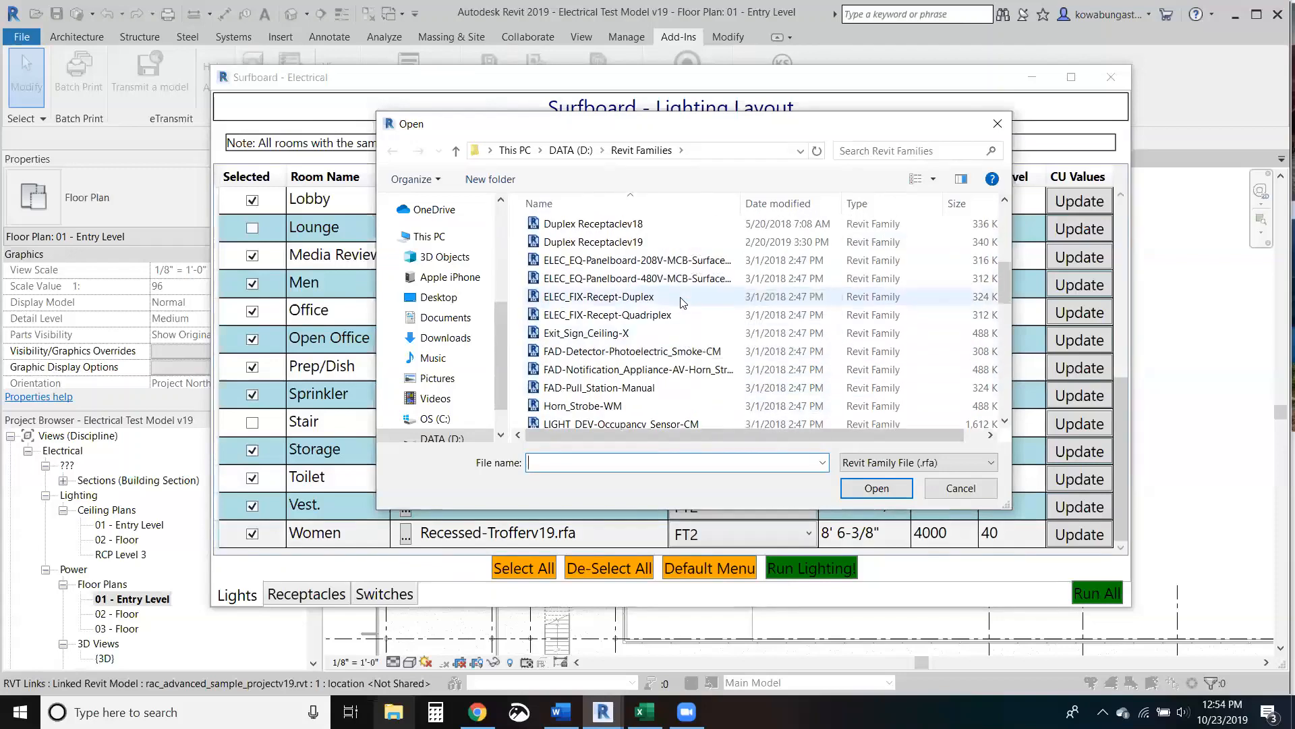
pyautogui.click(702, 225)
pyautogui.click(860, 489)
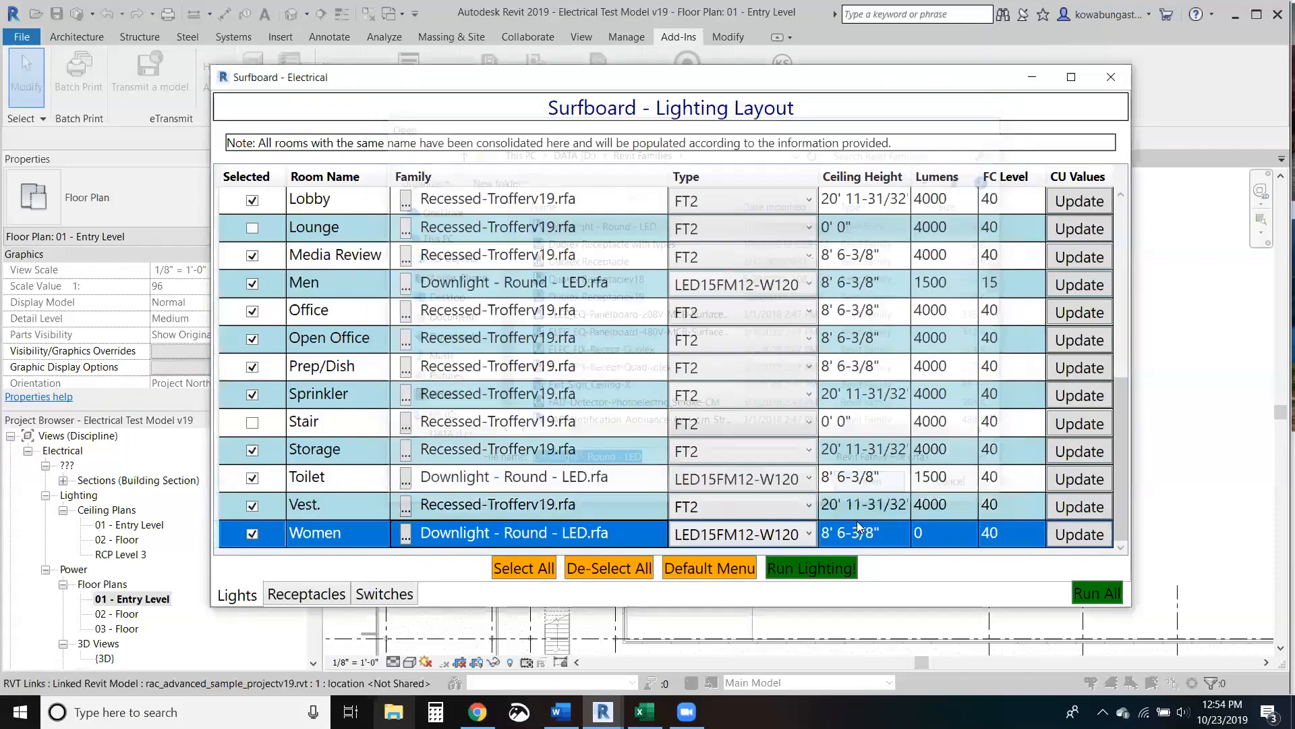
pyautogui.click(927, 532)
pyautogui.write('1500')
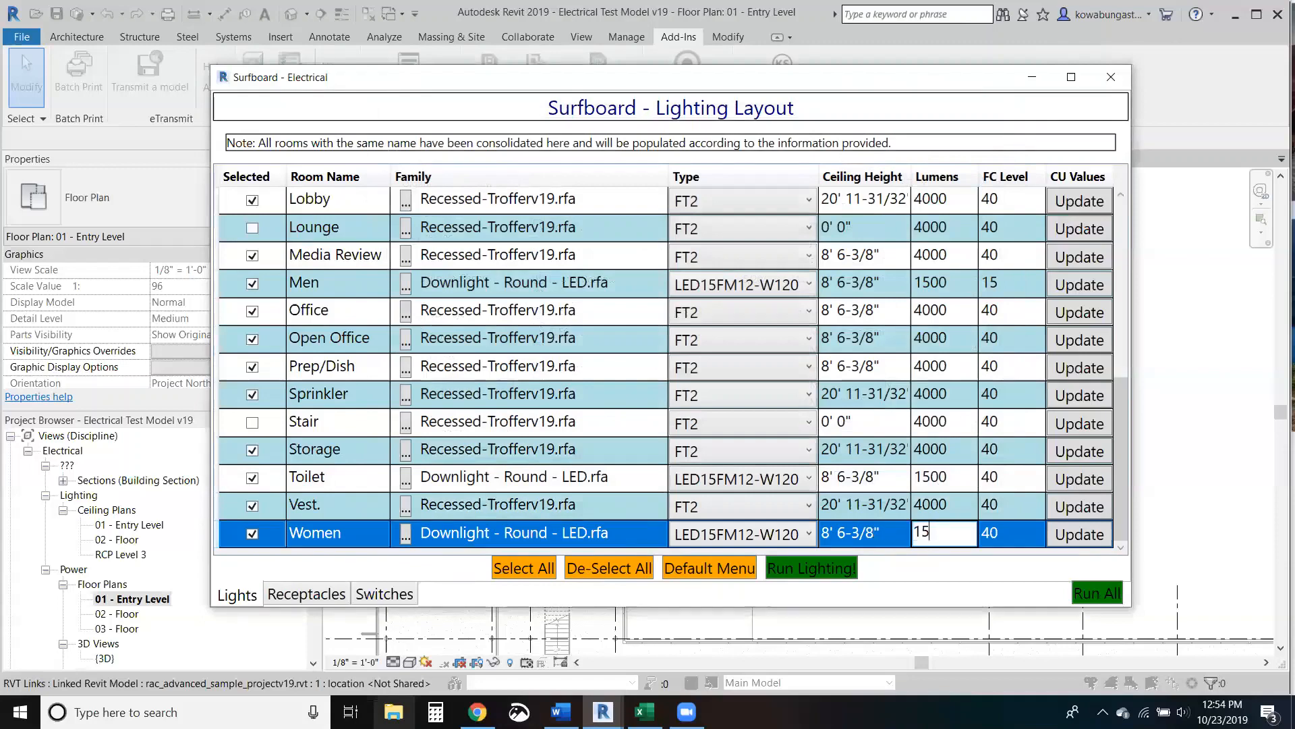
pyautogui.press('Return')
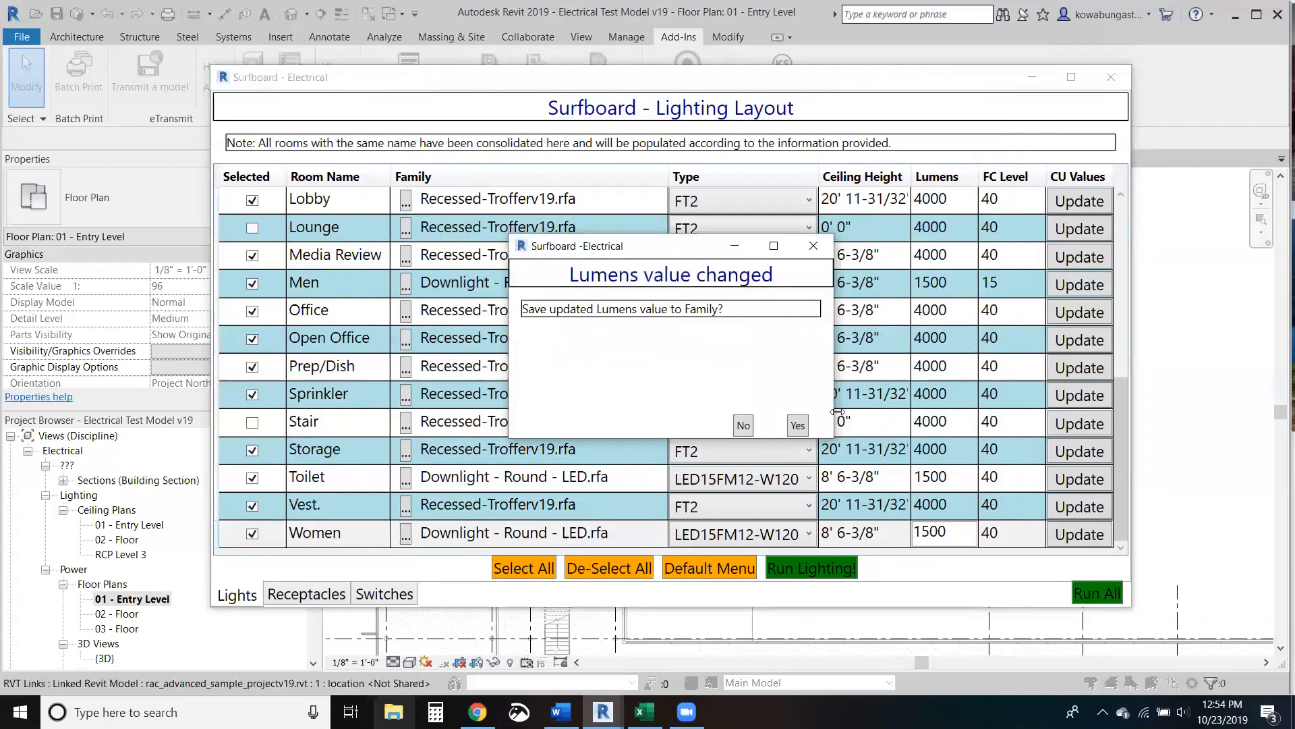
pyautogui.click(797, 425)
# Step: Set the default receptacle type to Standard, accept the default changes, and select all rooms for the receptacle layout
pyautogui.scroll(5, 428, 379)
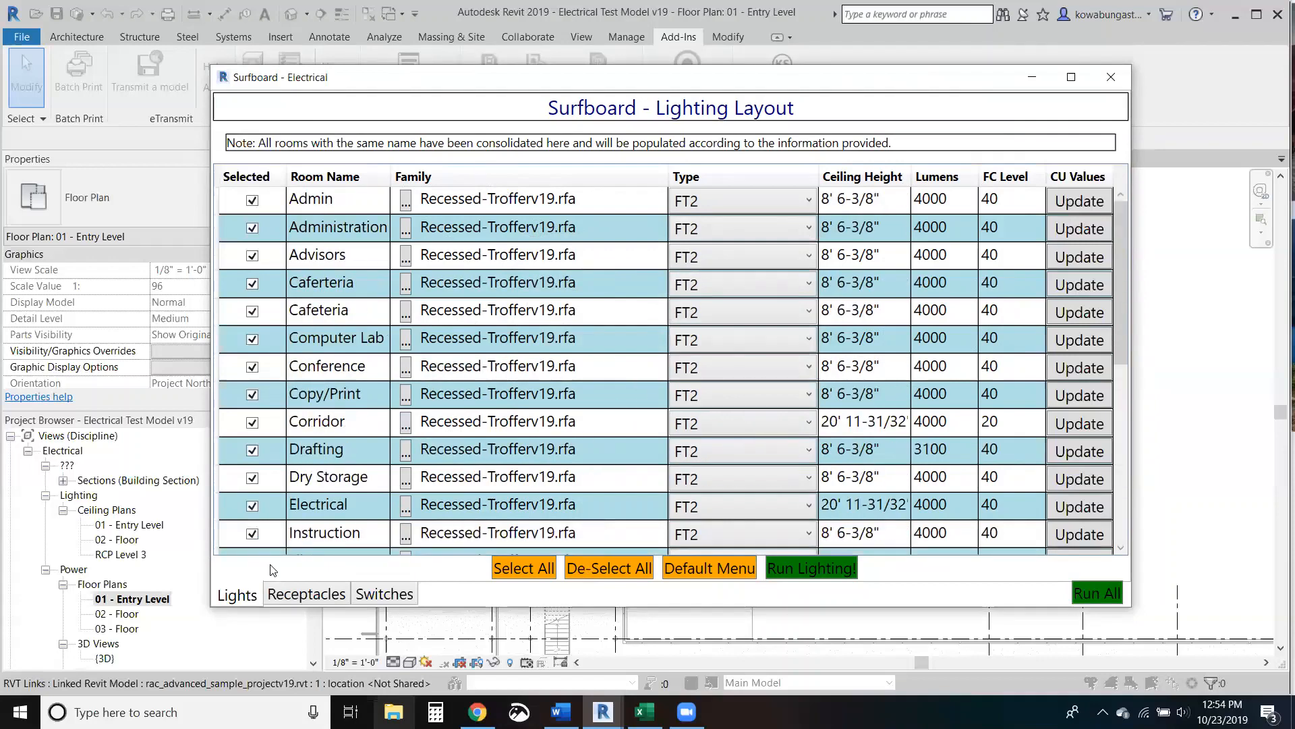
pyautogui.click(300, 593)
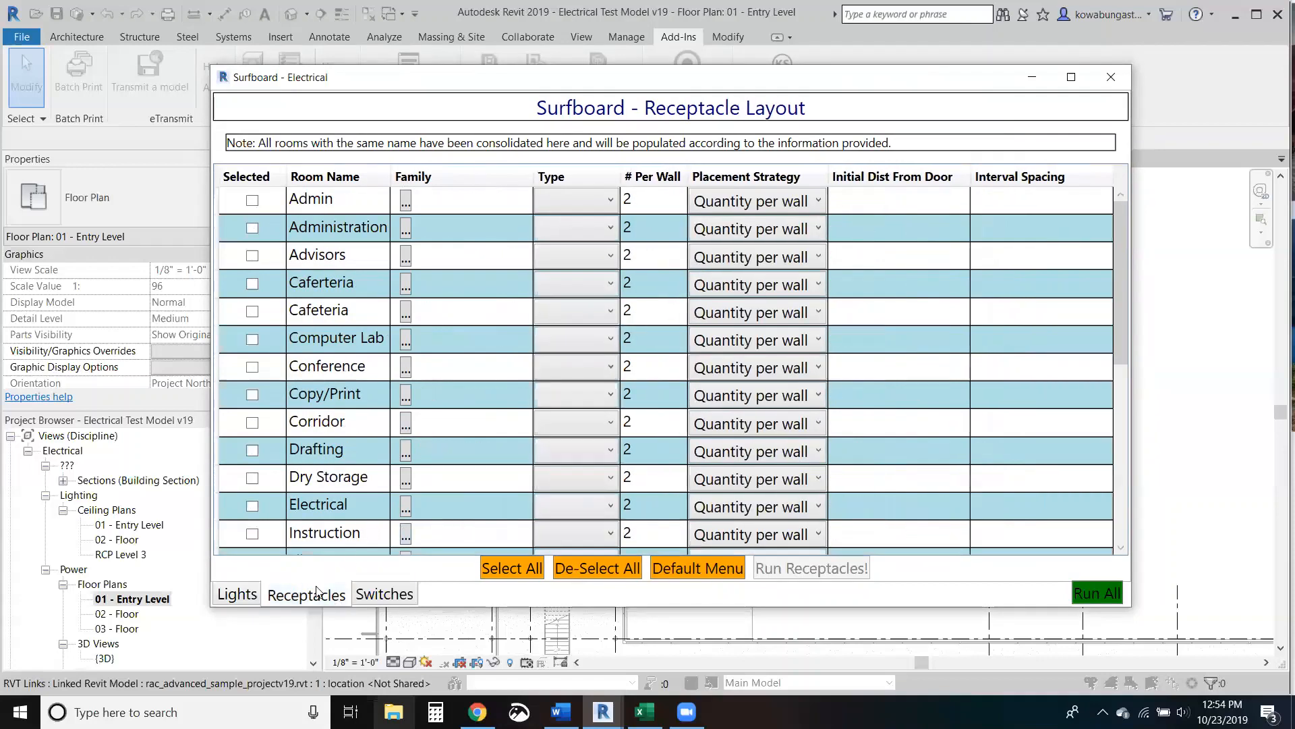
pyautogui.click(670, 571)
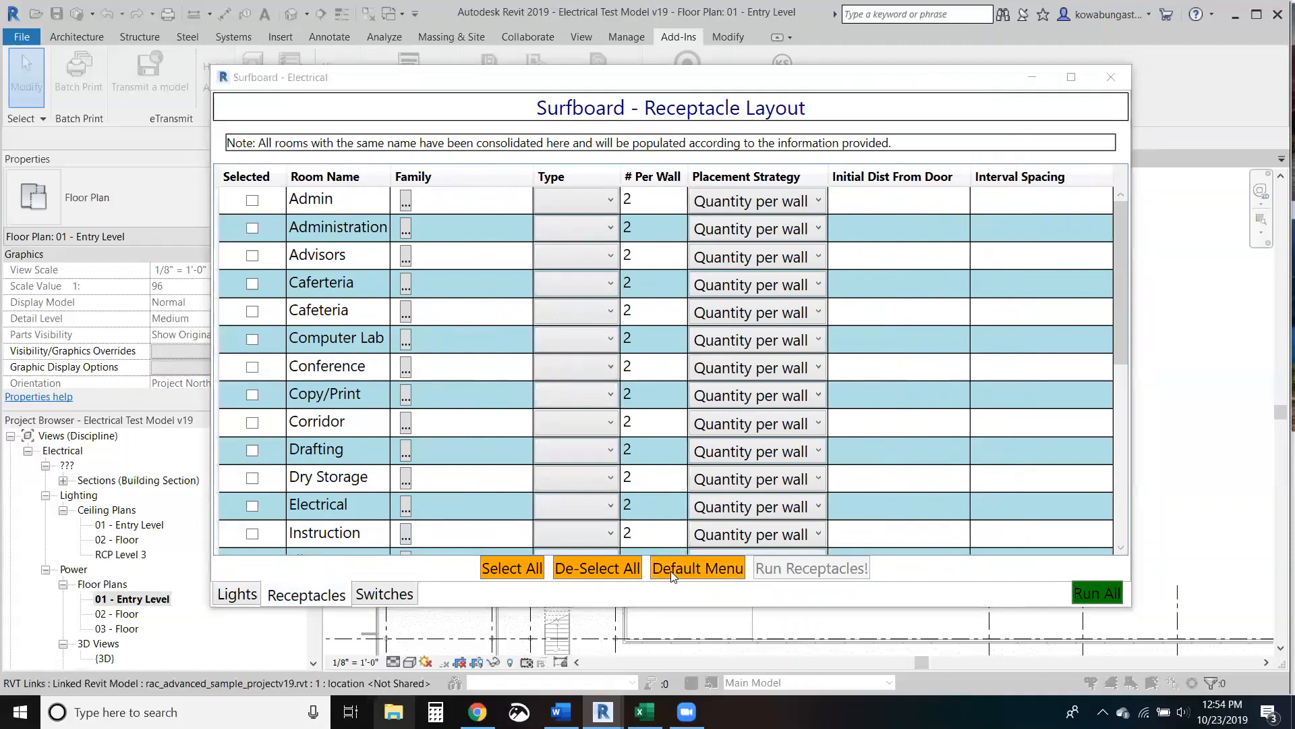
pyautogui.click(758, 427)
pyautogui.click(730, 357)
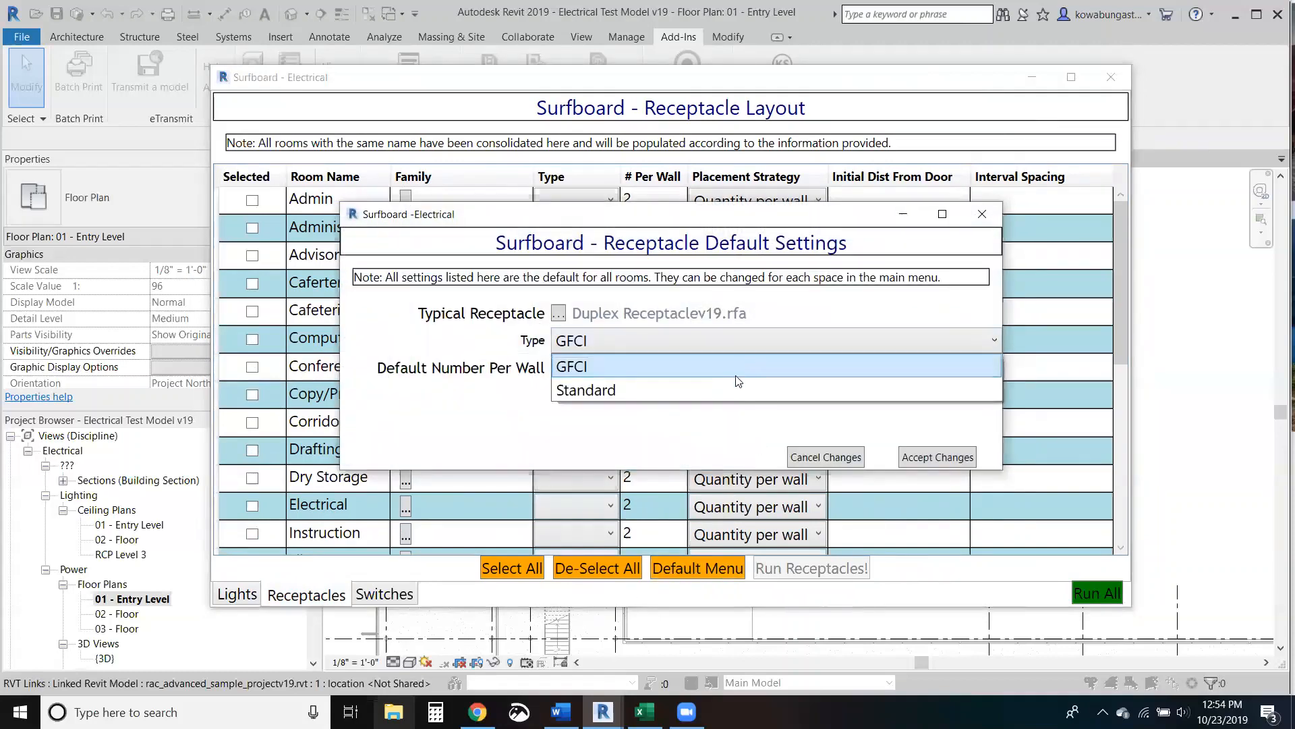
pyautogui.click(732, 387)
pyautogui.click(922, 457)
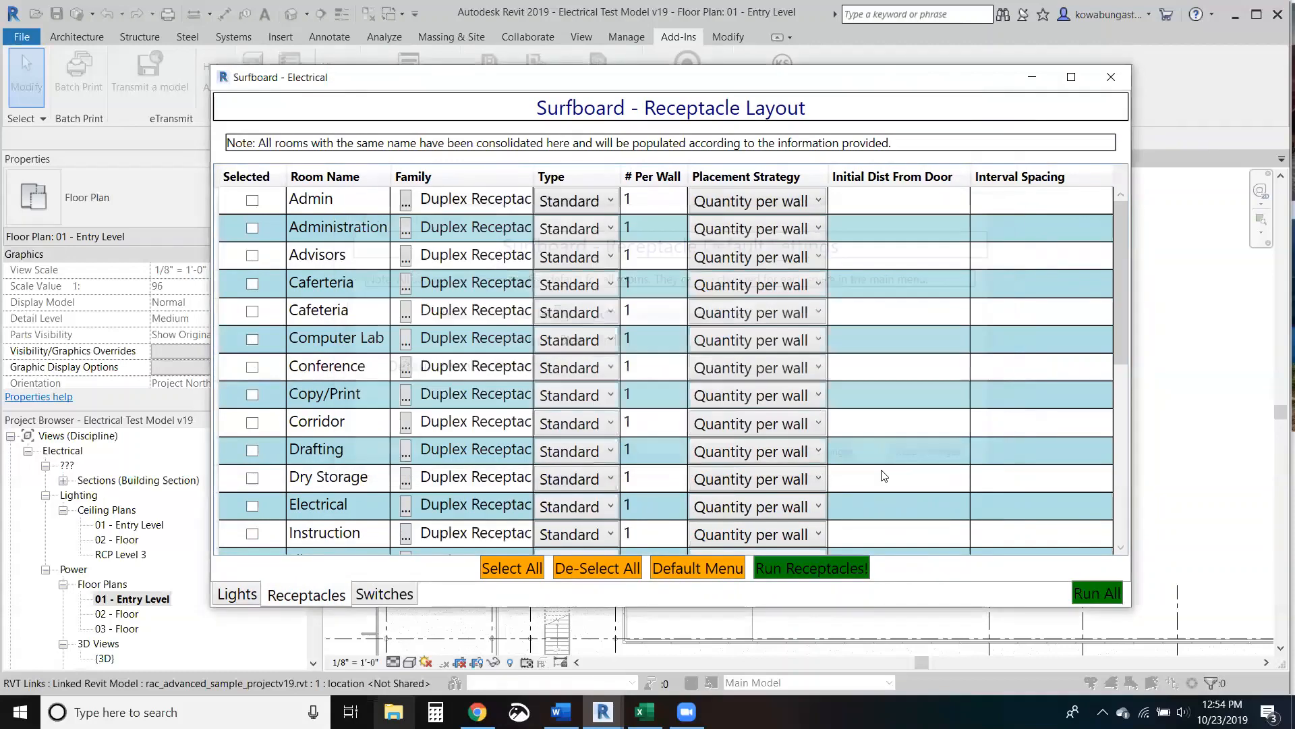
pyautogui.click(513, 568)
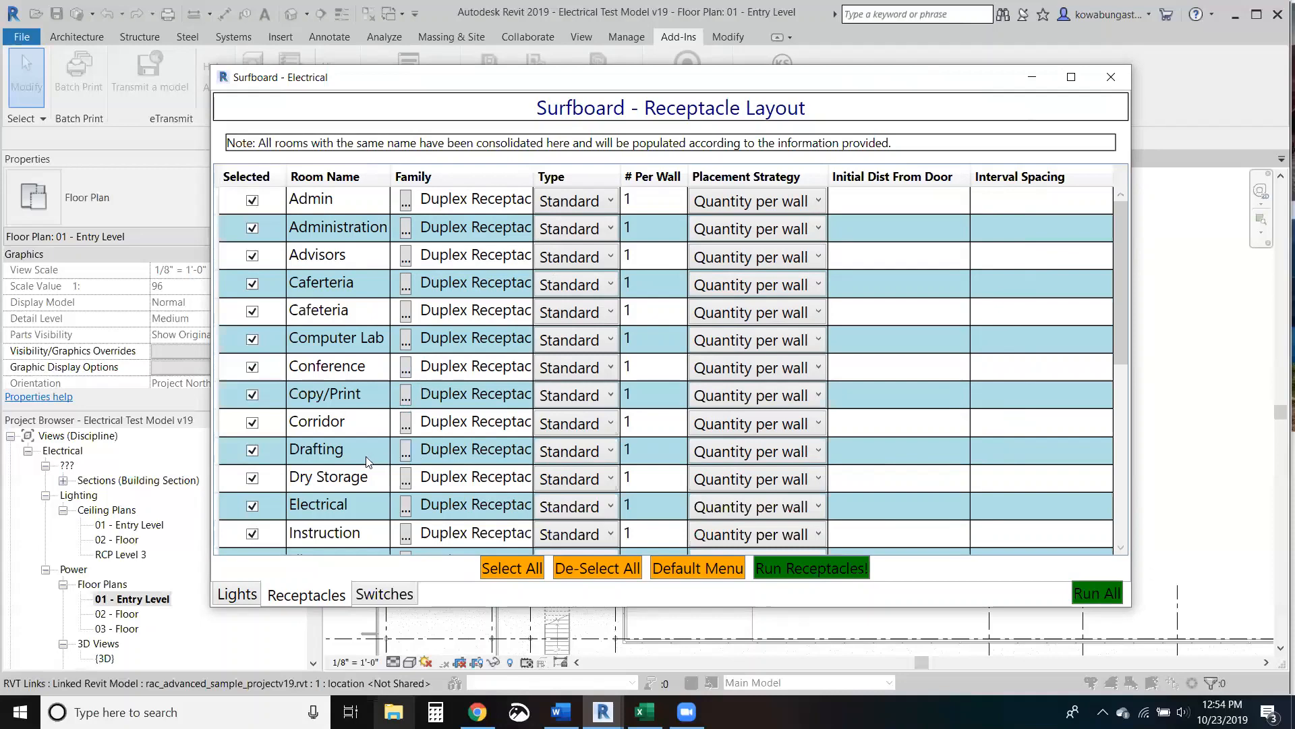
# Step: Set the Instruction room's receptacles to Perimeter Spacing with an initial distance from door of 4 and an interval spacing of 8
pyautogui.scroll(-1, 332, 518)
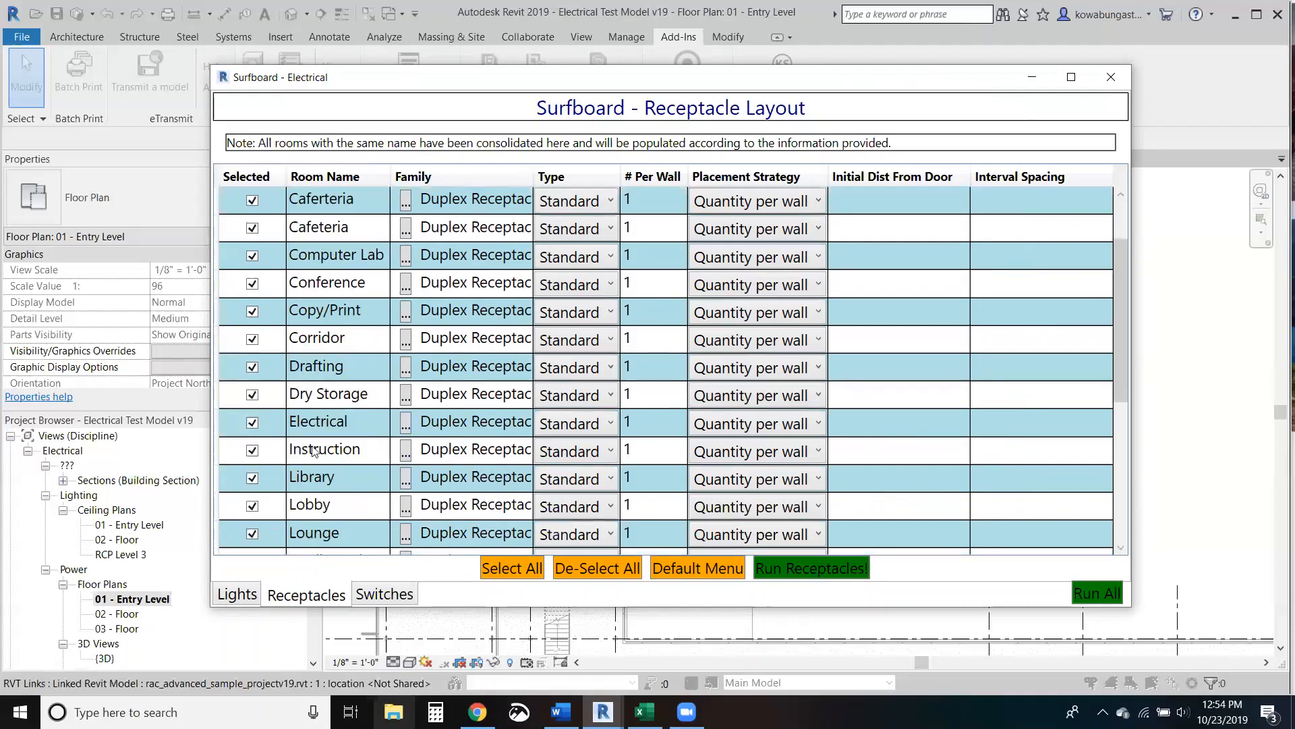
pyautogui.click(712, 453)
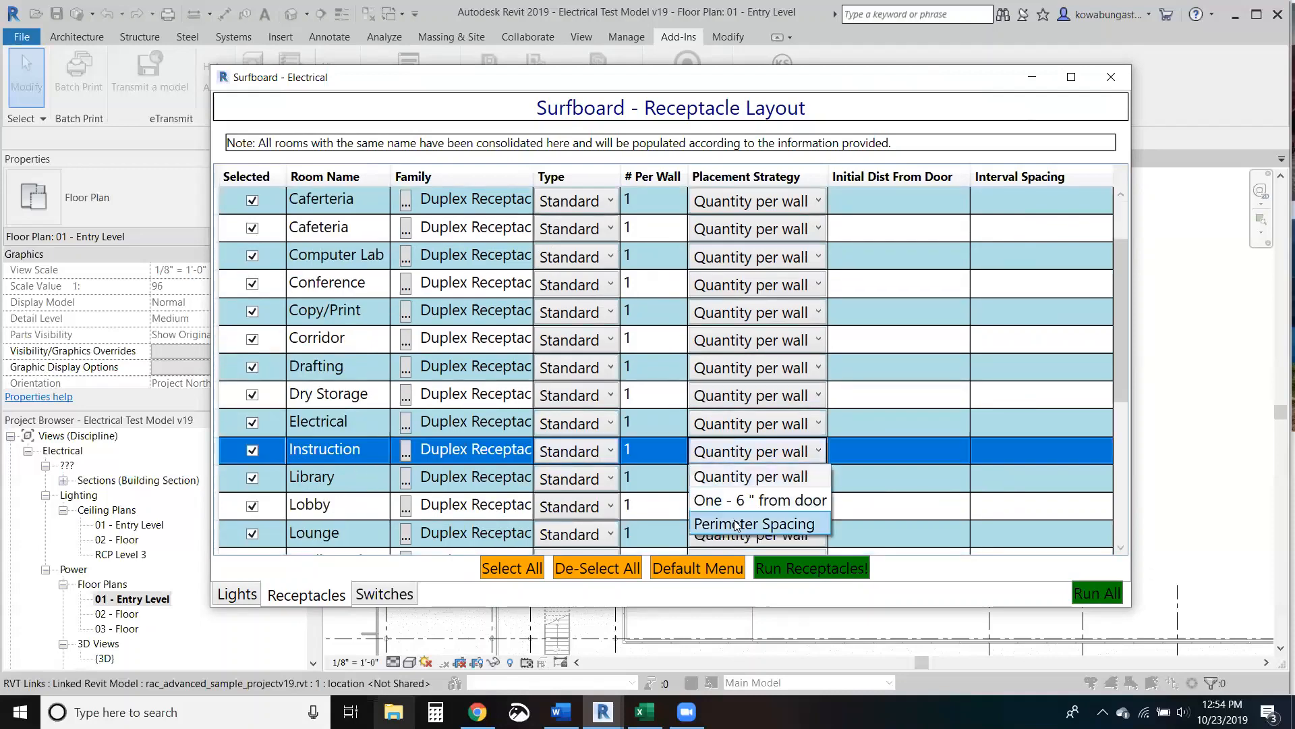
pyautogui.click(796, 523)
pyautogui.click(877, 455)
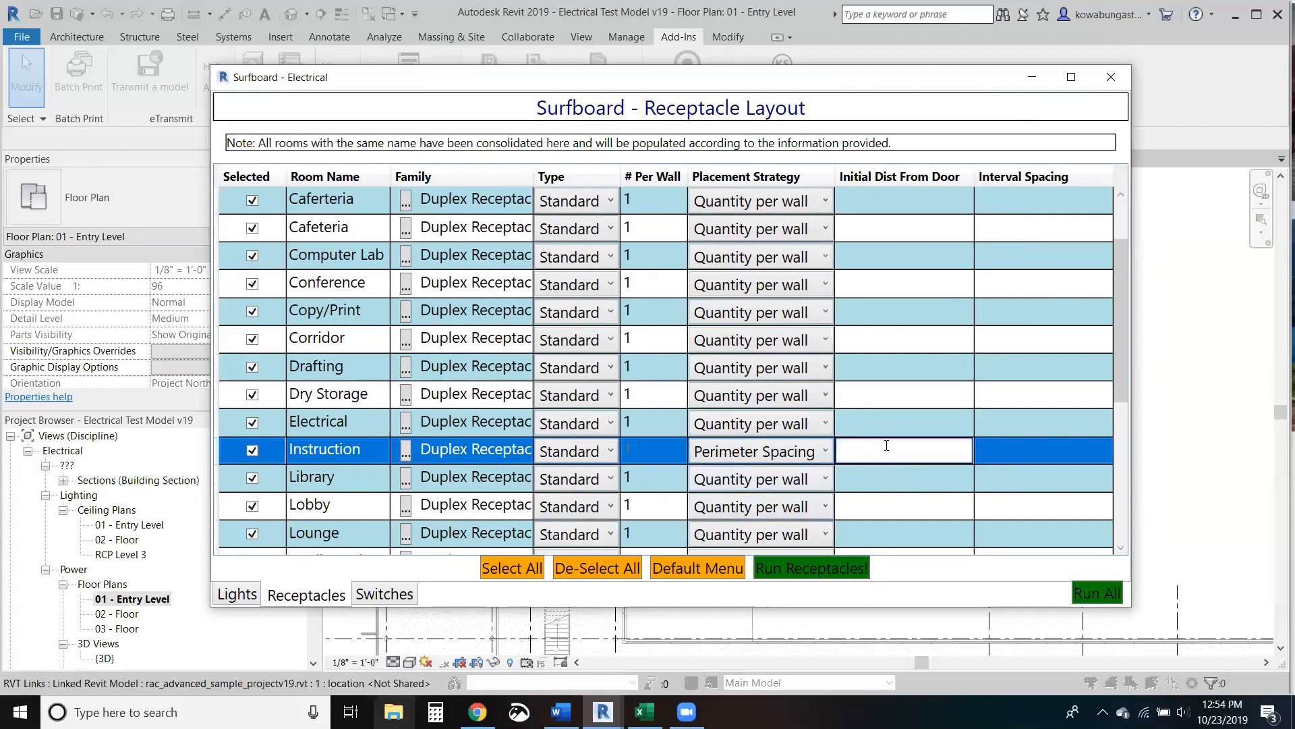
pyautogui.write('4')
pyautogui.press('Tab')
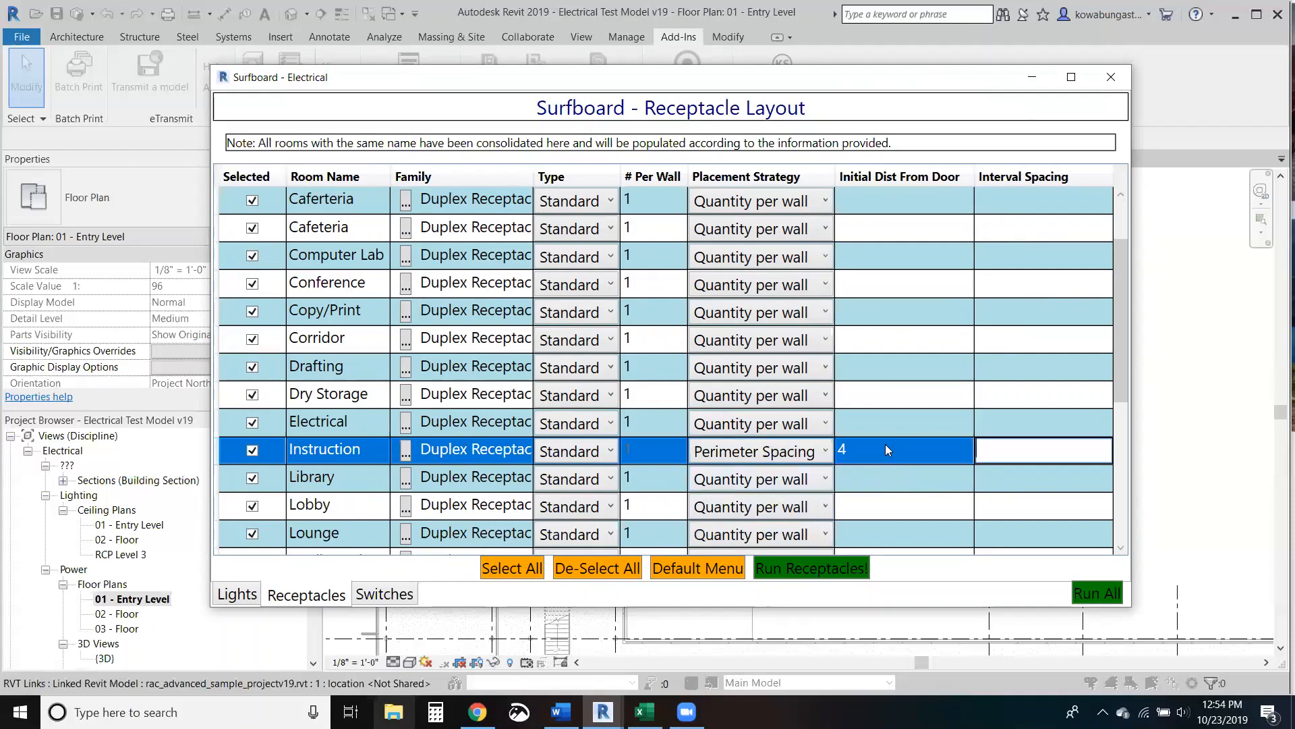
pyautogui.write('8')
# Step: Set the Dry Storage room's receptacle placement strategy to One - 6" from door
pyautogui.moveTo(1115, 320); pyautogui.dragTo(1122, 379)
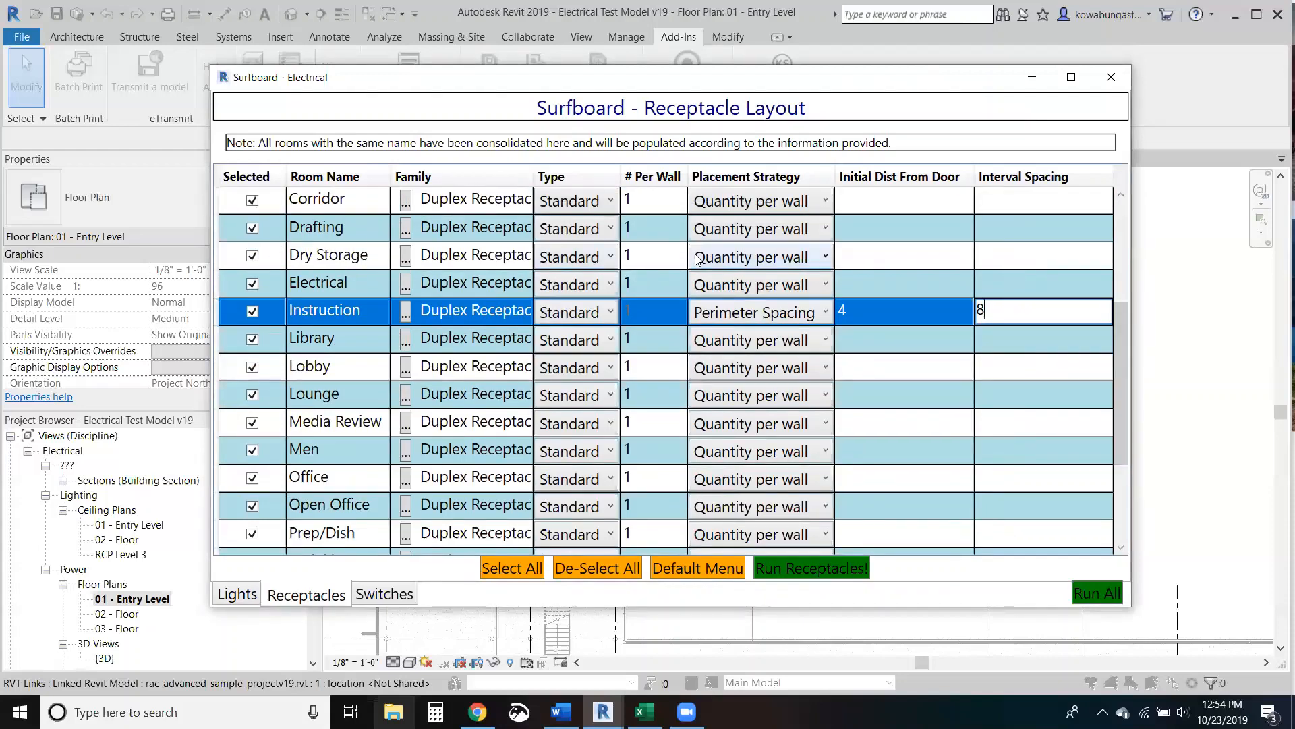
pyautogui.click(724, 258)
pyautogui.click(725, 306)
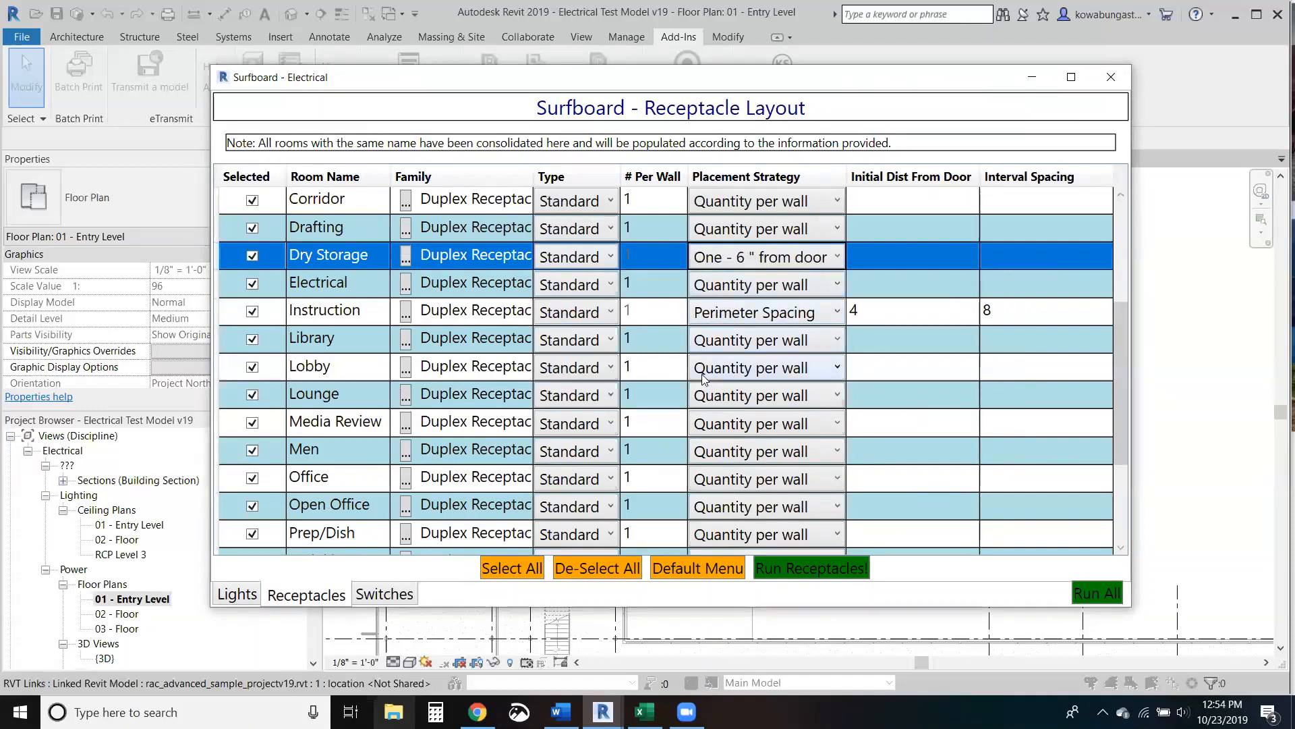
# Step: Set the Men room's receptacle type to GFCI and its placement strategy to One - 6" from door
pyautogui.moveTo(1121, 361); pyautogui.dragTo(1121, 431)
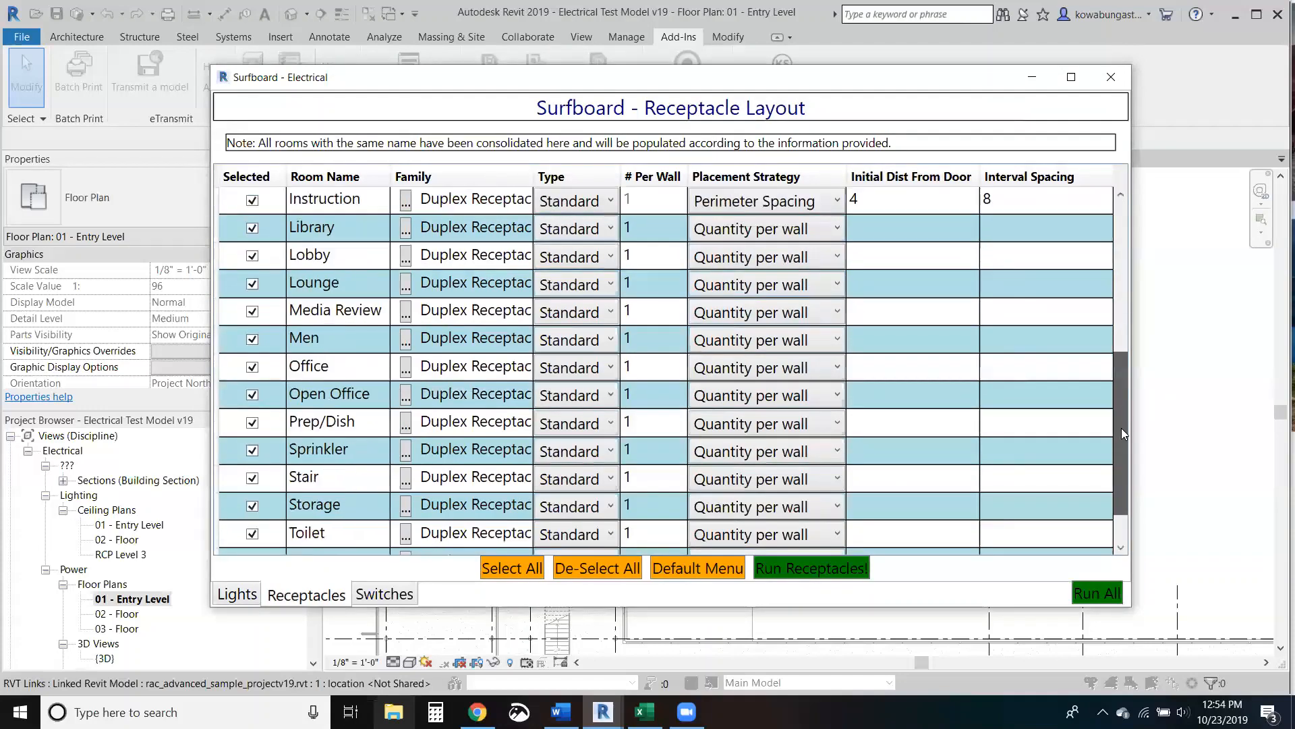
pyautogui.click(586, 340)
pyautogui.click(586, 365)
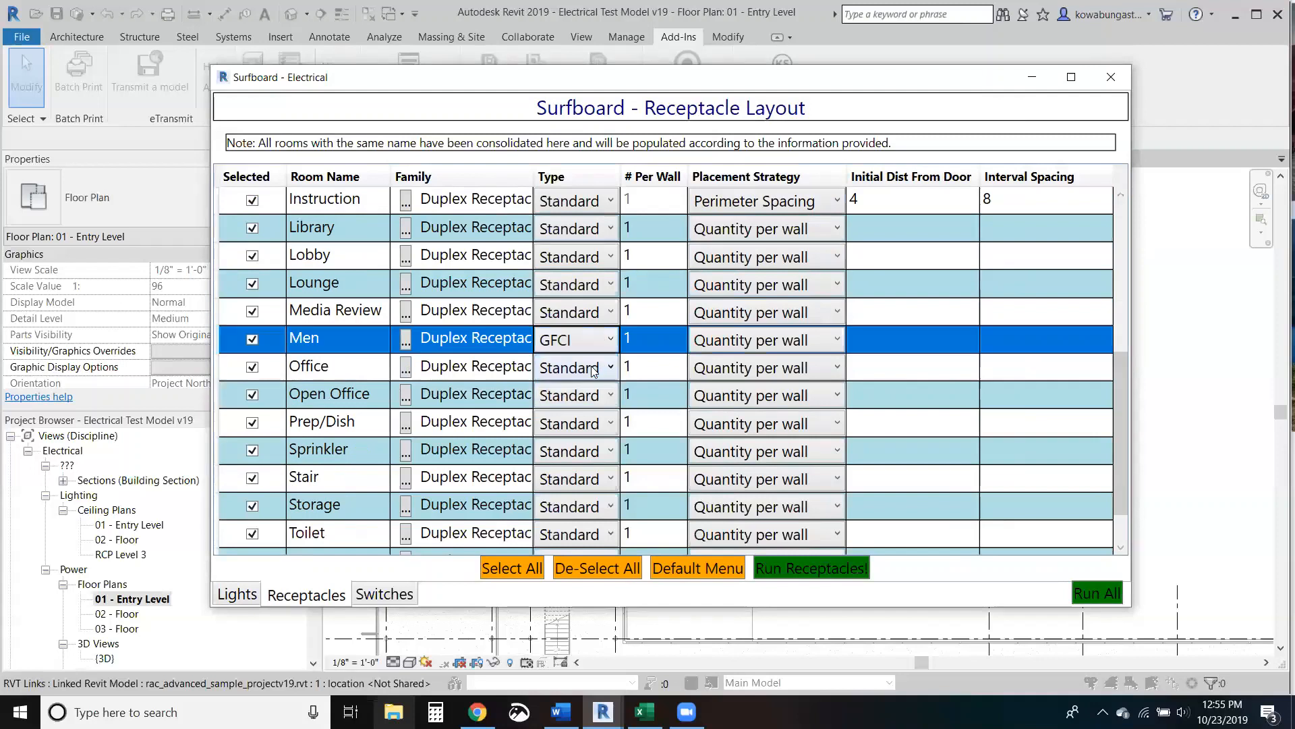
pyautogui.click(757, 344)
pyautogui.click(773, 390)
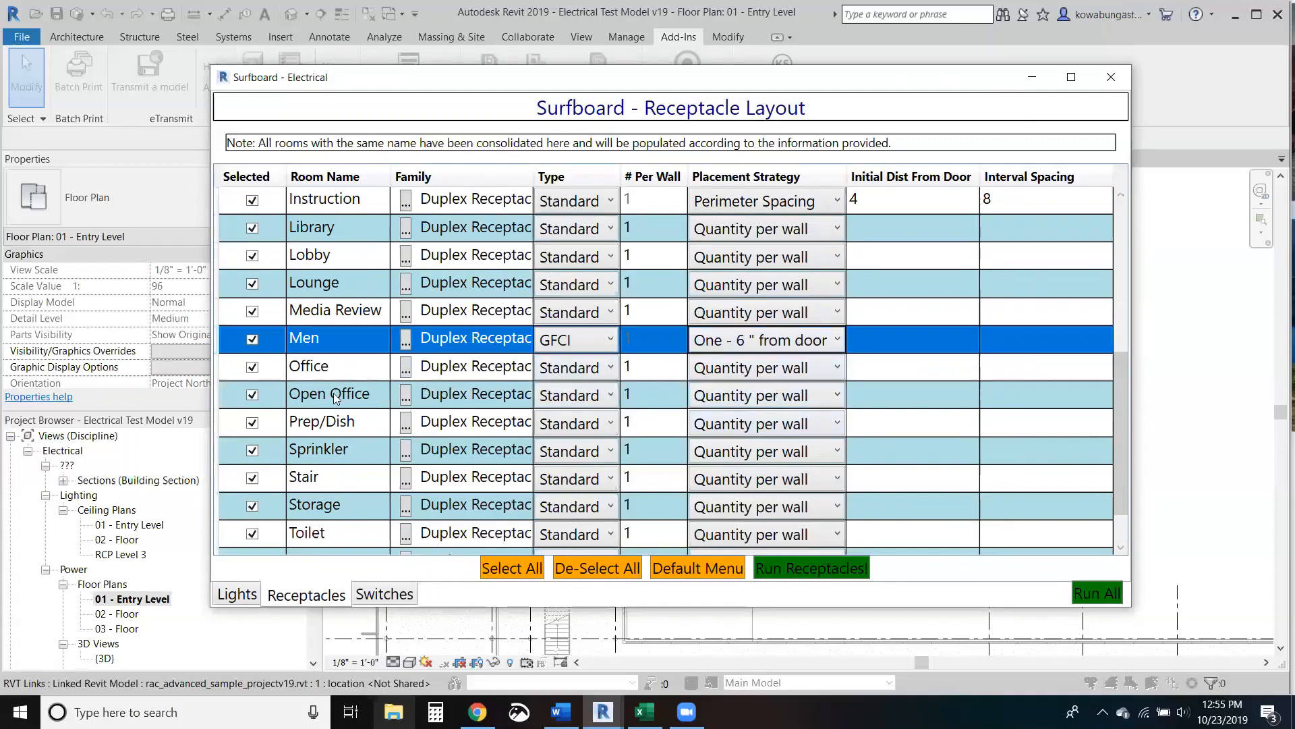
# Step: Exclude the Stair room from the receptacle layout and set the Storage room to Standard receptacles with One - 6" from door placement
pyautogui.click(254, 479)
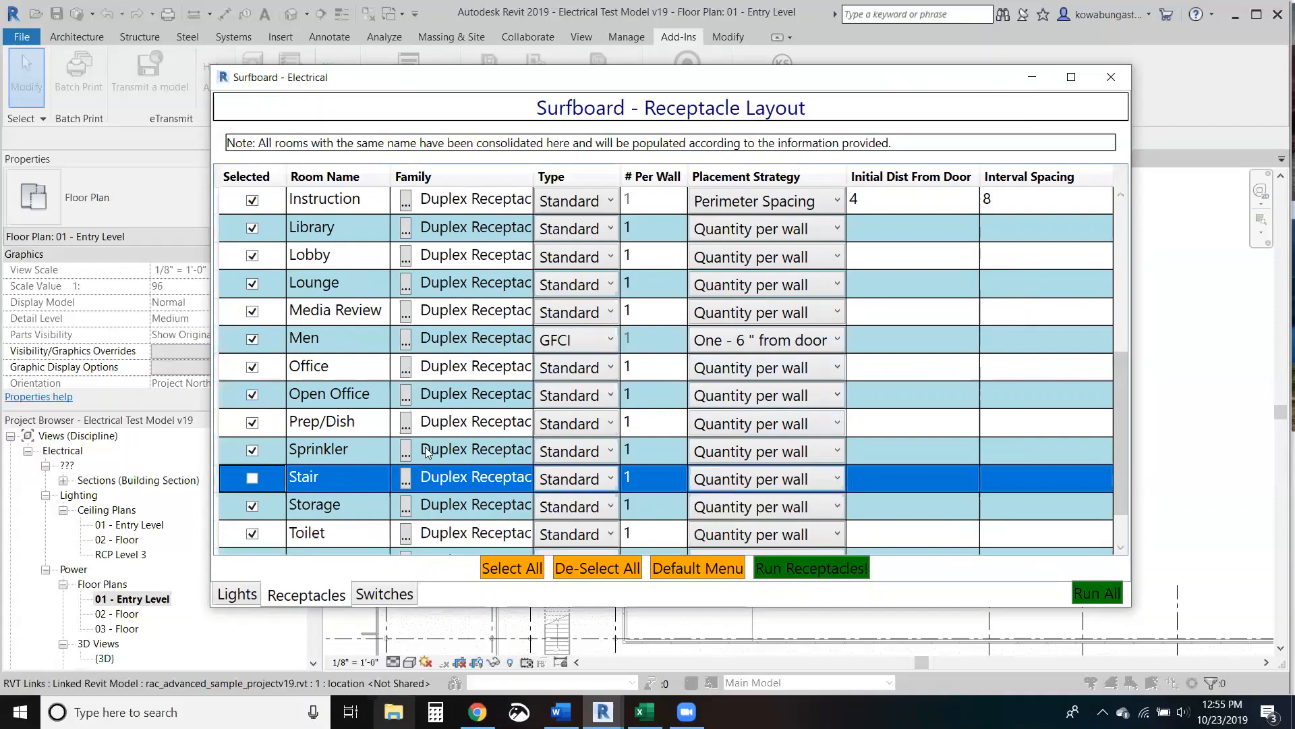
pyautogui.click(582, 507)
pyautogui.click(587, 537)
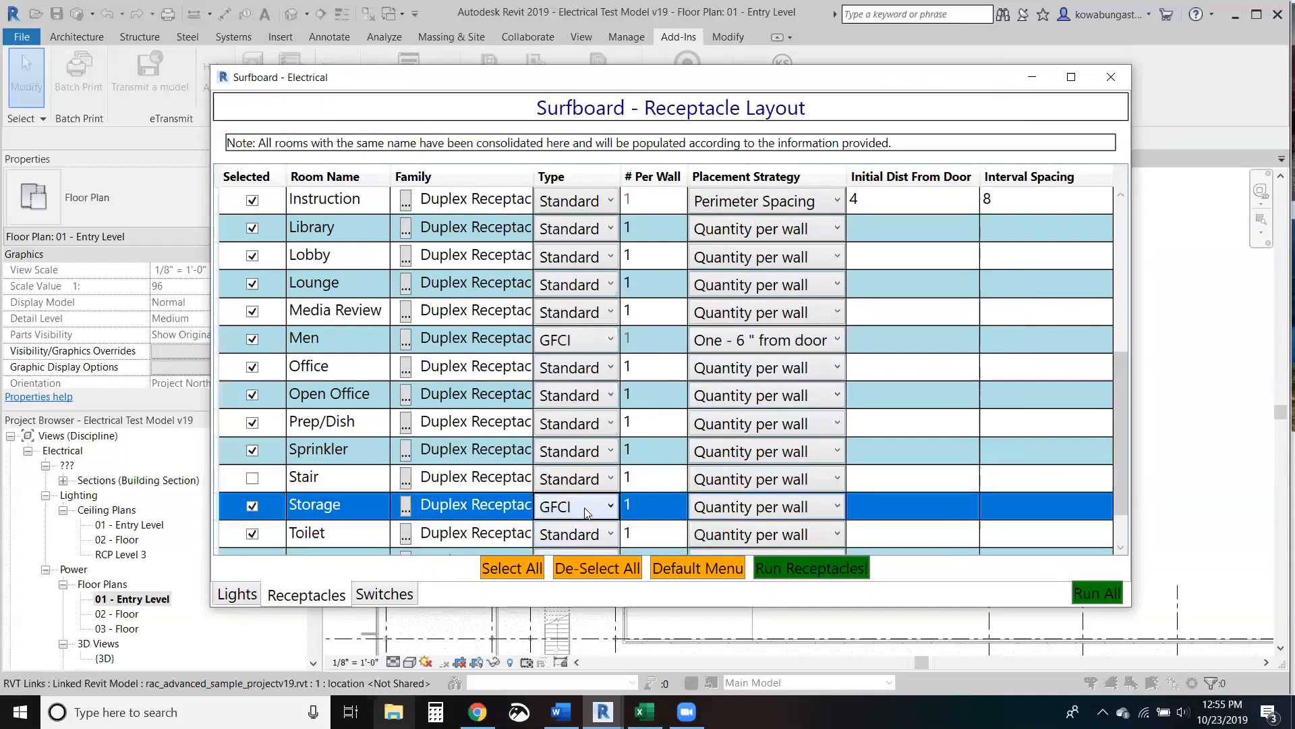
pyautogui.click(586, 508)
pyautogui.click(570, 556)
pyautogui.click(767, 507)
pyautogui.click(746, 553)
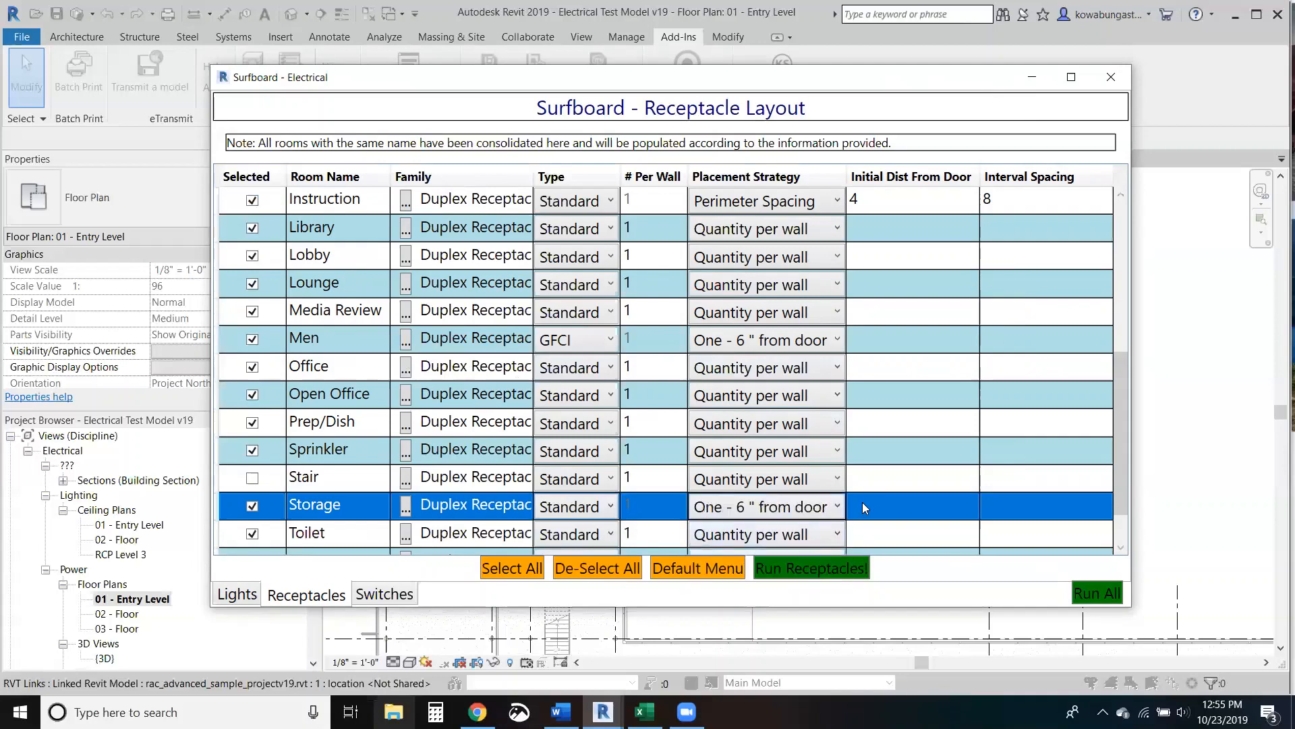
# Step: Set the Toilet room's receptacle type to GFCI and its placement strategy to One - 6" from door
pyautogui.moveTo(1118, 445); pyautogui.dragTo(1121, 479)
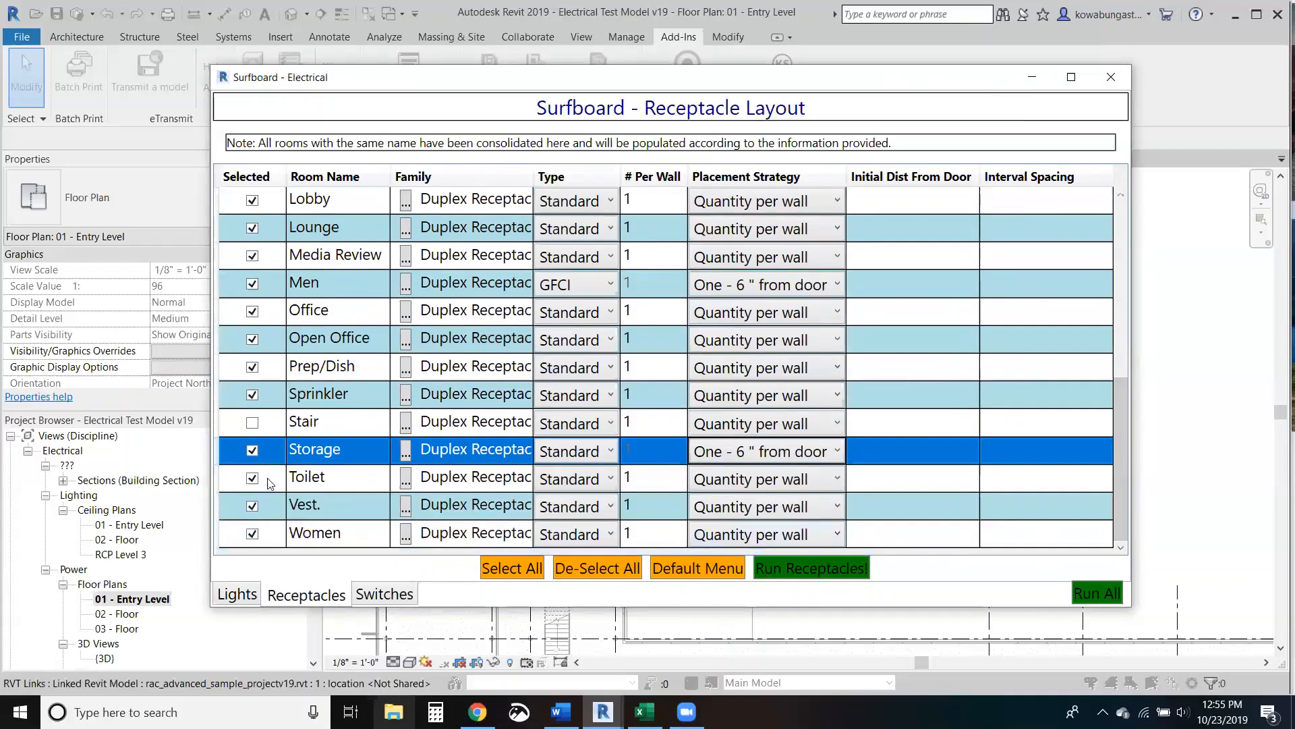
pyautogui.click(604, 480)
pyautogui.click(573, 506)
pyautogui.click(723, 480)
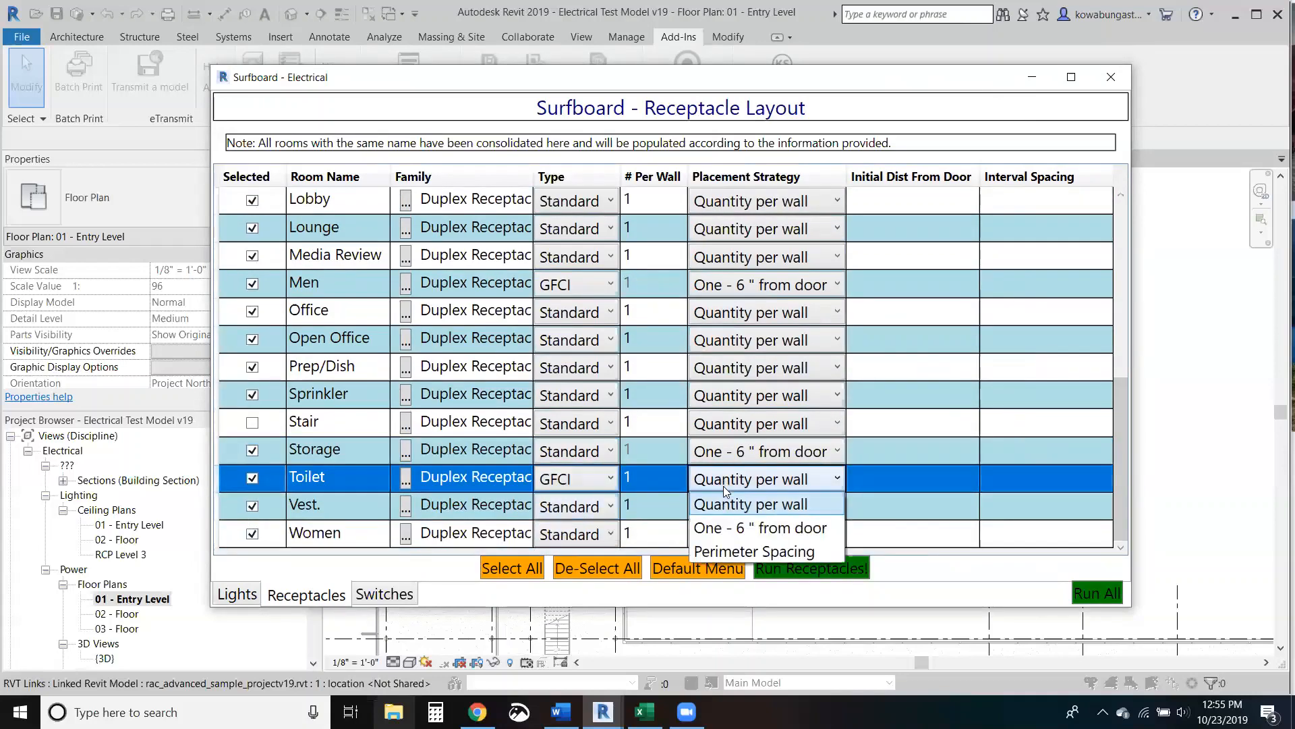
pyautogui.click(742, 528)
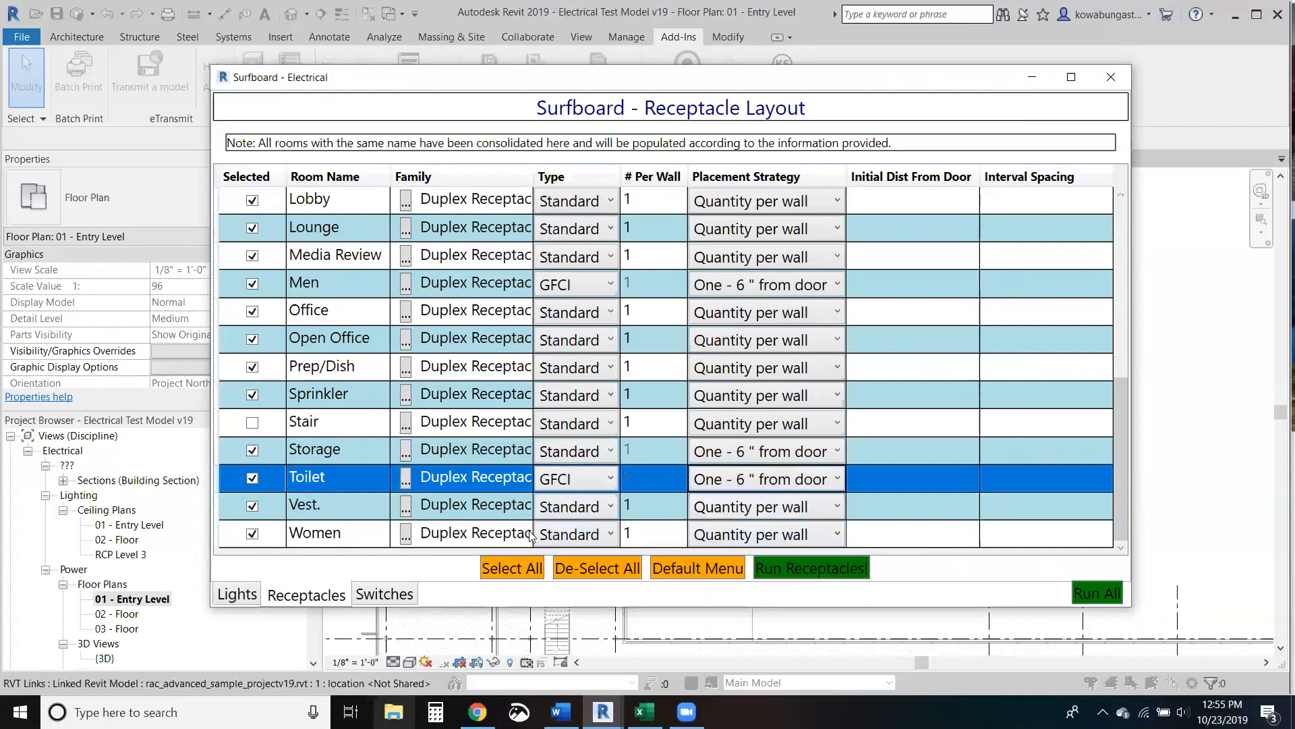
# Step: Set the Women room's receptacle type to GFCI and its placement strategy to One - 6" from door
pyautogui.click(573, 534)
pyautogui.click(574, 559)
pyautogui.click(715, 535)
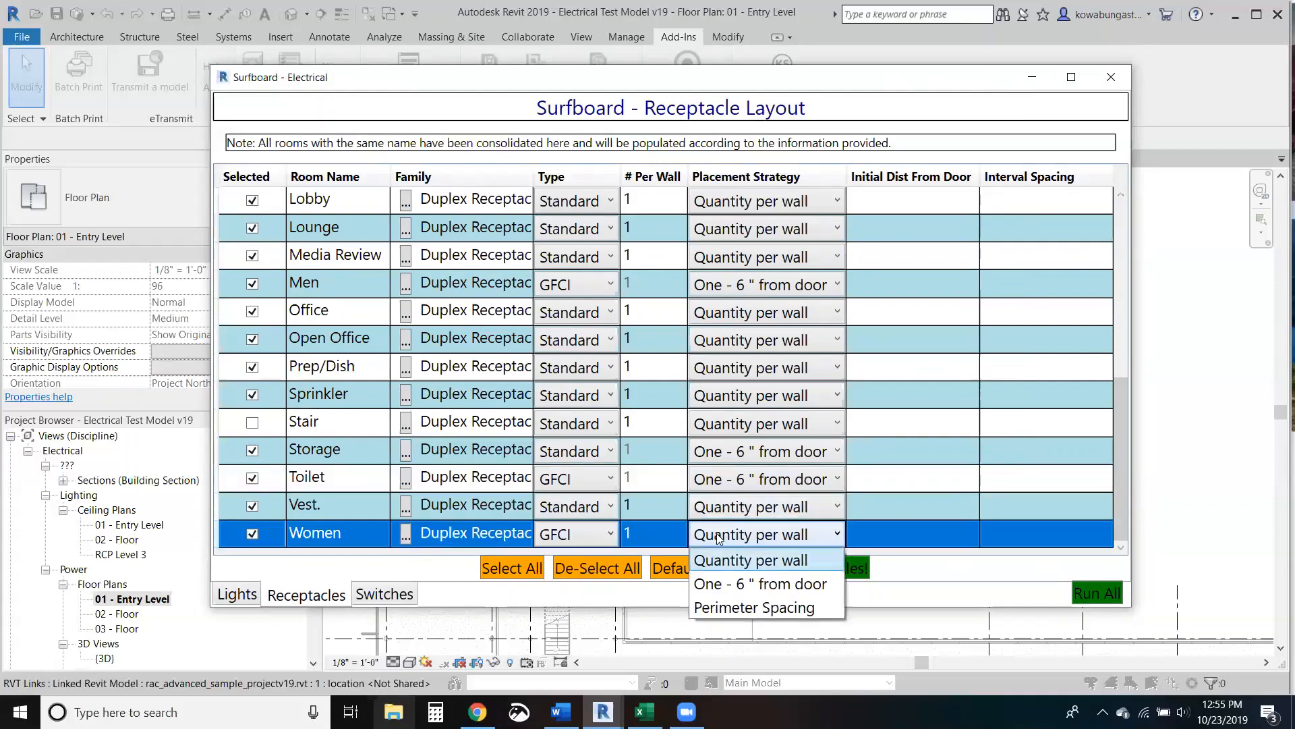
pyautogui.click(728, 582)
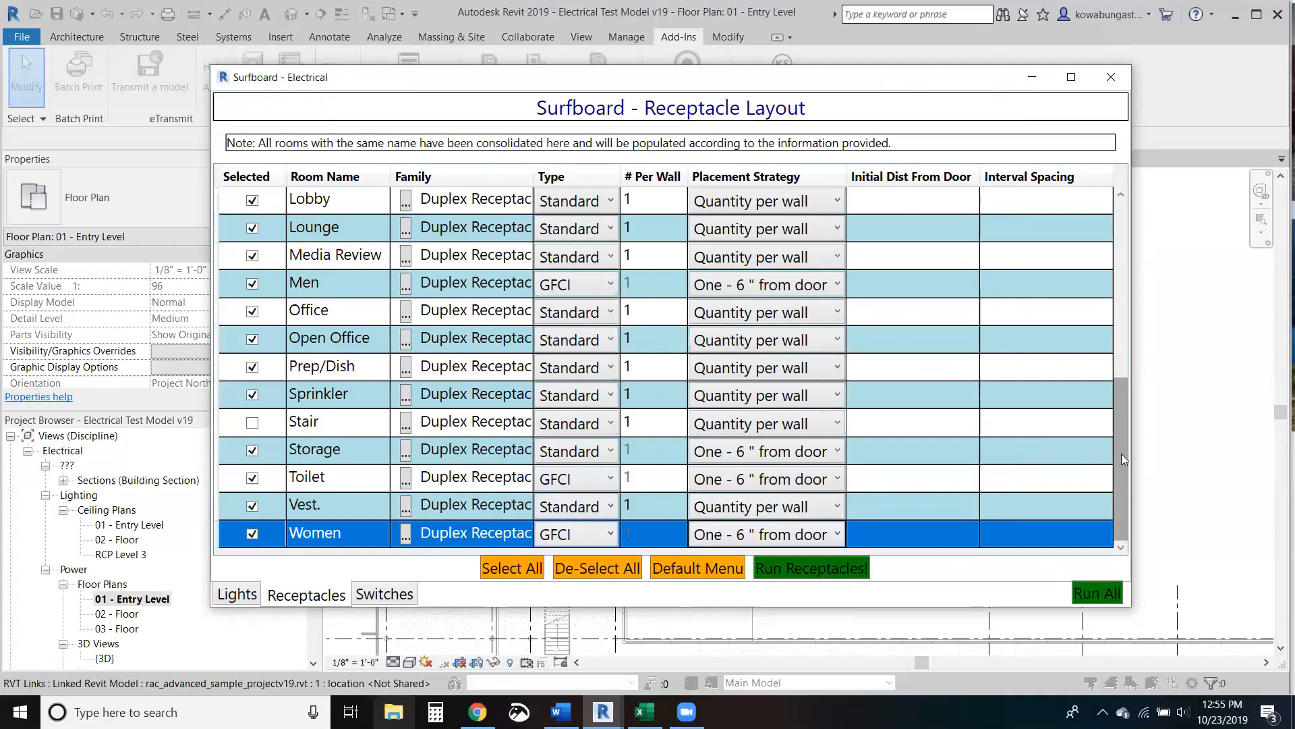
# Step: Set the number of receptacles per wall to 2 for both the Caferteria and Cafeteria rooms
pyautogui.moveTo(1121, 453); pyautogui.dragTo(1136, 266)
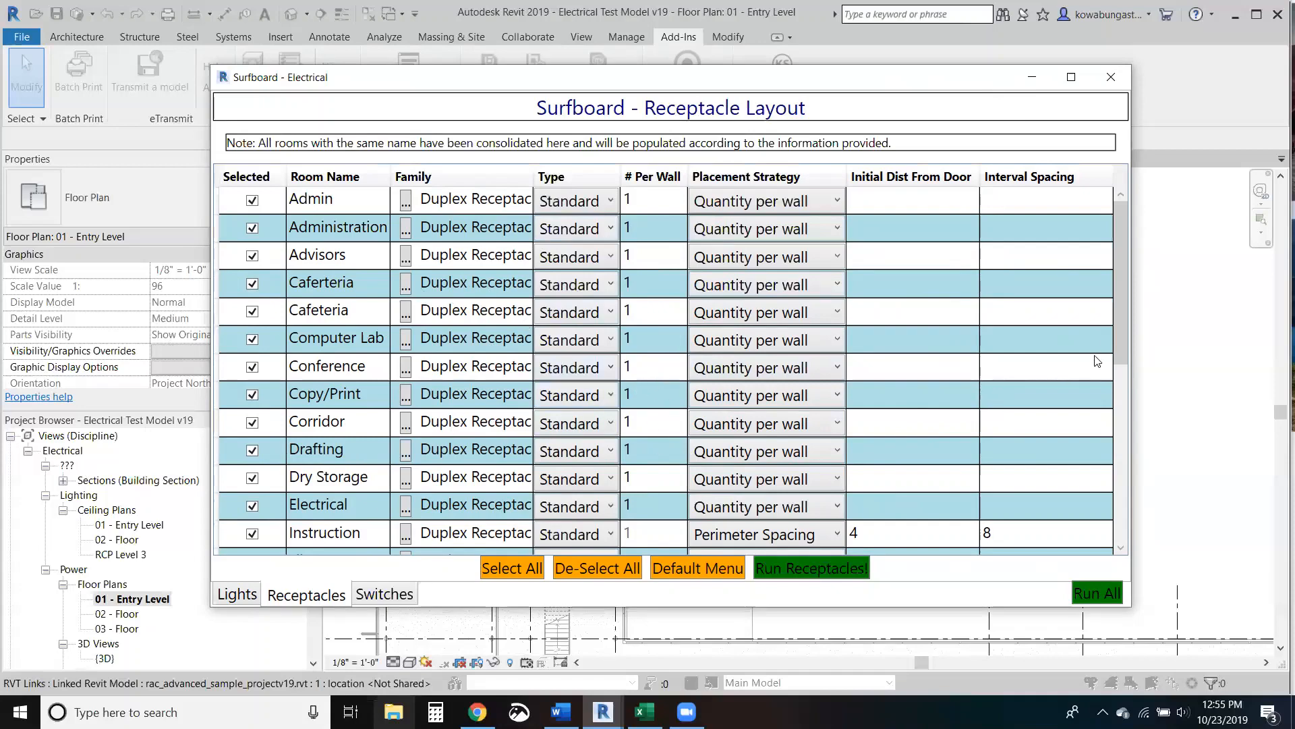
pyautogui.moveTo(1119, 335); pyautogui.dragTo(1091, 329)
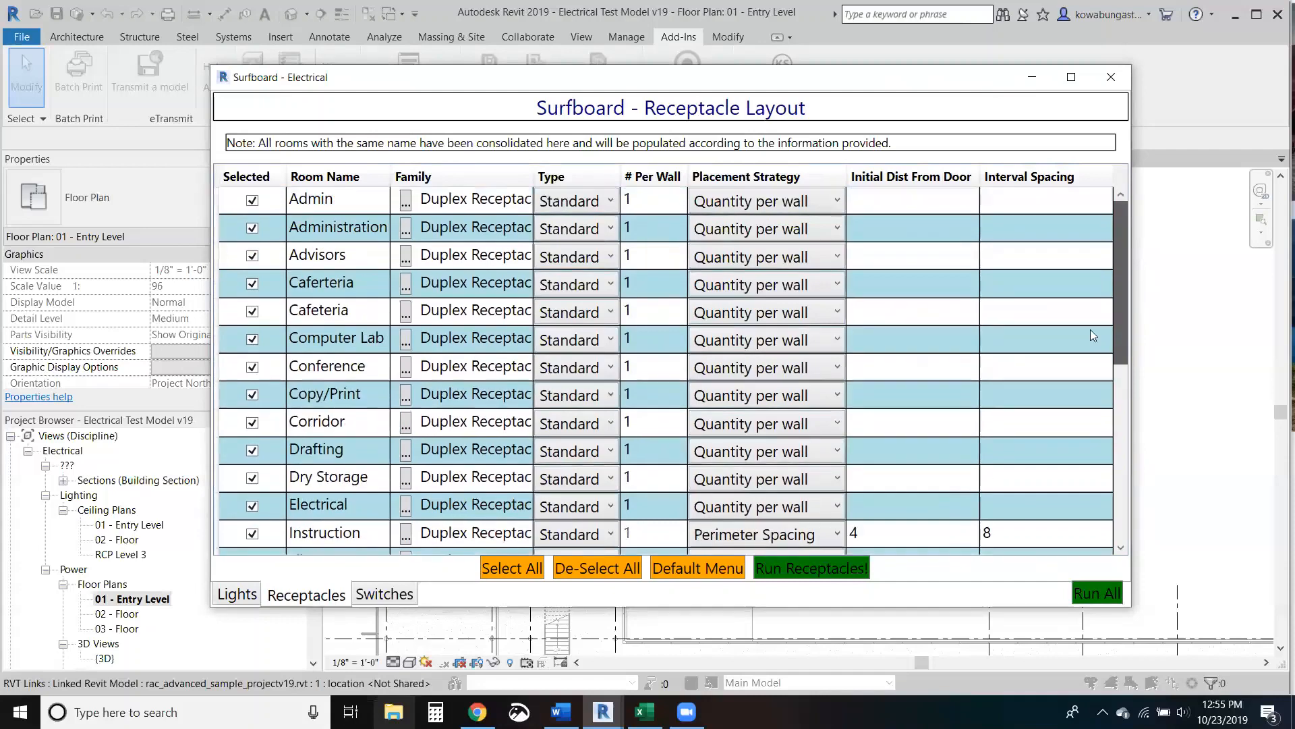
pyautogui.click(650, 278)
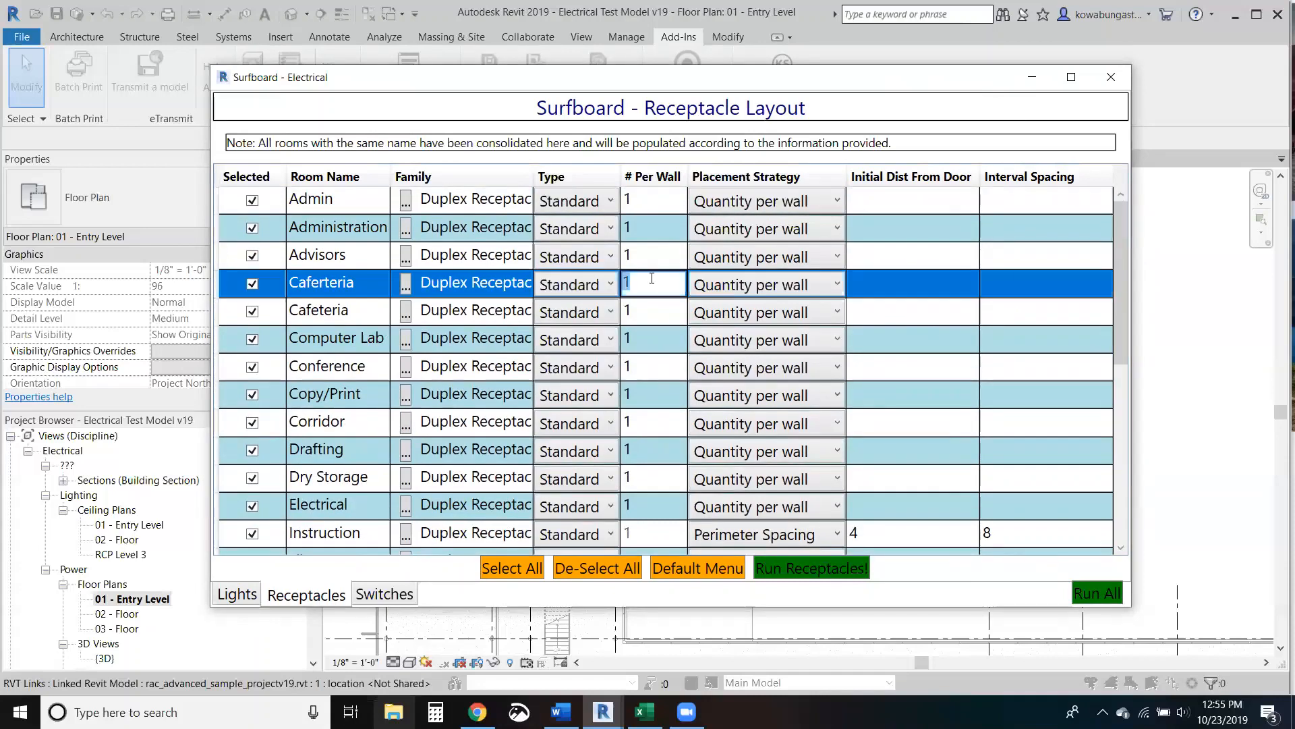
pyautogui.write('2')
pyautogui.click(657, 312)
pyautogui.write('2')
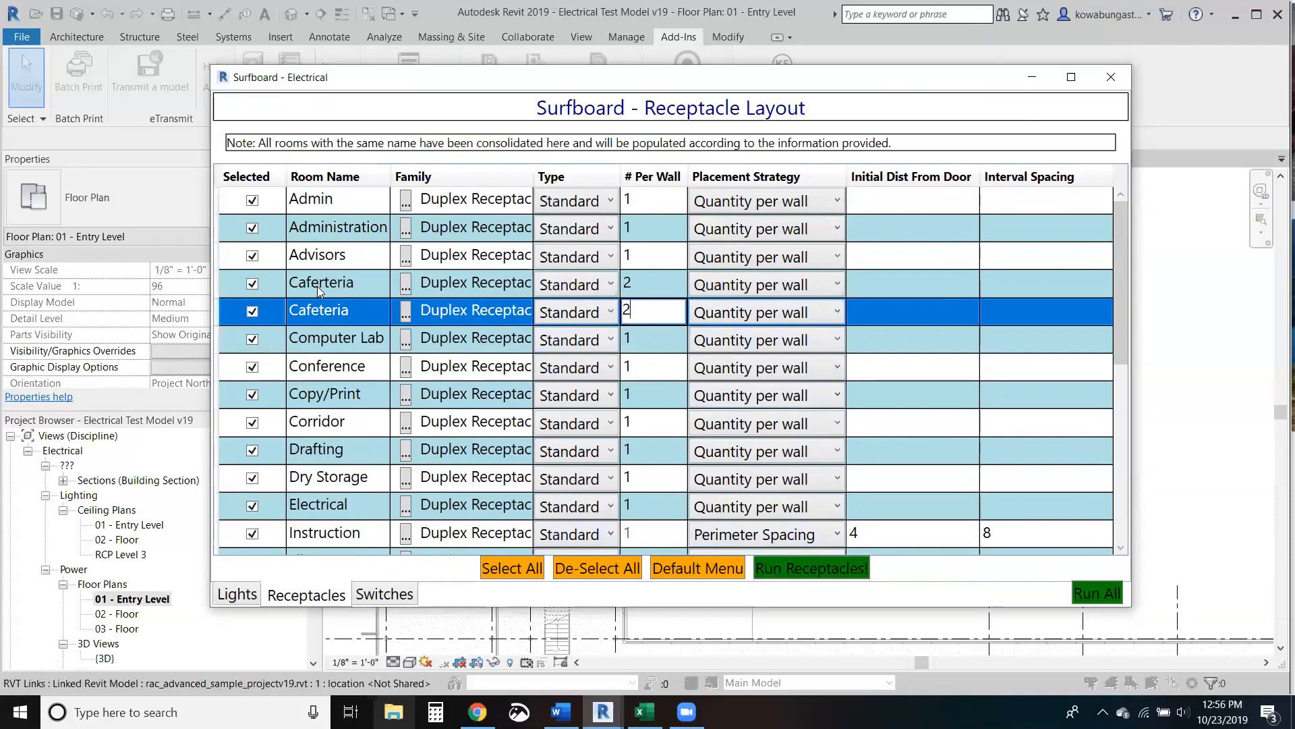
# Step: Open the switch layout and apply the default switch family and type to all rooms
pyautogui.click(370, 599)
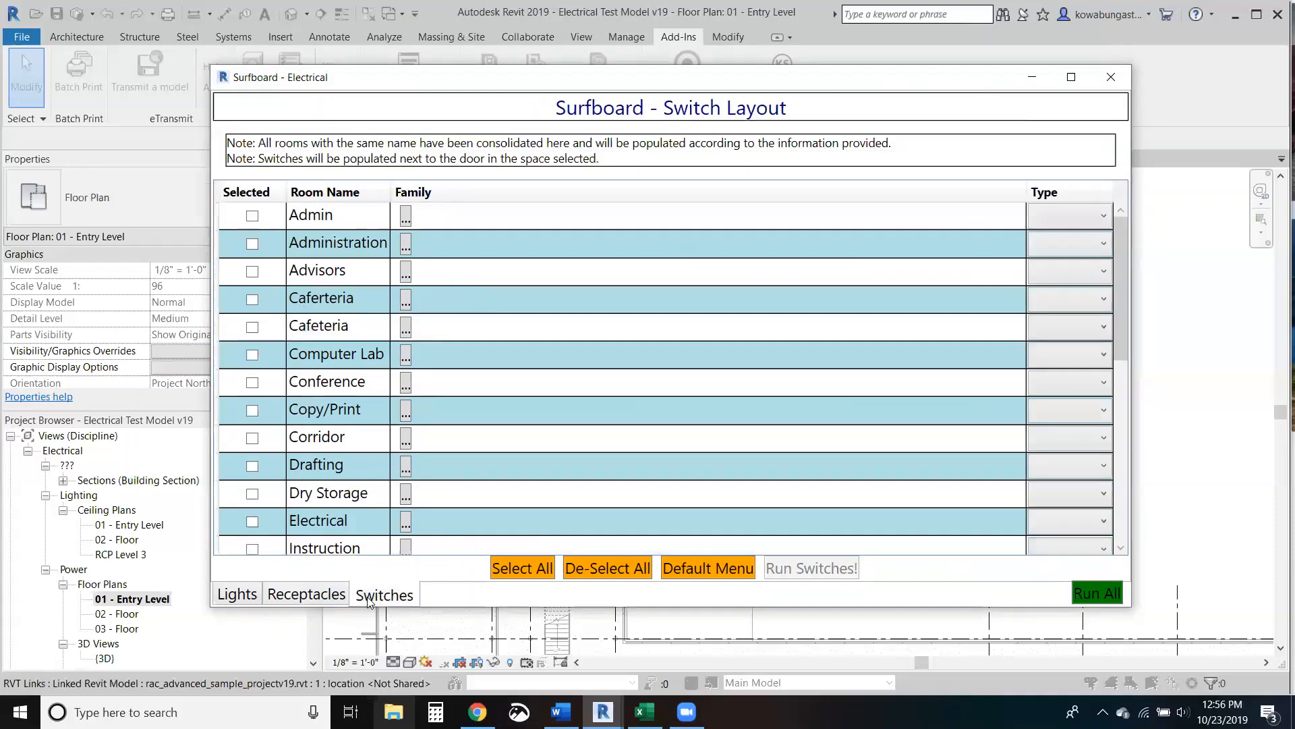
pyautogui.click(686, 568)
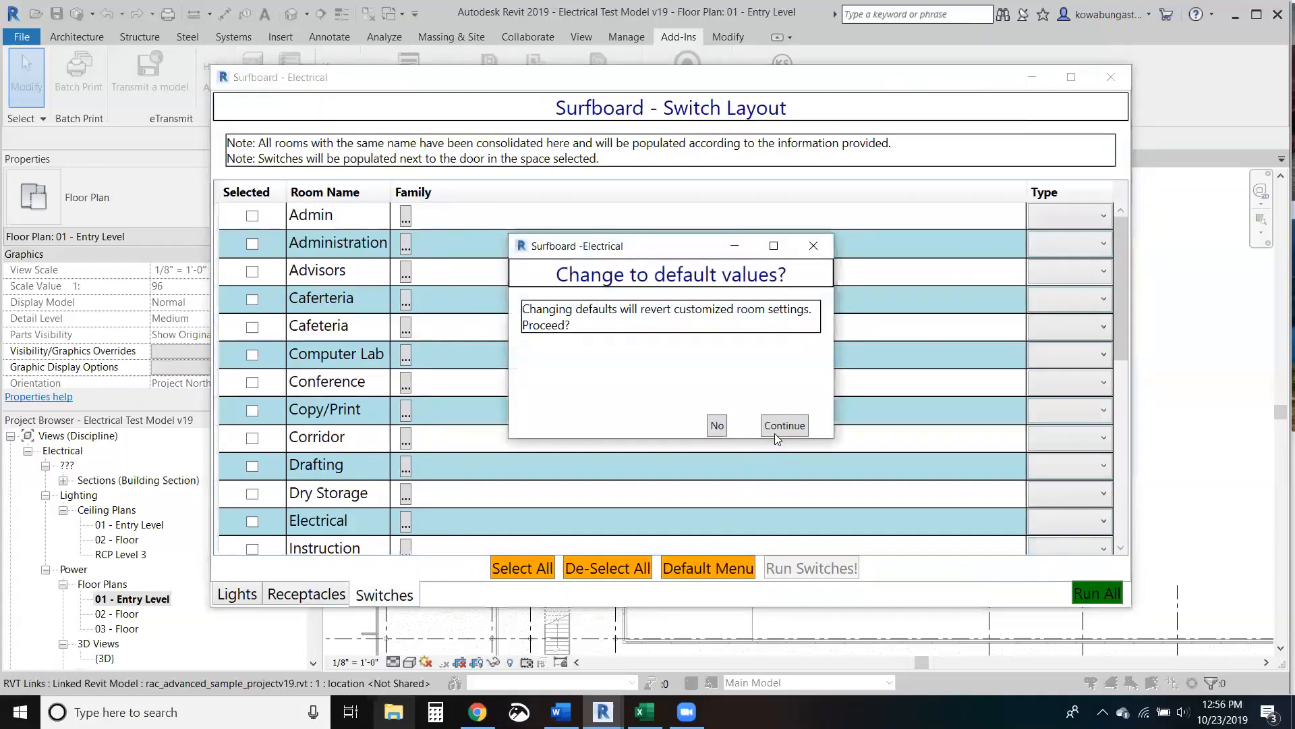
pyautogui.click(782, 424)
pyautogui.click(933, 441)
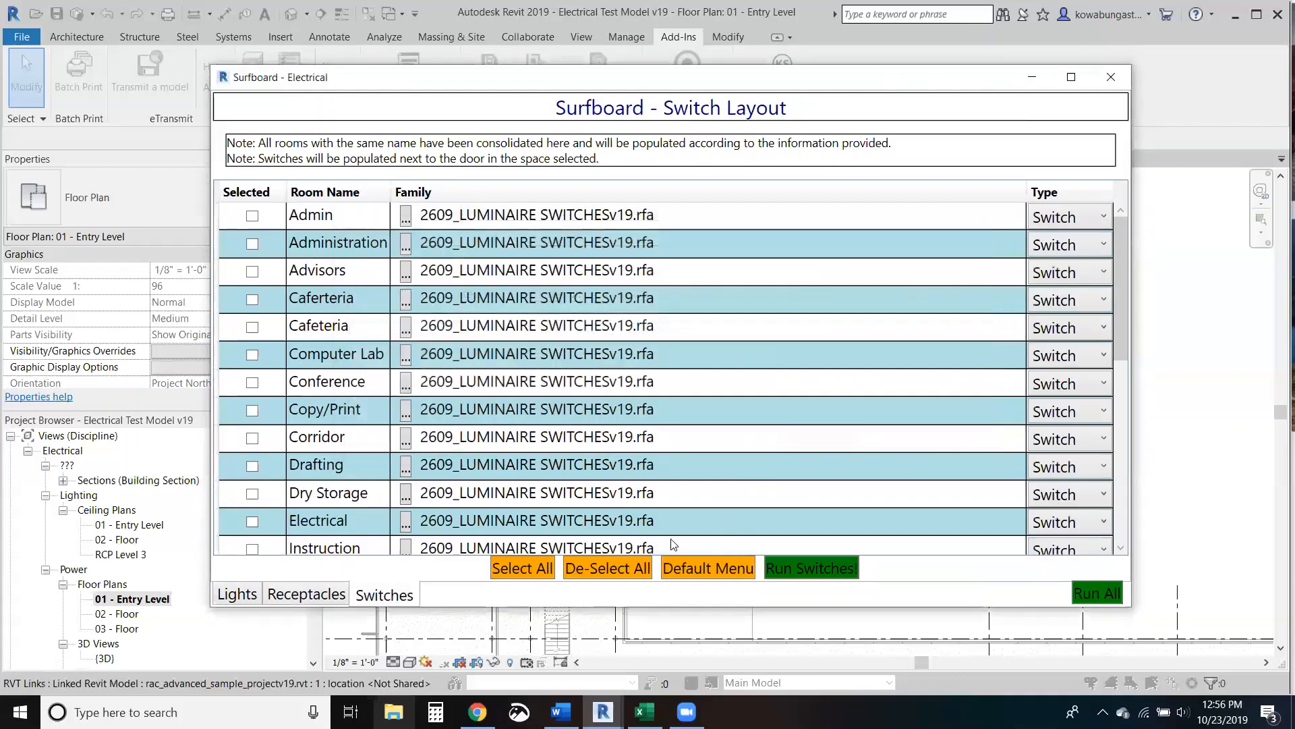
# Step: Select all rooms for the switch layout except Corridor, Stair and Vest
pyautogui.click(529, 570)
pyautogui.click(252, 437)
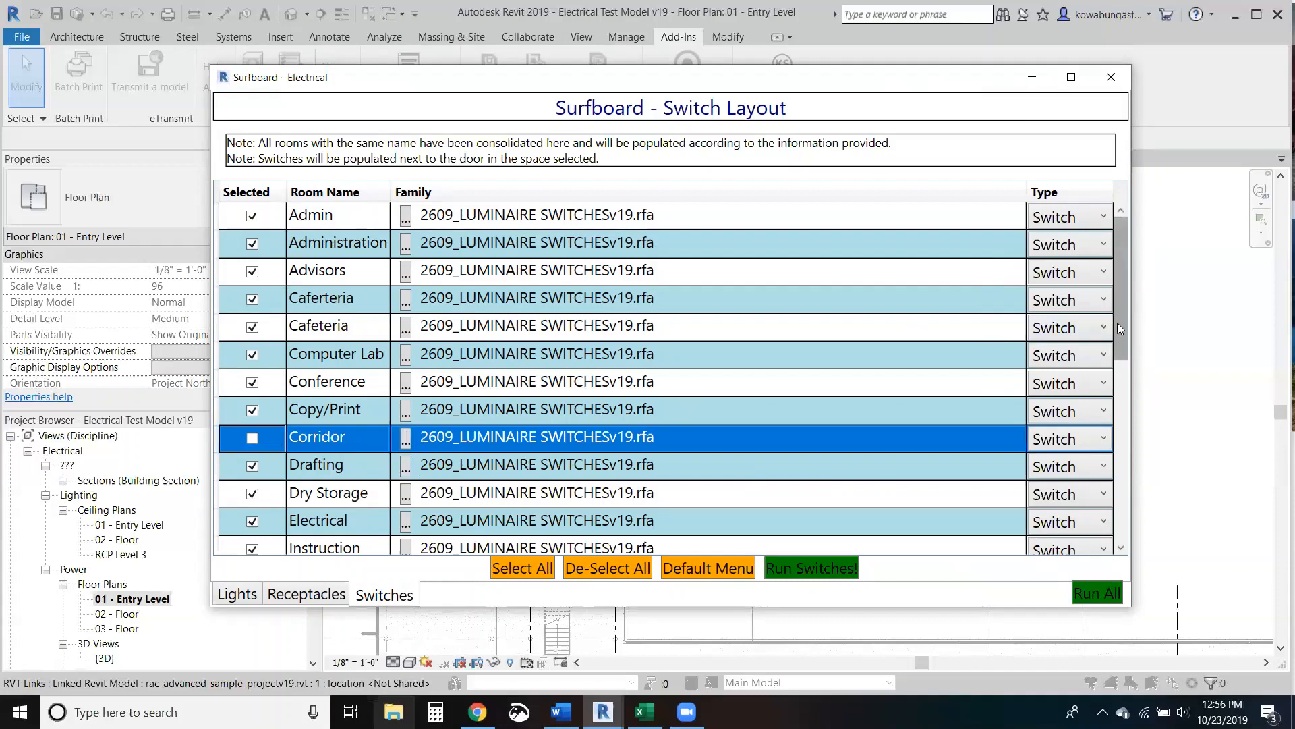
pyautogui.moveTo(1117, 323); pyautogui.dragTo(1121, 493)
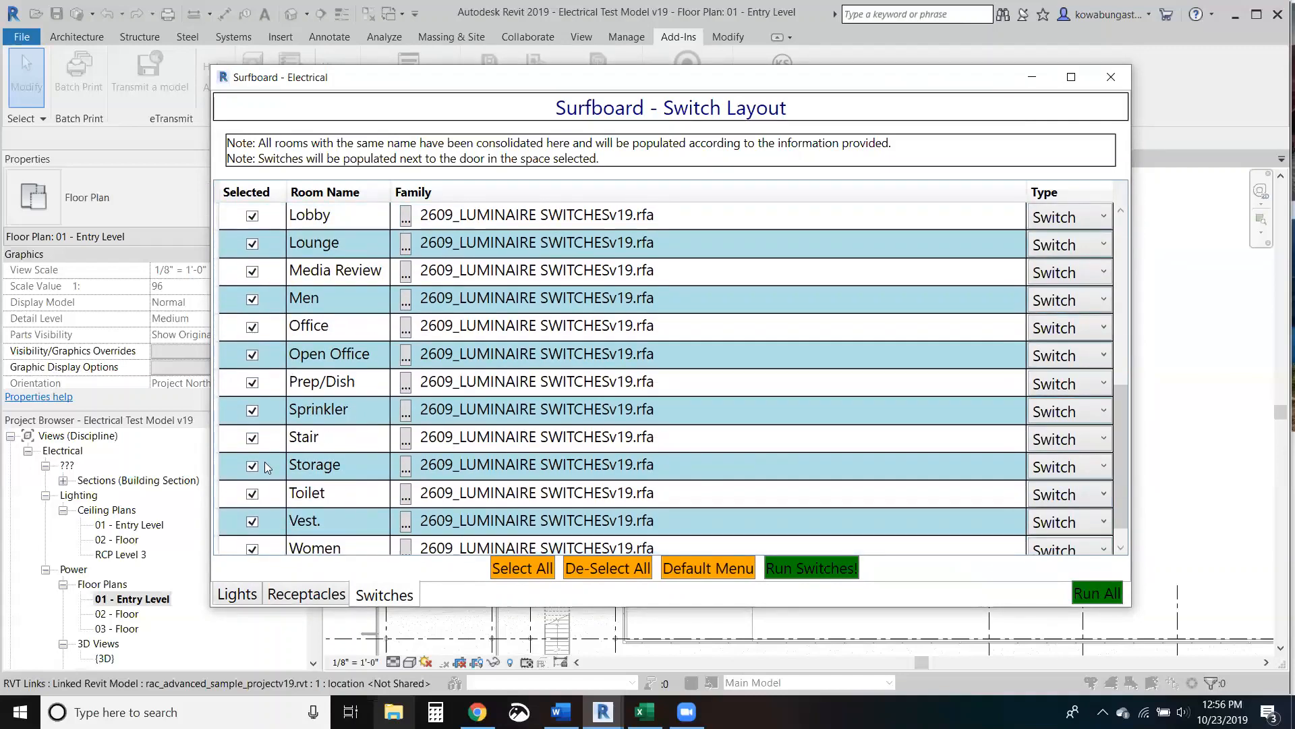
pyautogui.click(252, 438)
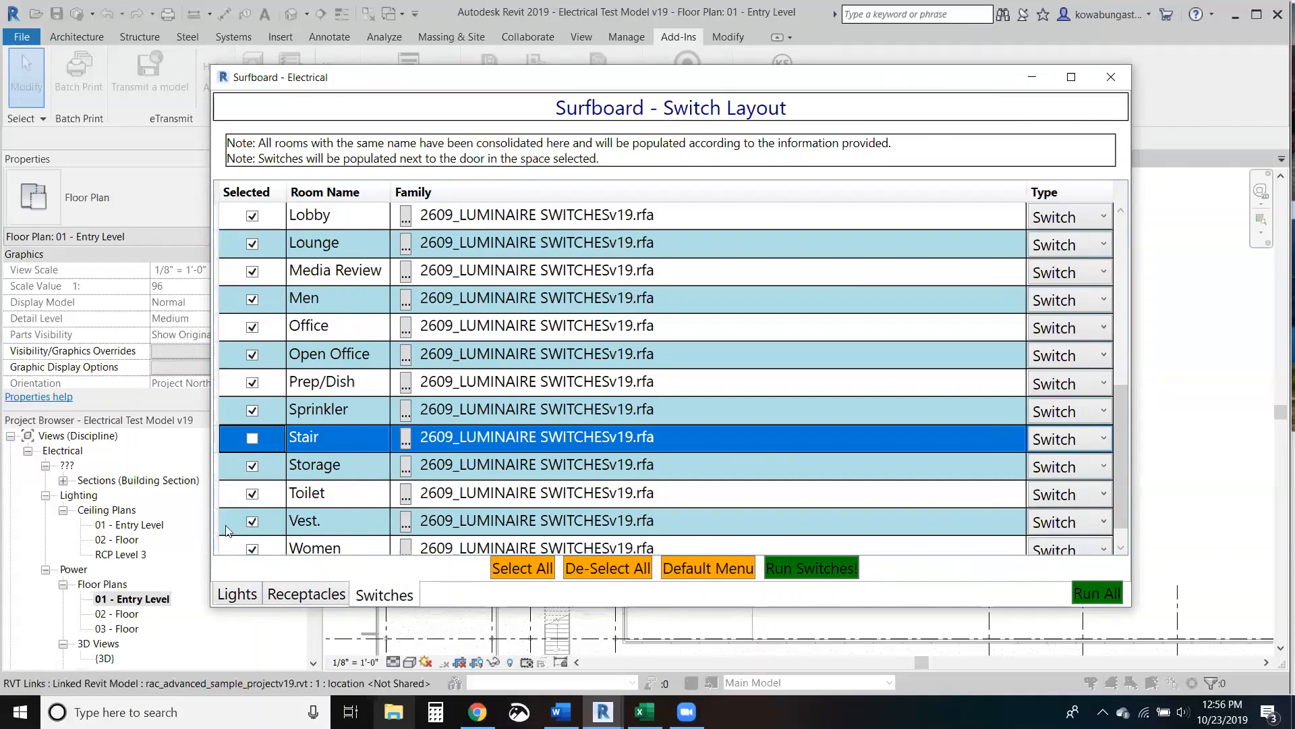
pyautogui.click(253, 521)
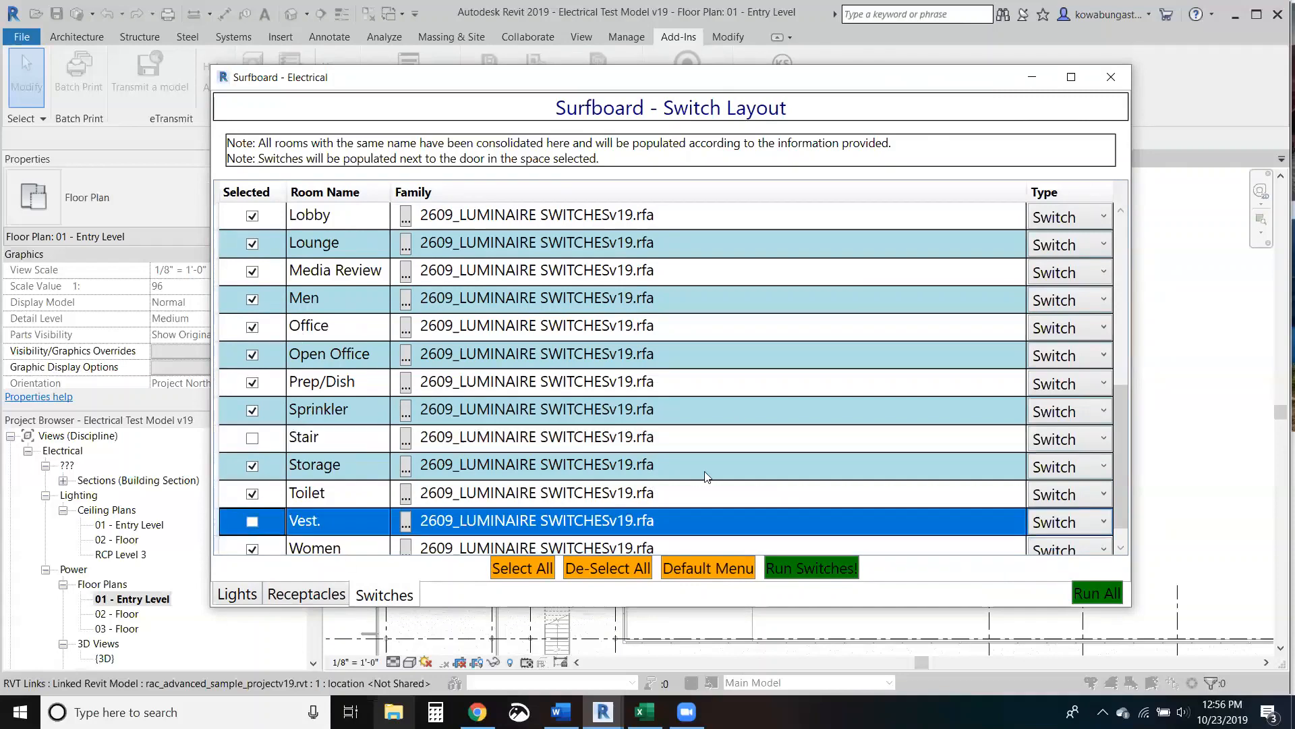
pyautogui.moveTo(1118, 437); pyautogui.dragTo(1179, 277)
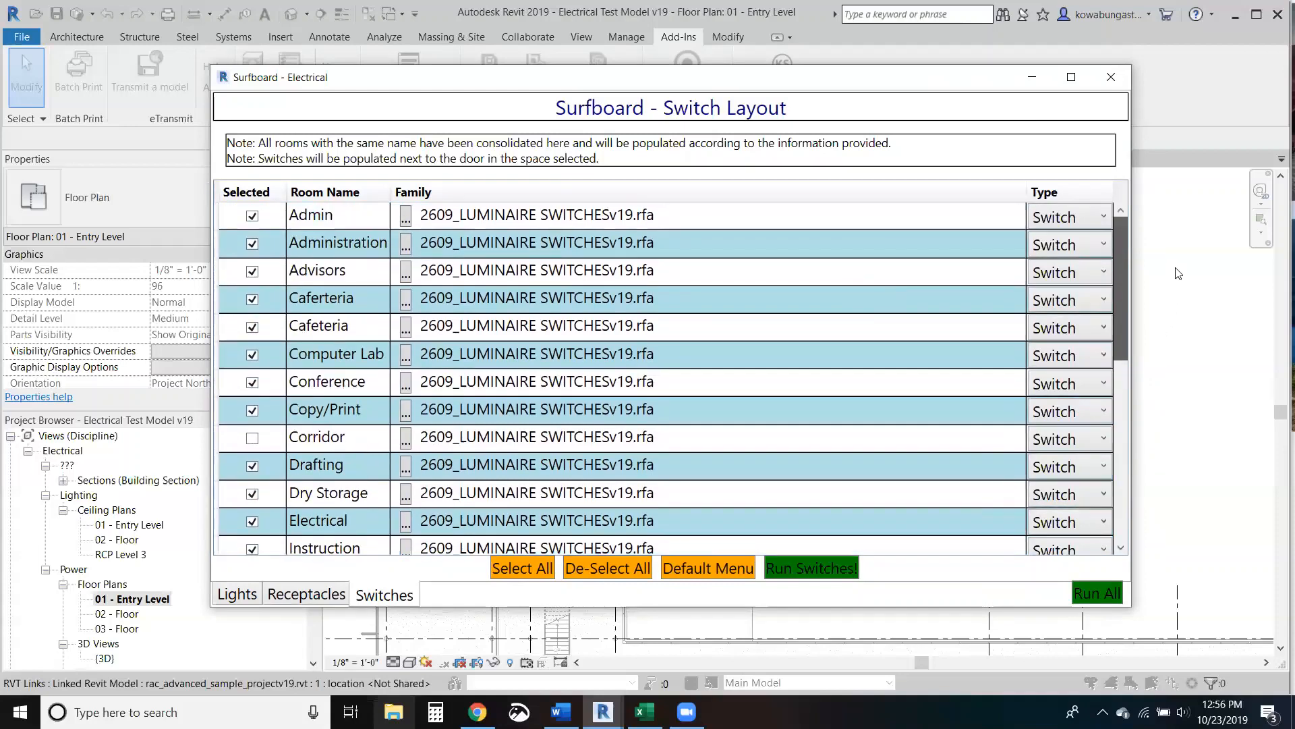
# Step: Run the light, receptacle and switch layouts together and dismiss the completion messages
pyautogui.click(1099, 593)
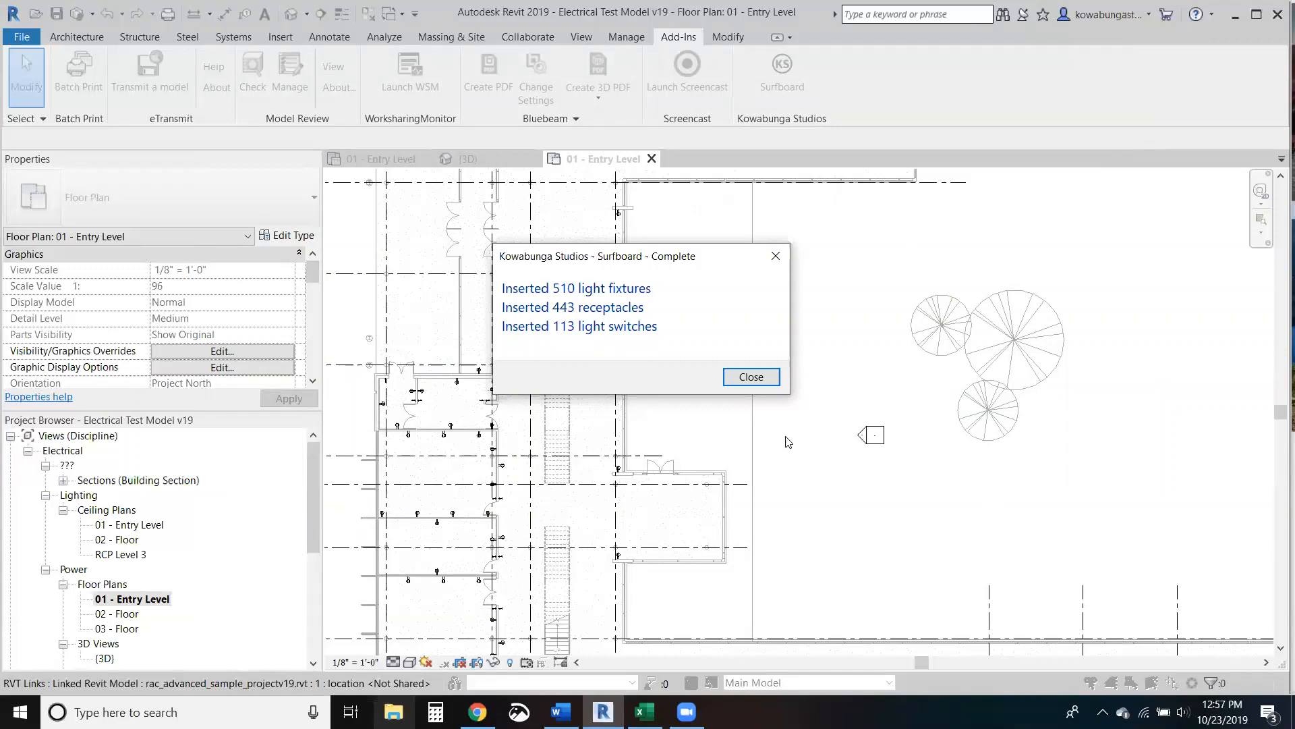
pyautogui.click(743, 382)
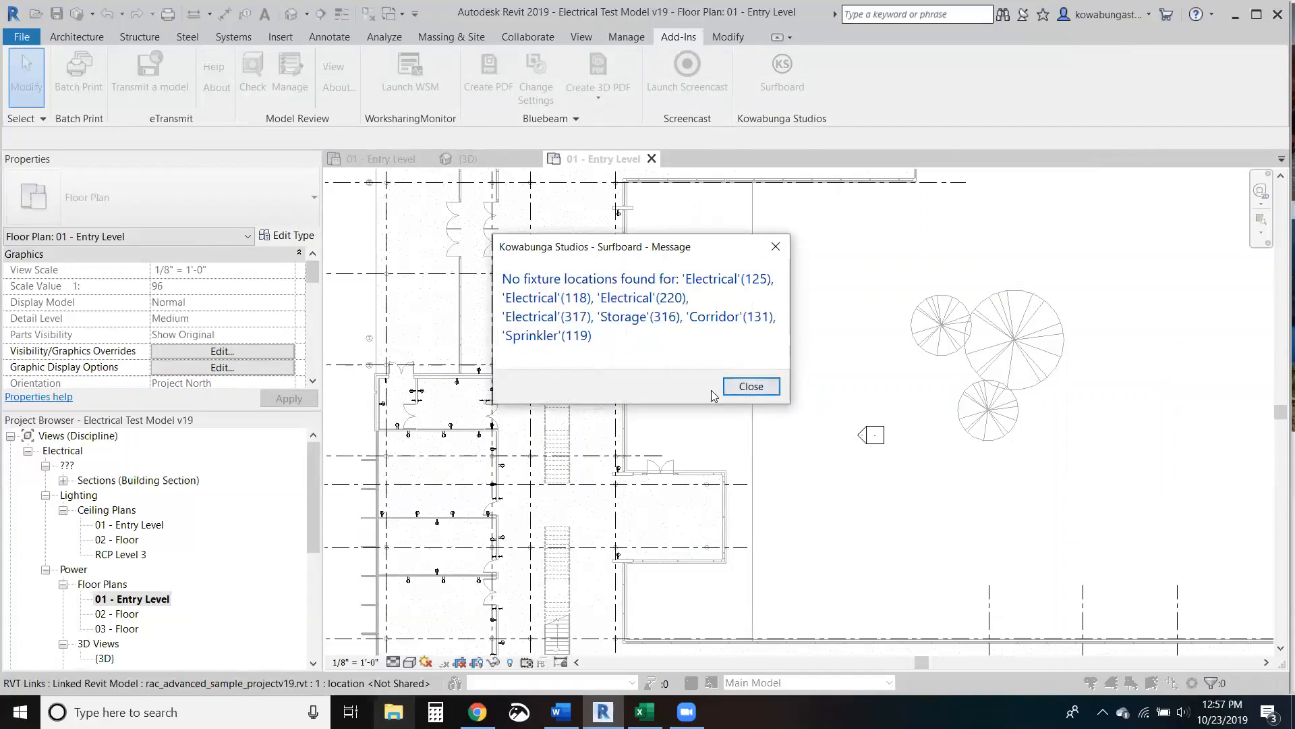
pyautogui.click(751, 386)
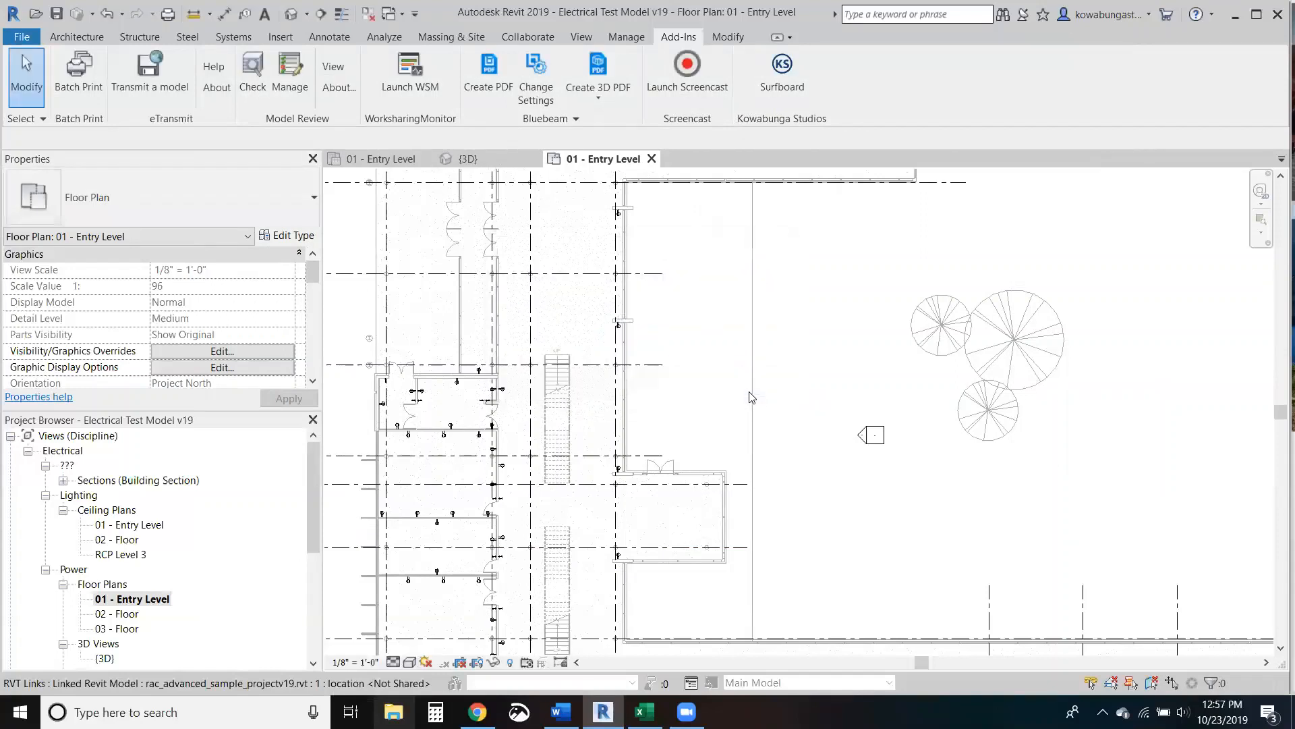
# Step: Place an aligned dimension string from the corridor wall through the three receptacles on the instruction room's right-hand wall
pyautogui.moveTo(847, 541); pyautogui.dragTo(730, 235, button='middle')
pyautogui.scroll(3, 752, 466)
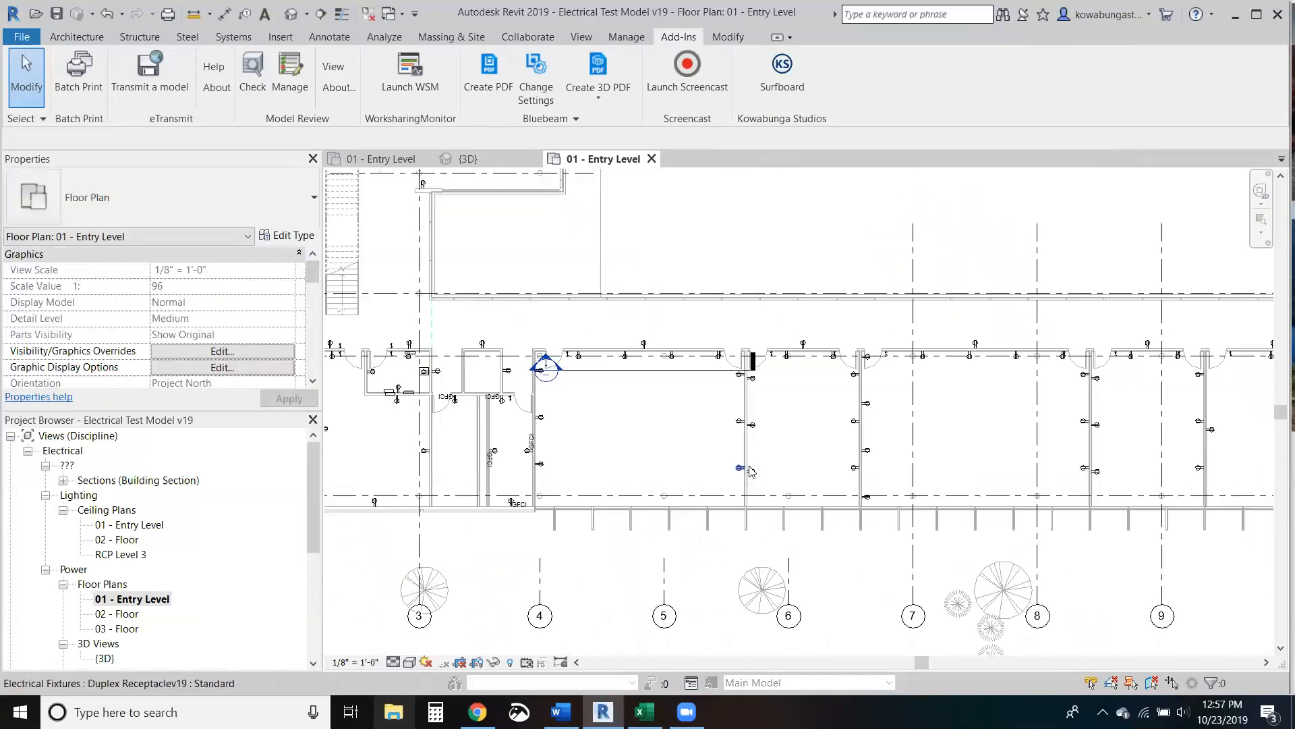
pyautogui.moveTo(671, 445); pyautogui.dragTo(768, 452, button='middle')
pyautogui.scroll(3, 645, 419)
pyautogui.scroll(2, 672, 423)
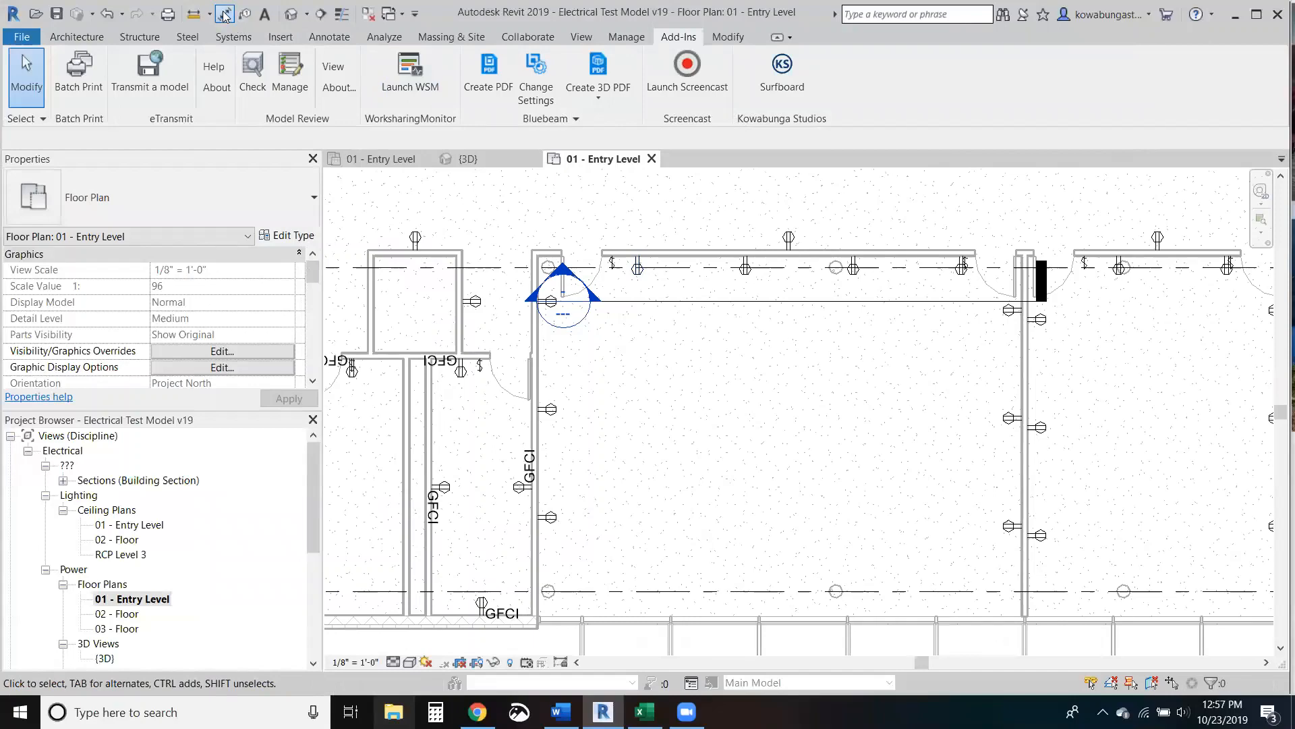
pyautogui.click(765, 416)
pyautogui.press('d')
pyautogui.press('i')
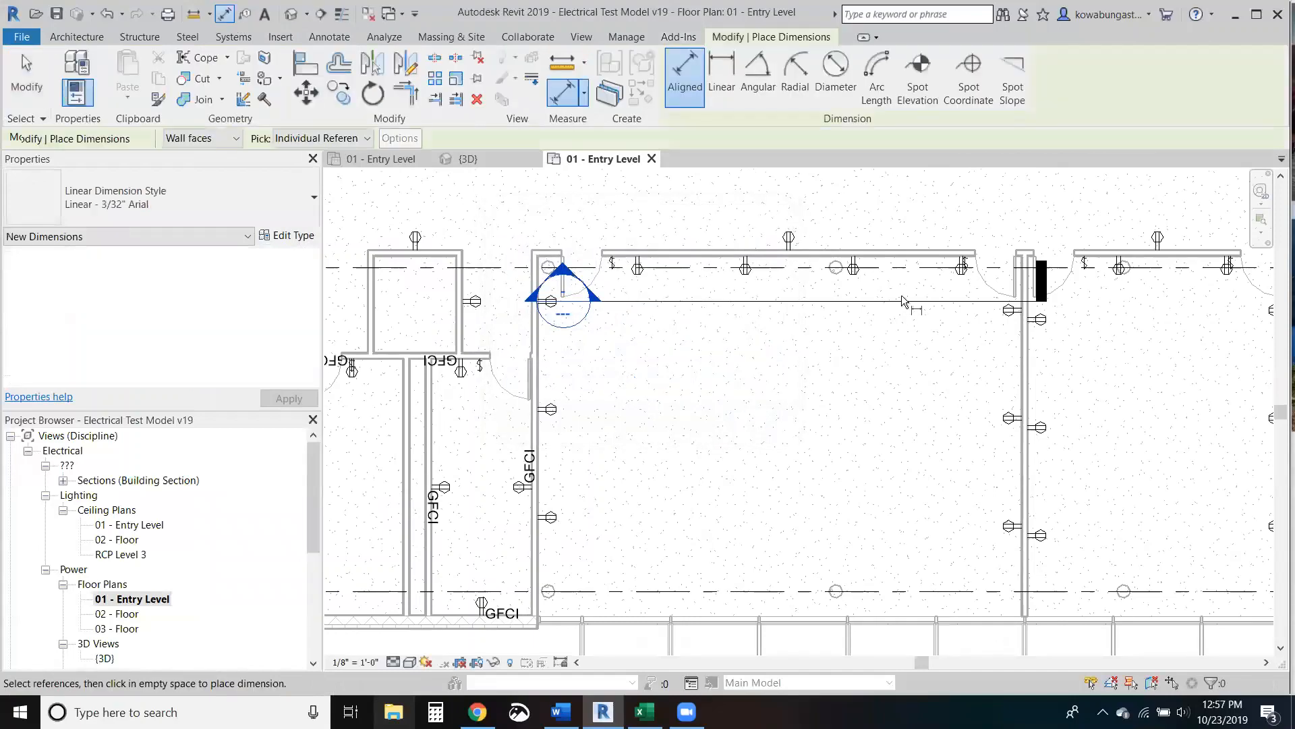
pyautogui.click(1022, 312)
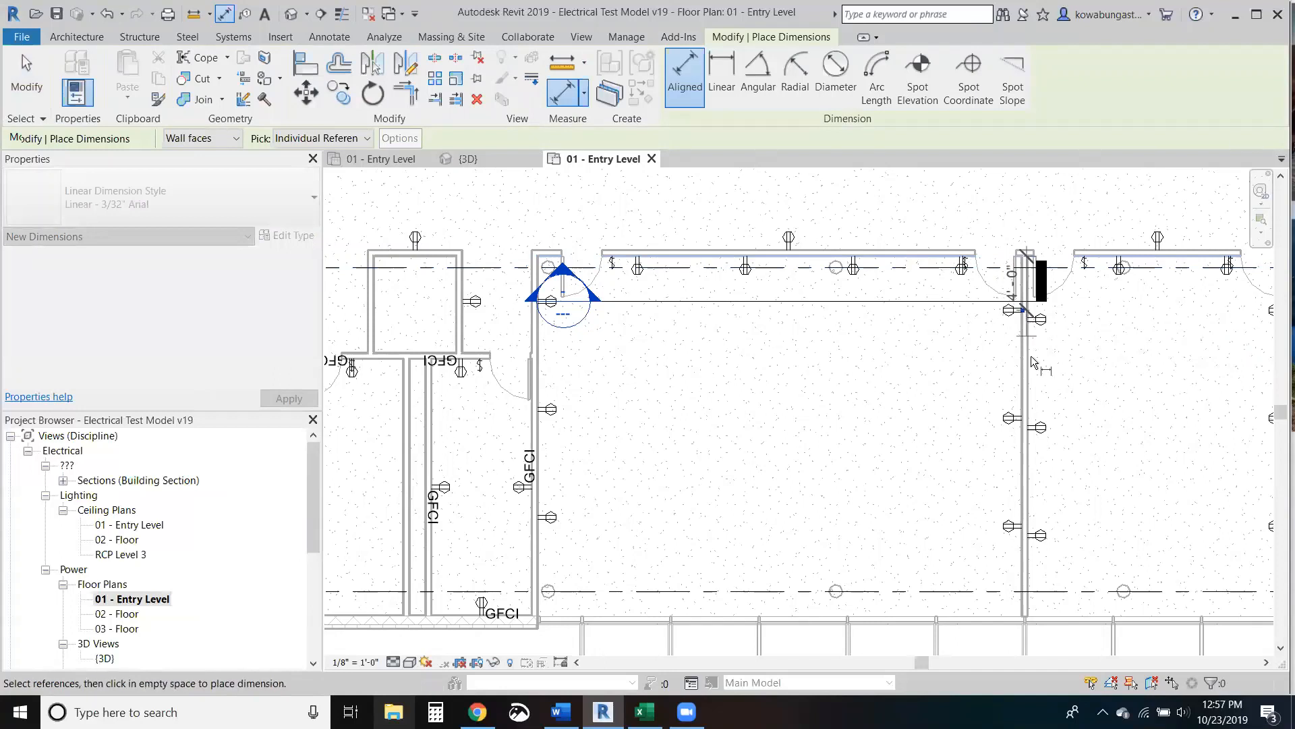
pyautogui.click(1025, 420)
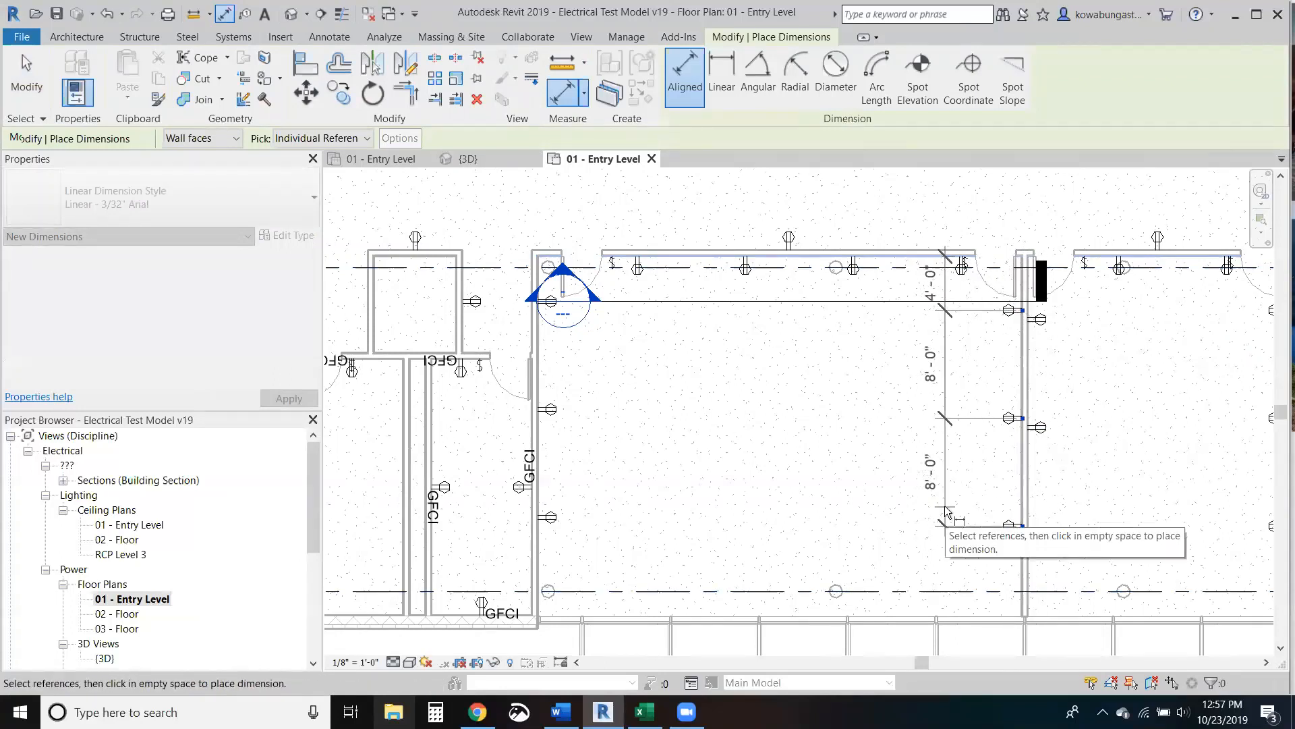
pyautogui.click(946, 513)
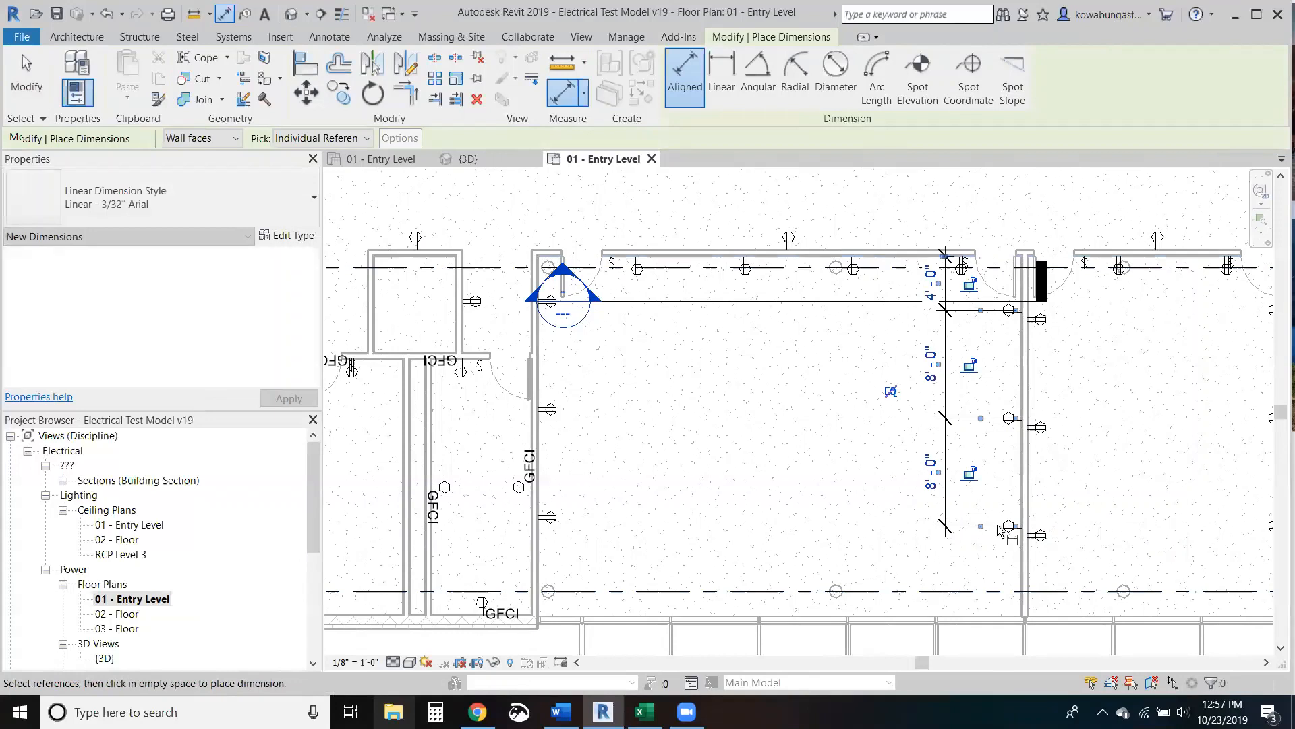
# Step: Dimension the spacing between the two lower receptacles on the instruction room's left-hand wall
pyautogui.click(540, 518)
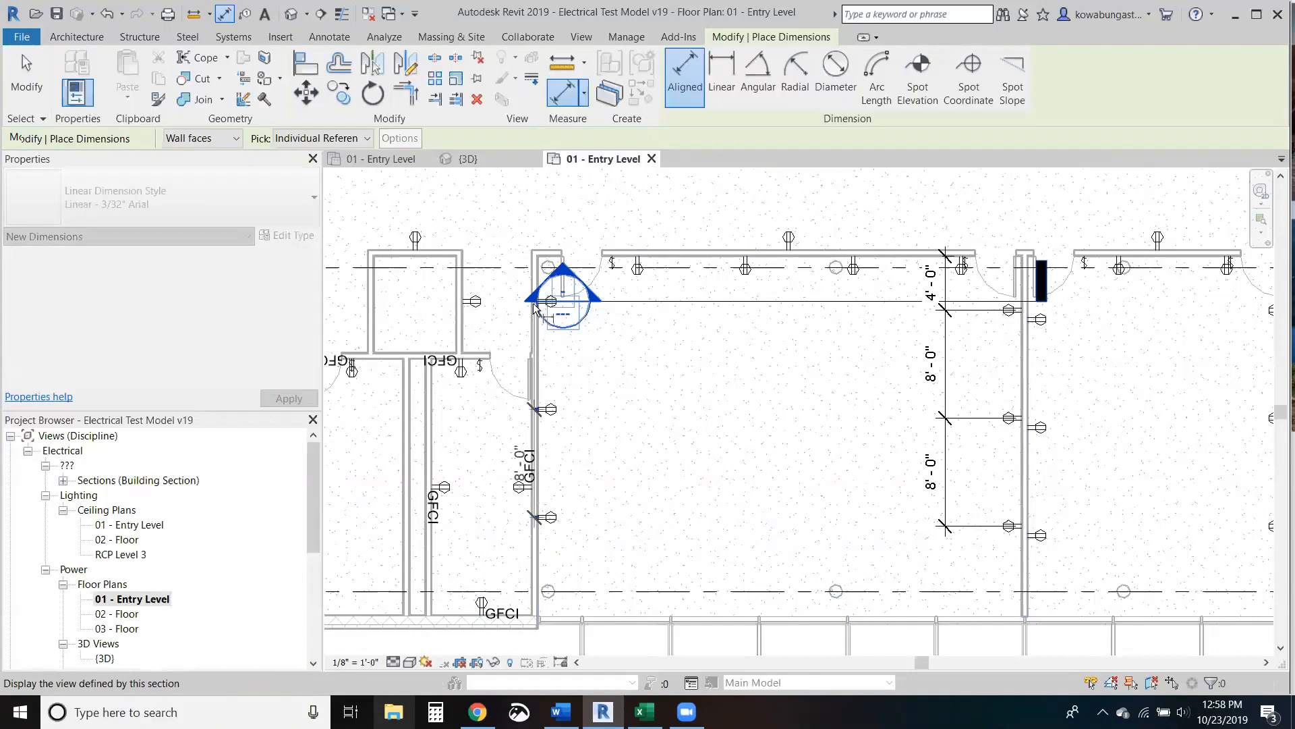
pyautogui.scroll(3, 535, 308)
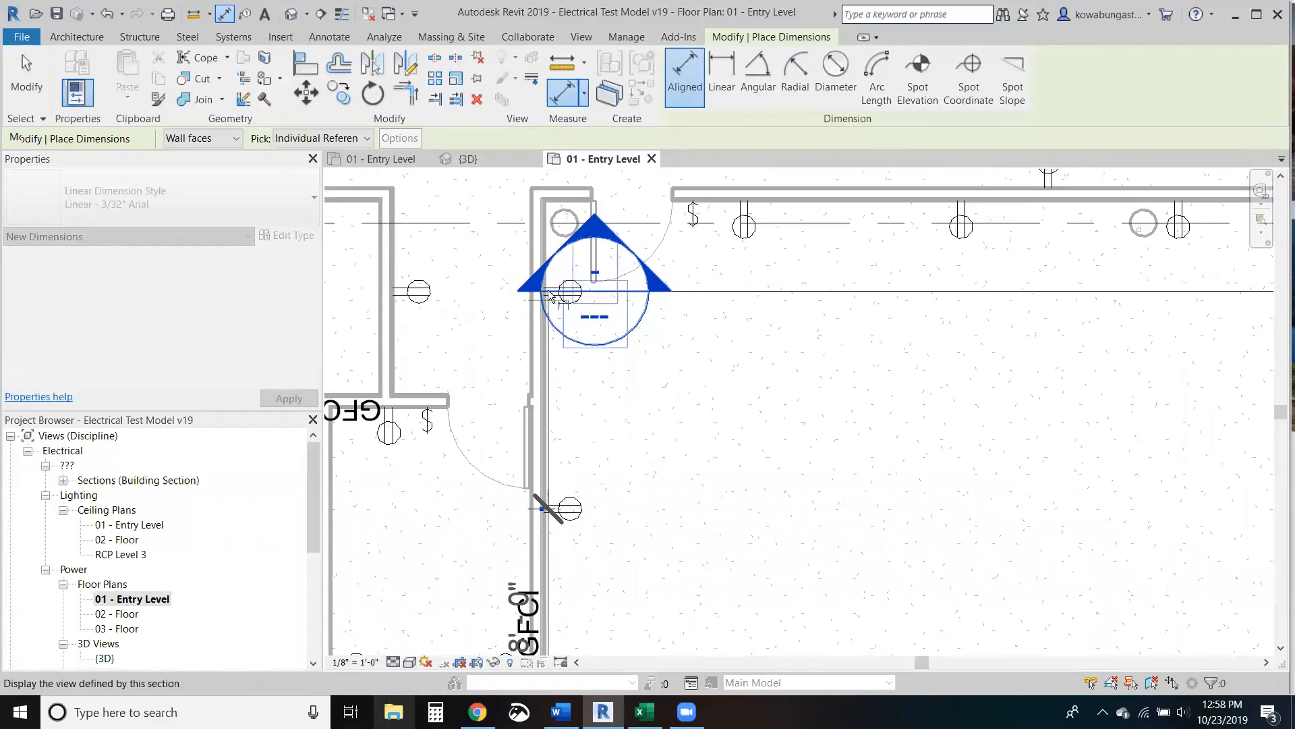
pyautogui.click(803, 478)
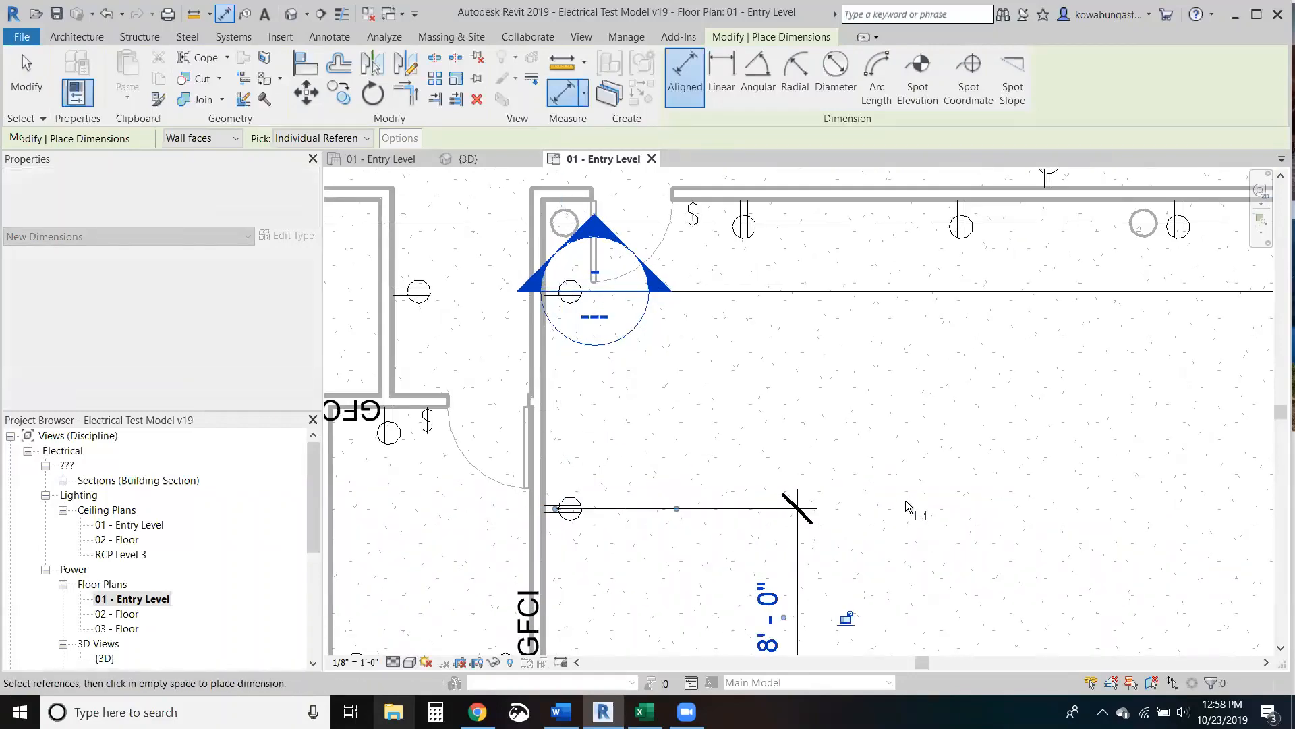
# Step: End dimensioning and move the section line up toward the corridor wall, clear of the room's upper-left receptacle
pyautogui.press('Escape')
pyautogui.click(869, 264)
pyautogui.moveTo(869, 264); pyautogui.dragTo(847, 213)
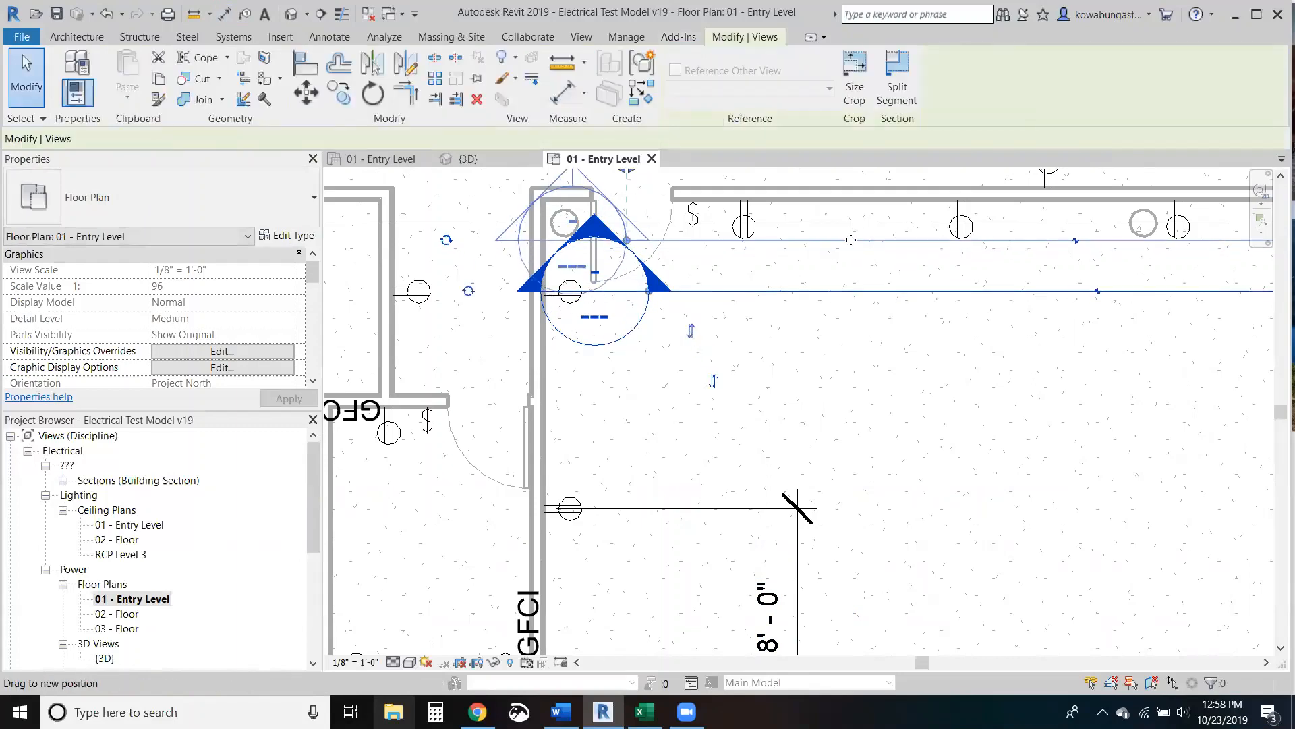
pyautogui.click(653, 357)
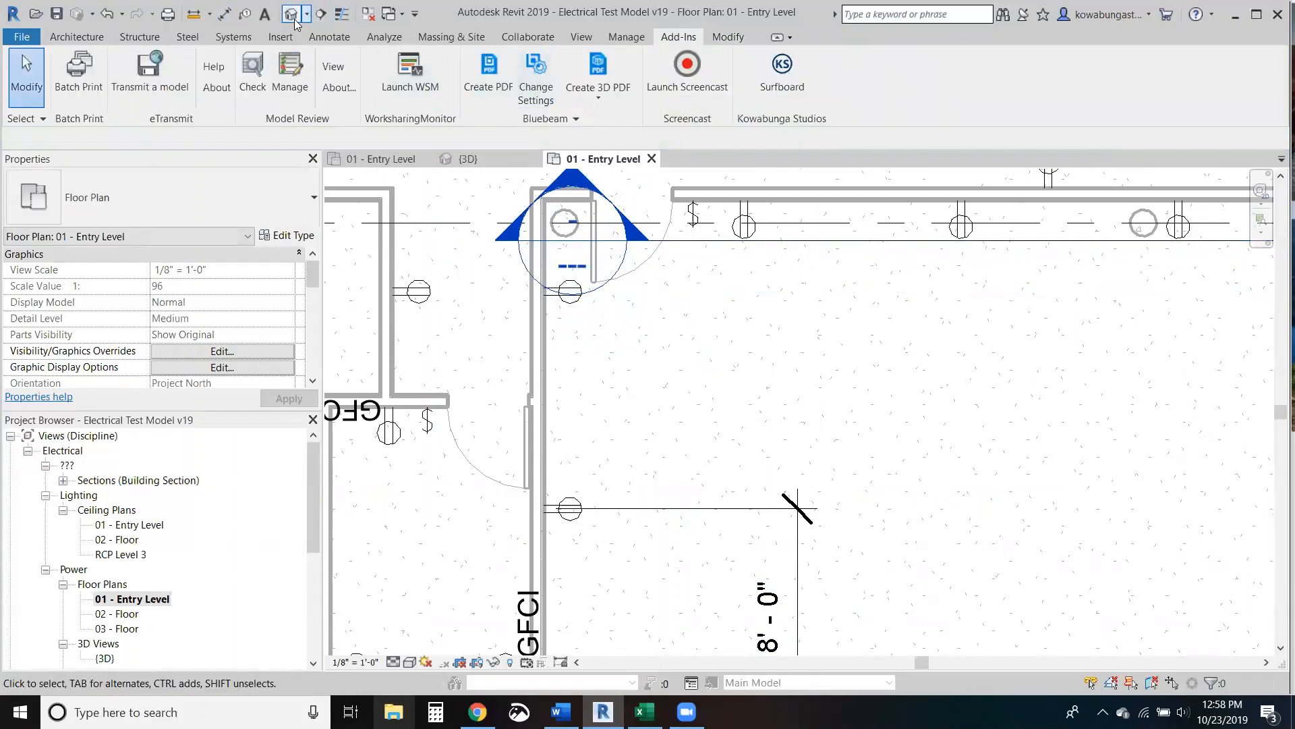
# Step: Dimension the spacing between the two upper receptacles on the instruction room's left-hand wall
pyautogui.click(226, 13)
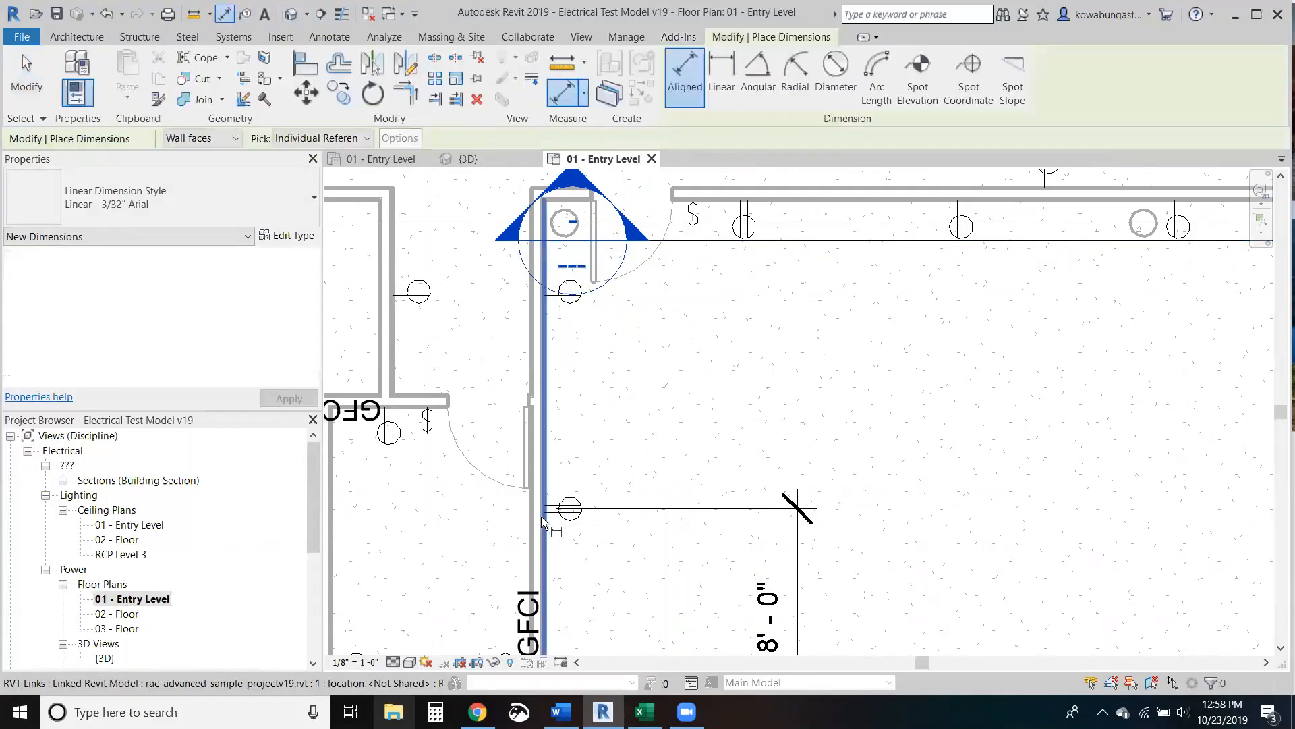
pyautogui.click(543, 293)
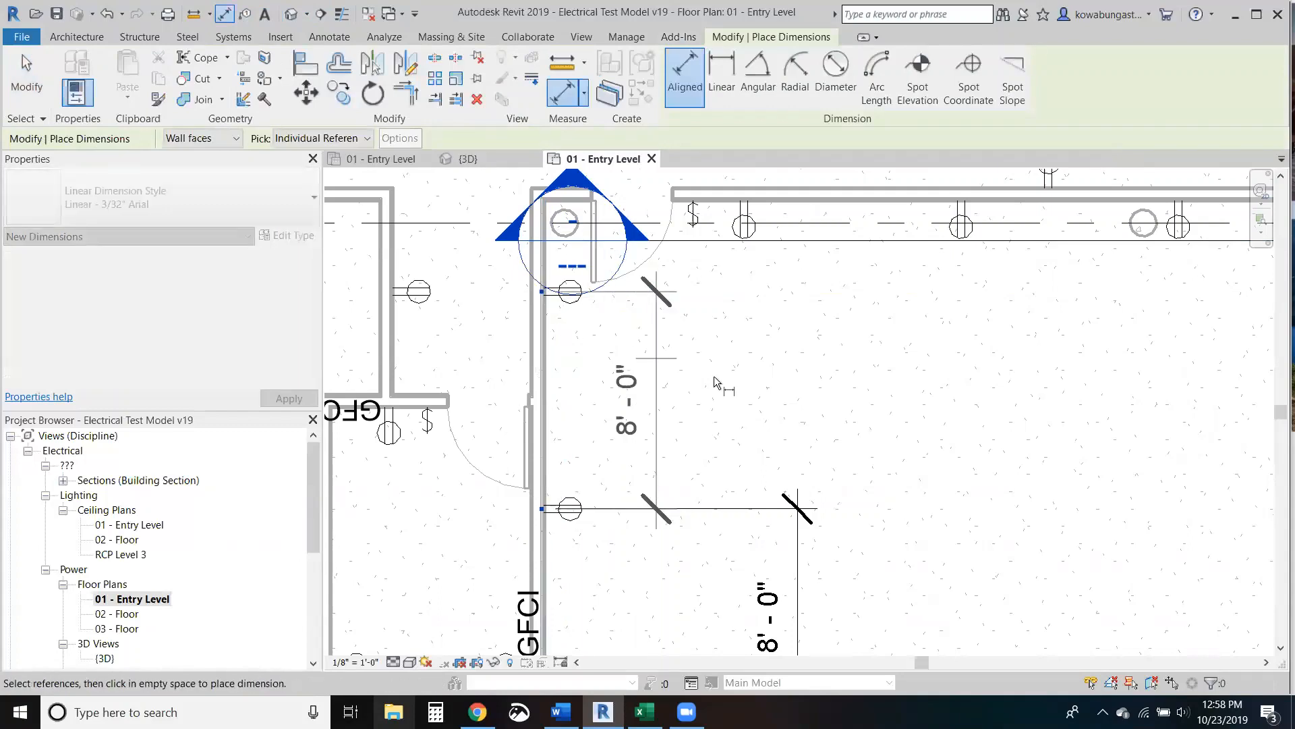
pyautogui.click(804, 419)
# Step: Place an aligned dimension string above the corridor wall through the instruction room's four receptacles along that wall, and end dimensioning
pyautogui.moveTo(832, 303); pyautogui.dragTo(601, 379, button='middle')
pyautogui.scroll(-2, 601, 379)
pyautogui.click(545, 309)
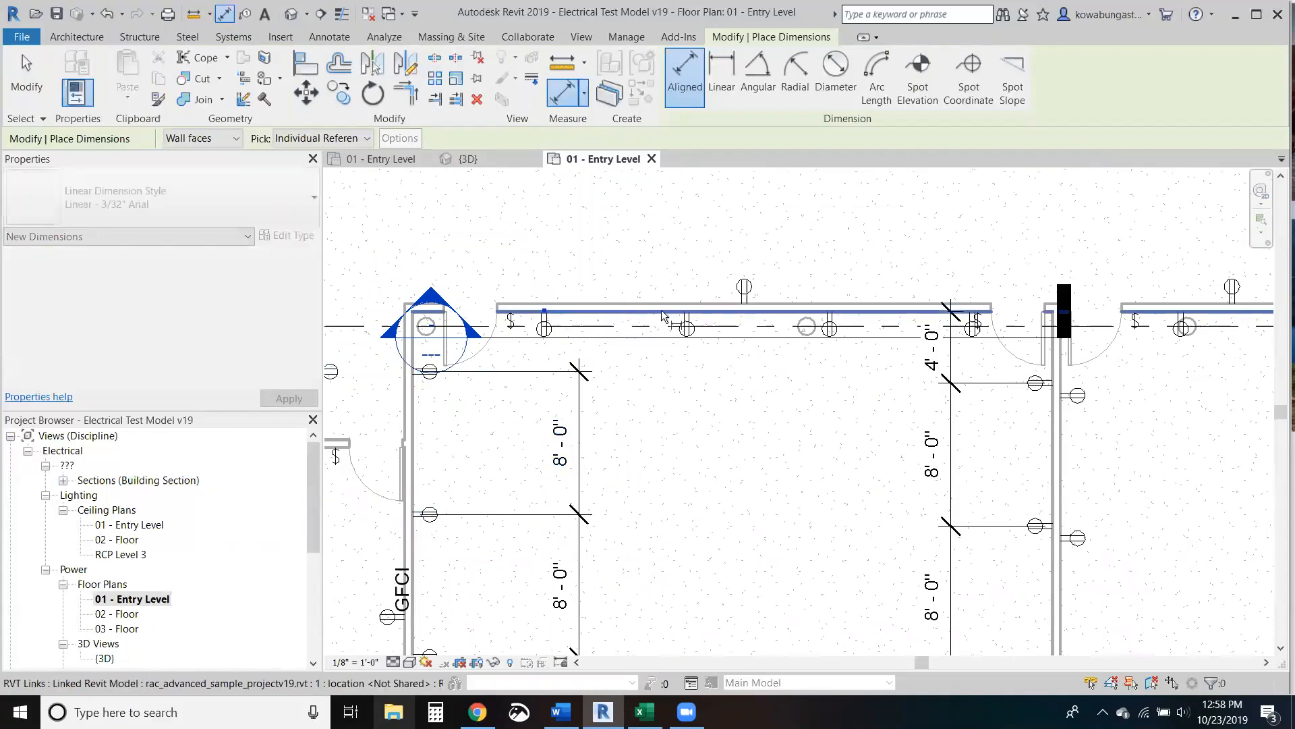
pyautogui.click(687, 311)
pyautogui.click(829, 312)
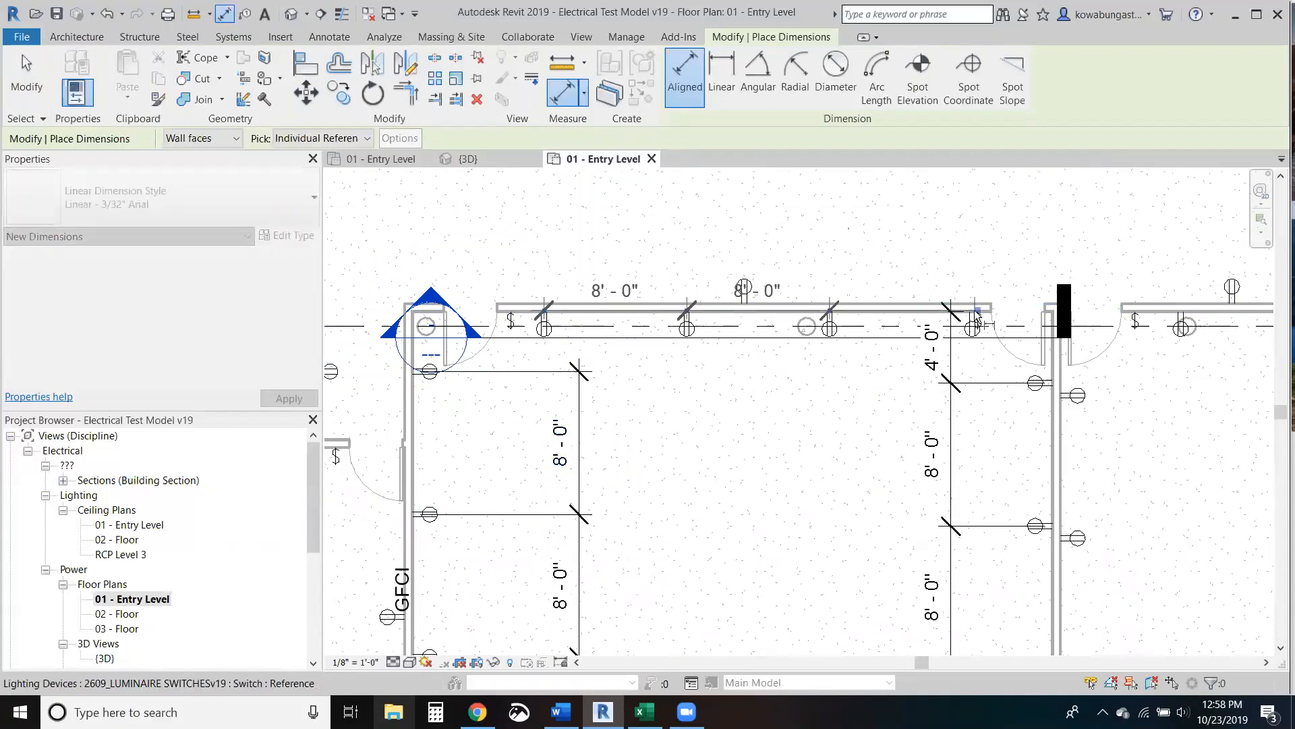
pyautogui.click(972, 322)
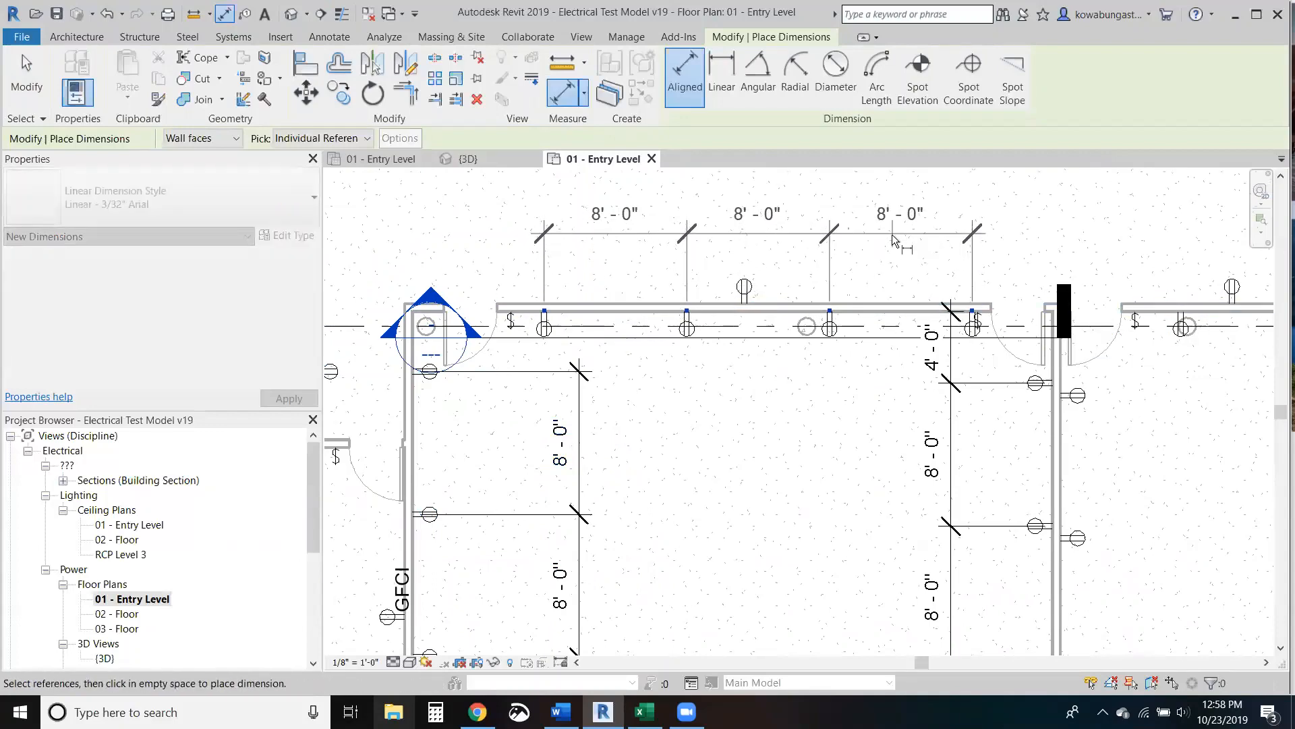
pyautogui.click(892, 233)
pyautogui.scroll(-2, 872, 298)
pyautogui.press('Escape')
# Step: Examine the GFCI receptacles in the restrooms beside the instruction room and the switch placement at the doors
pyautogui.moveTo(866, 482); pyautogui.dragTo(998, 470, button='middle')
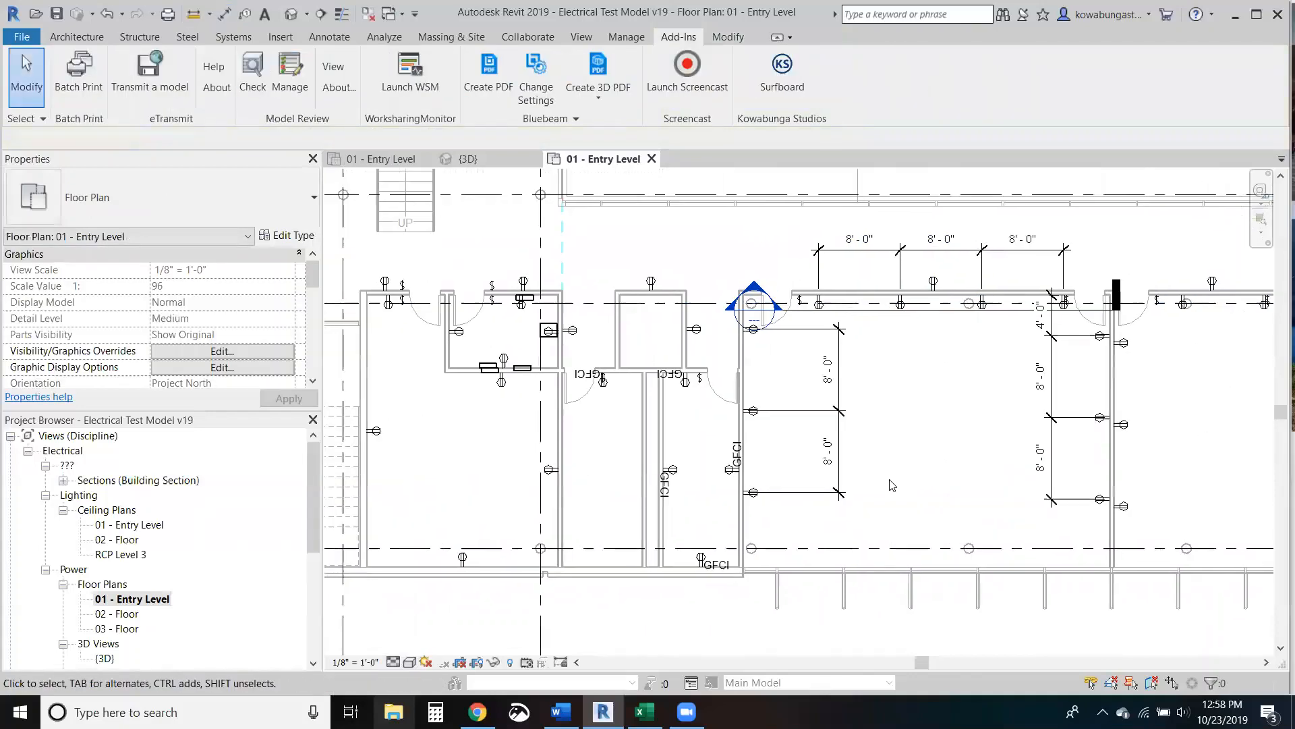
pyautogui.scroll(2, 837, 490)
pyautogui.moveTo(601, 552); pyautogui.dragTo(764, 558, button='middle')
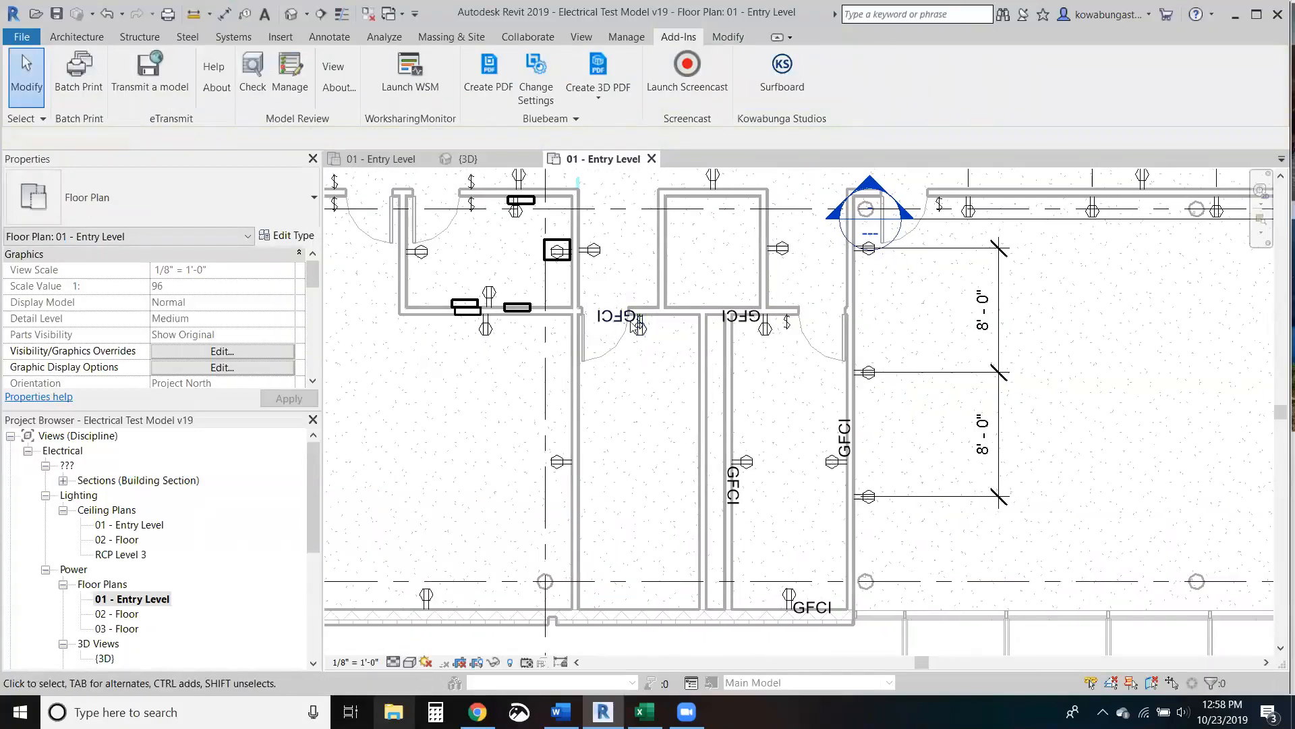
pyautogui.scroll(2, 632, 324)
pyautogui.scroll(-1, 795, 368)
pyautogui.scroll(-2, 1000, 430)
pyautogui.moveTo(1001, 429); pyautogui.dragTo(813, 476, button='middle')
pyautogui.scroll(2, 906, 322)
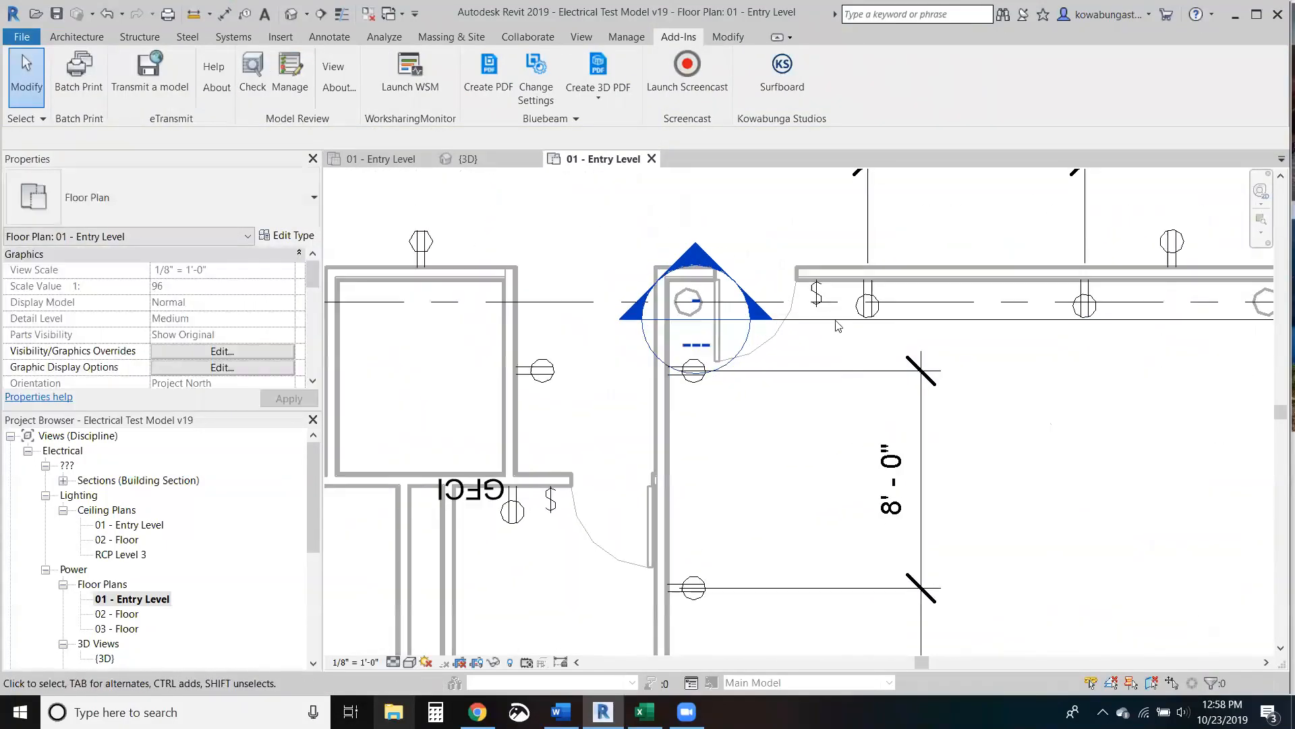
# Step: Inspect the receptacles and door-side switches in the row of rooms along the corridor
pyautogui.moveTo(1154, 368); pyautogui.dragTo(769, 432, button='middle')
pyautogui.moveTo(1164, 409); pyautogui.dragTo(799, 399, button='middle')
pyautogui.moveTo(788, 341); pyautogui.dragTo(497, 364, button='middle')
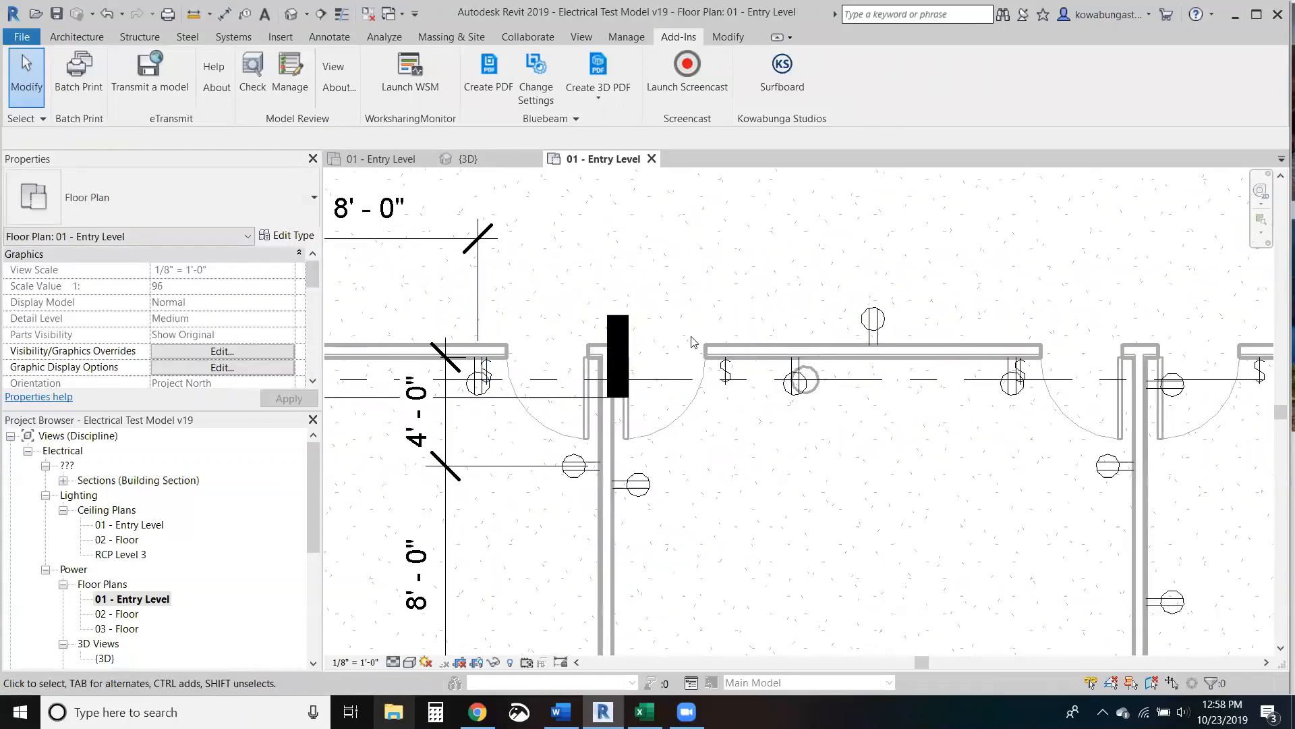
pyautogui.moveTo(980, 403); pyautogui.dragTo(736, 300, button='middle')
pyautogui.scroll(-3, 754, 361)
pyautogui.moveTo(776, 476); pyautogui.dragTo(712, 378, button='middle')
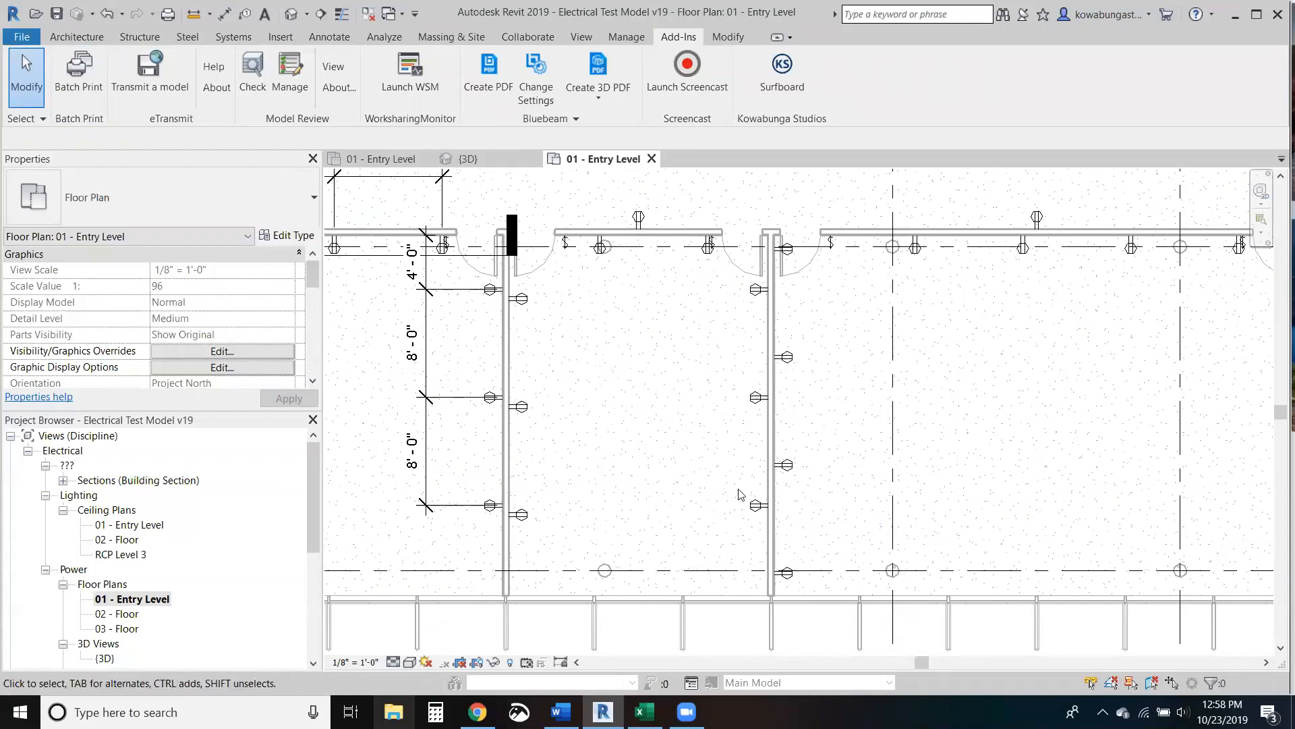
pyautogui.moveTo(828, 413); pyautogui.dragTo(703, 457, button='middle')
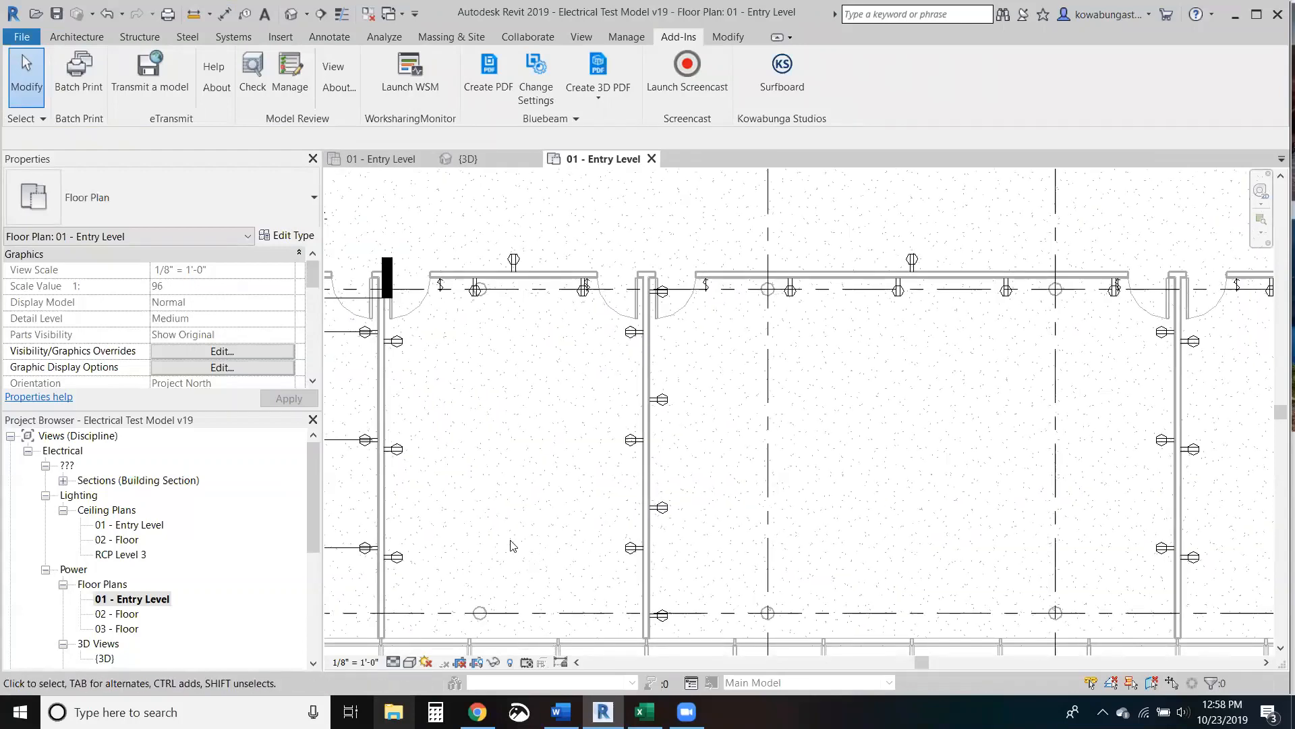
pyautogui.moveTo(891, 408); pyautogui.dragTo(561, 335, button='middle')
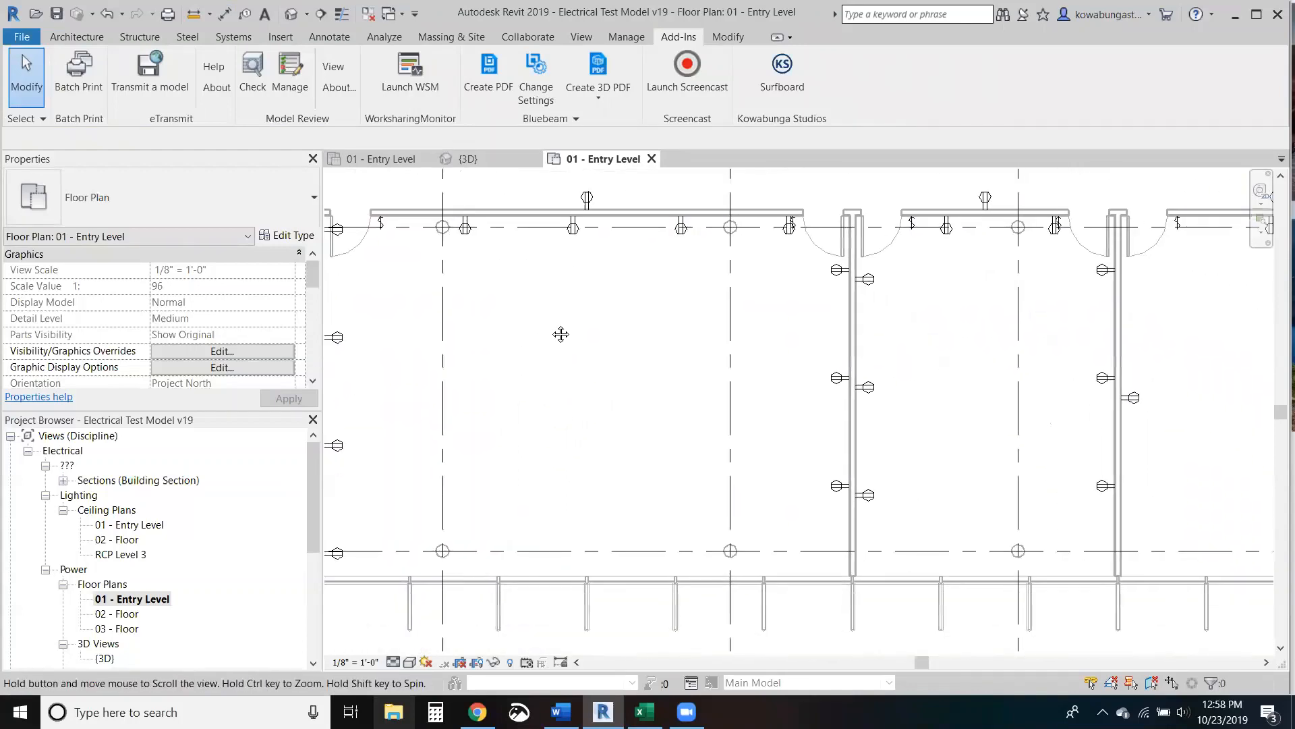
pyautogui.moveTo(570, 402); pyautogui.dragTo(550, 313, button='middle')
pyautogui.moveTo(551, 434); pyautogui.dragTo(784, 459, button='middle')
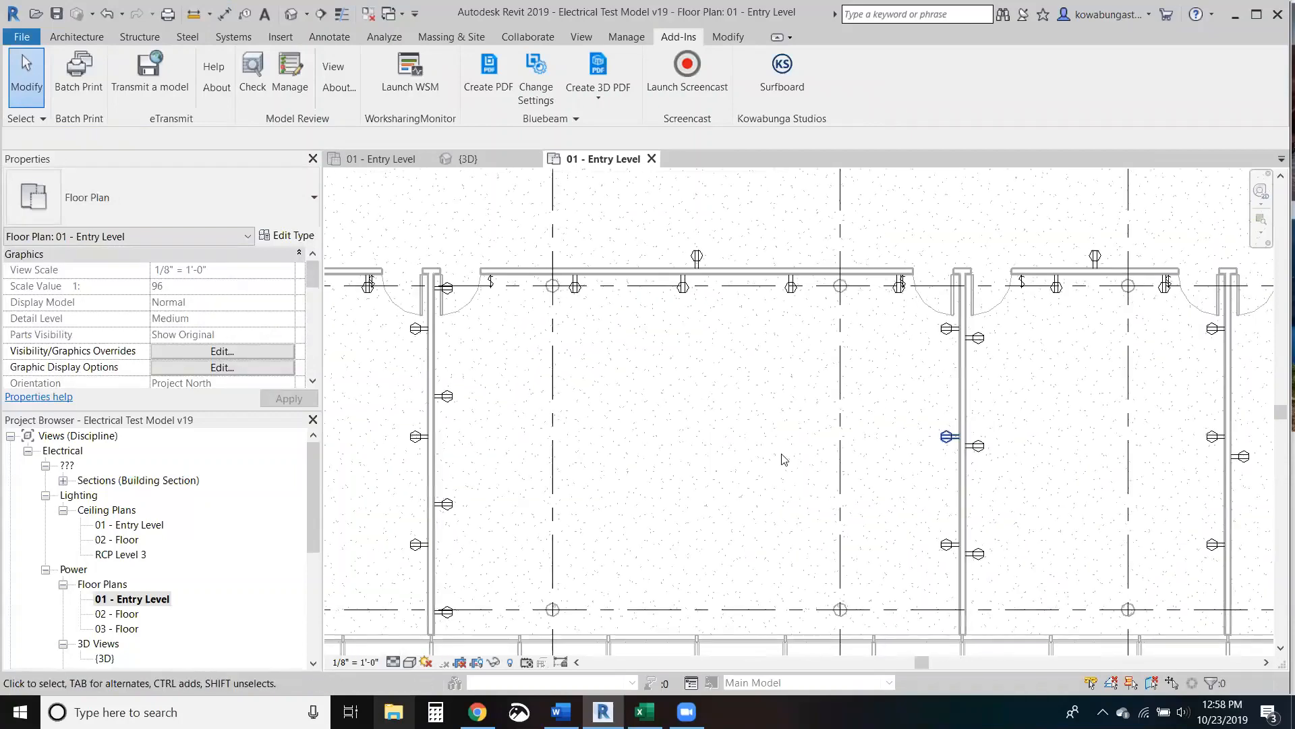
pyautogui.moveTo(891, 458); pyautogui.dragTo(1254, 473, button='middle')
pyautogui.scroll(-2, 773, 460)
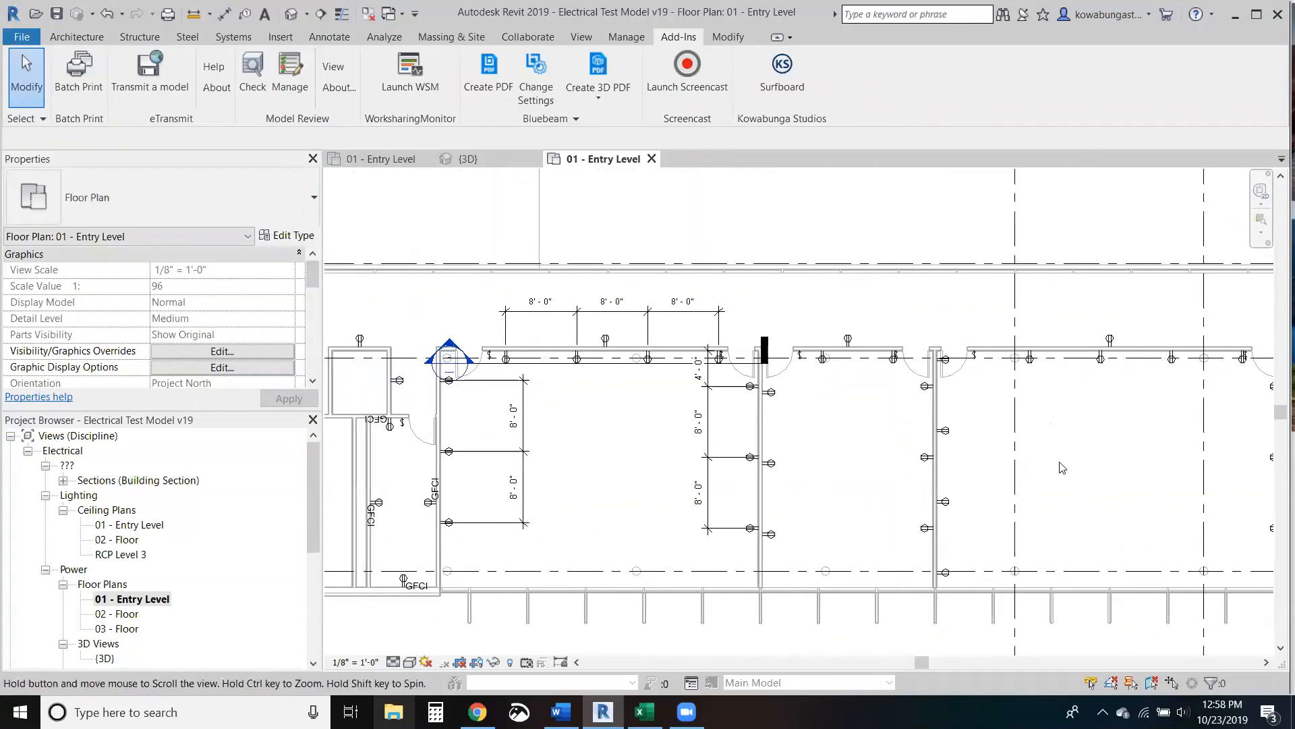
# Step: Inspect the receptacle placement around the dining area with the round tables, including its solid and glazed walls
pyautogui.moveTo(675, 422); pyautogui.dragTo(1079, 462, button='middle')
pyautogui.scroll(-2, 610, 432)
pyautogui.moveTo(521, 338); pyautogui.dragTo(633, 618, button='middle')
pyautogui.moveTo(651, 405); pyautogui.dragTo(633, 613, button='middle')
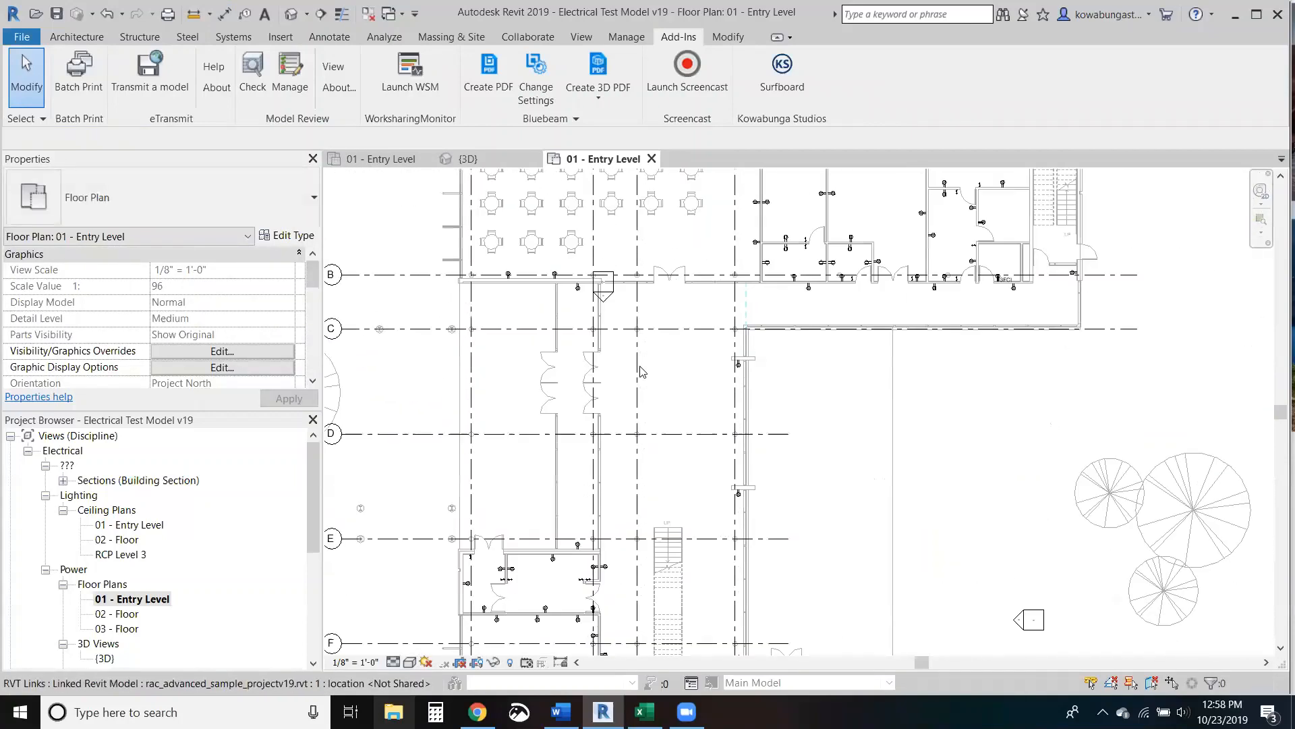
pyautogui.moveTo(641, 370); pyautogui.dragTo(642, 520, button='middle')
pyautogui.scroll(4, 624, 382)
pyautogui.moveTo(424, 522); pyautogui.dragTo(577, 503, button='middle')
pyautogui.moveTo(983, 398); pyautogui.dragTo(917, 444, button='middle')
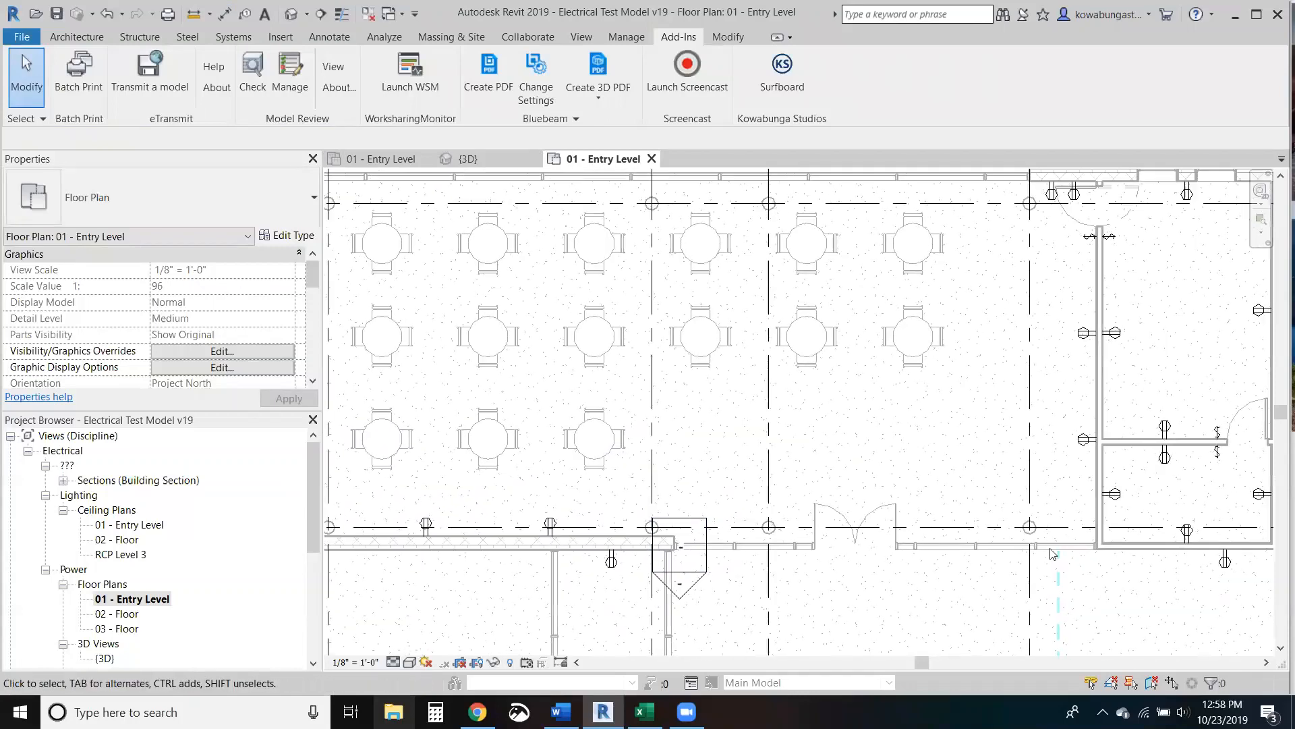
pyautogui.moveTo(485, 491); pyautogui.dragTo(563, 497, button='middle')
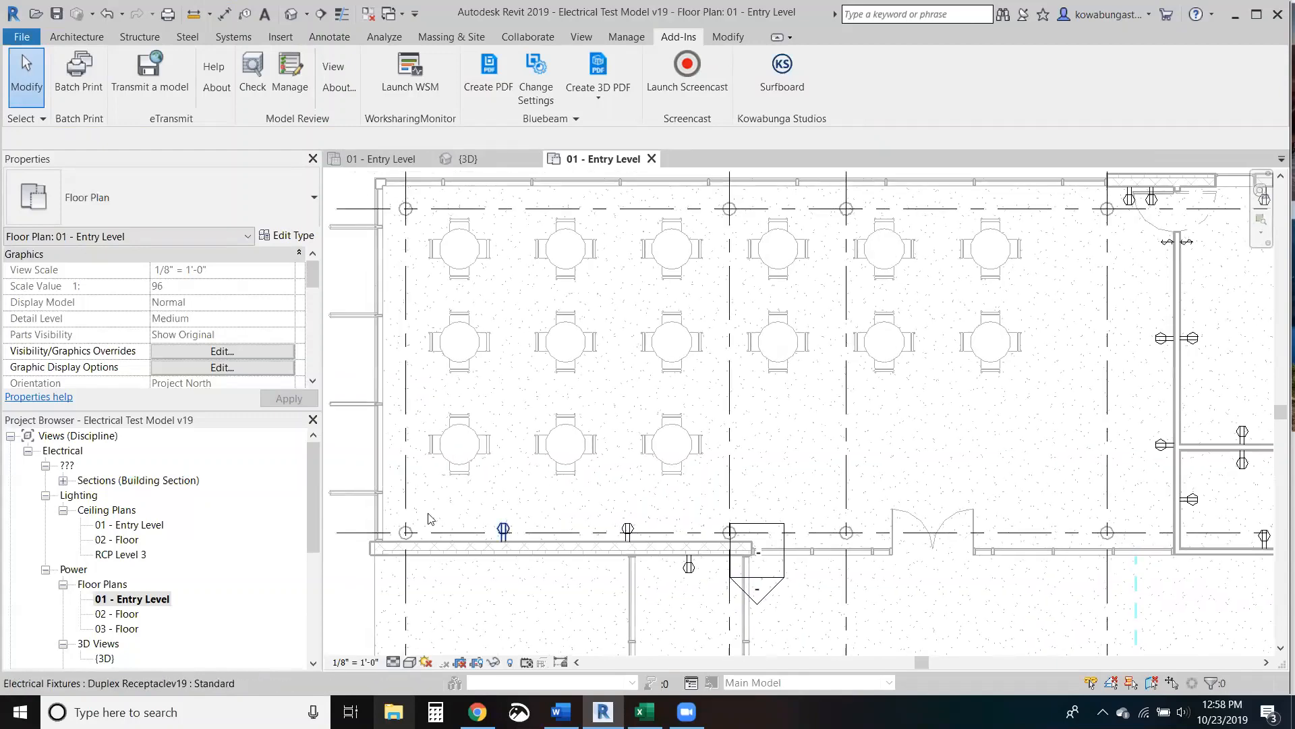
pyautogui.moveTo(847, 451); pyautogui.dragTo(613, 504, button='middle')
pyautogui.moveTo(934, 363); pyautogui.dragTo(788, 364, button='middle')
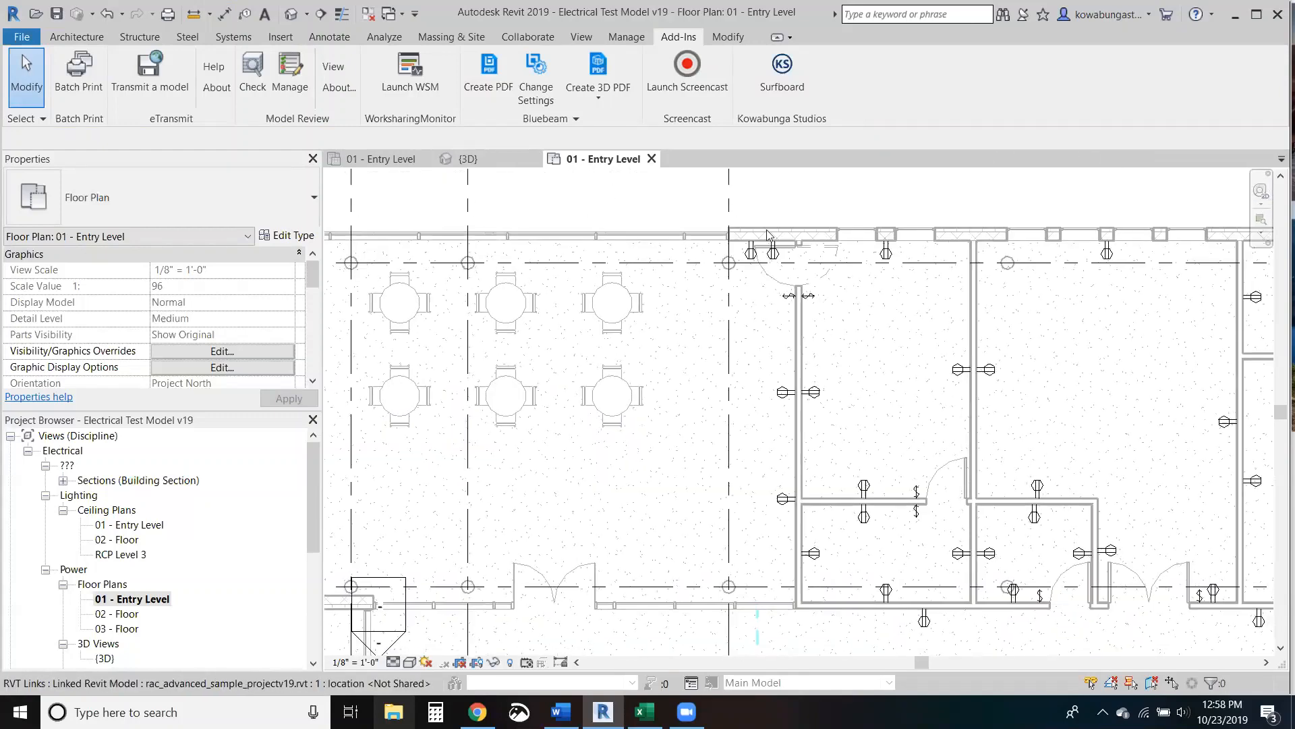
pyautogui.moveTo(864, 427); pyautogui.dragTo(758, 413, button='middle')
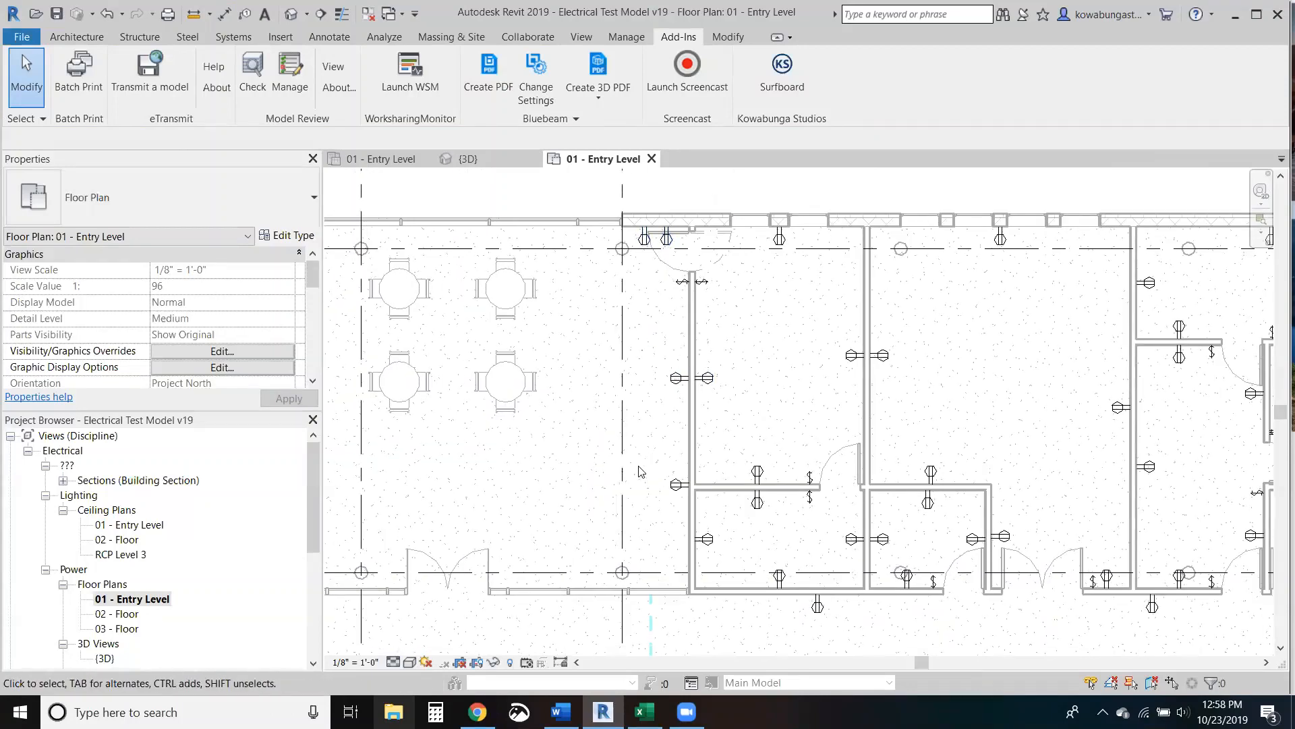
# Step: Examine the receptacles and switches in the small rooms near the stair and in the rooms around grid lines E to G
pyautogui.scroll(-1, 676, 480)
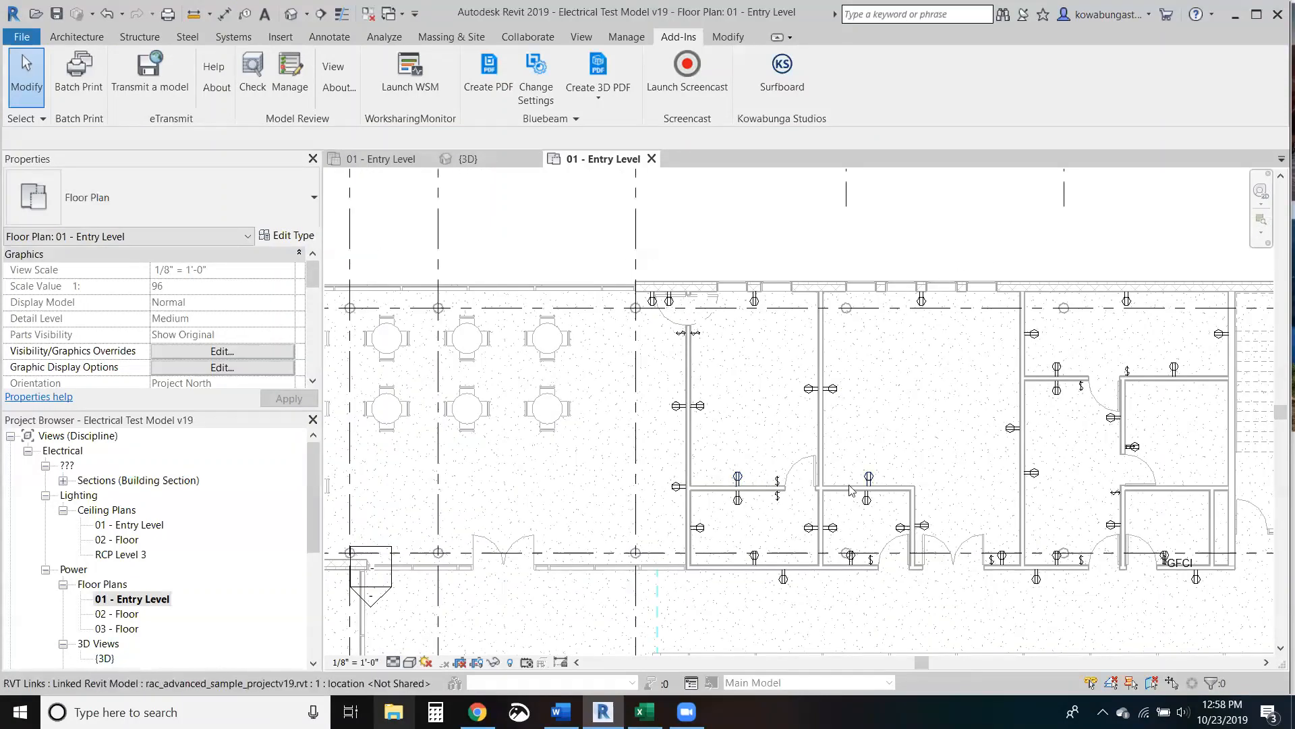
pyautogui.moveTo(1024, 526); pyautogui.dragTo(748, 409, button='middle')
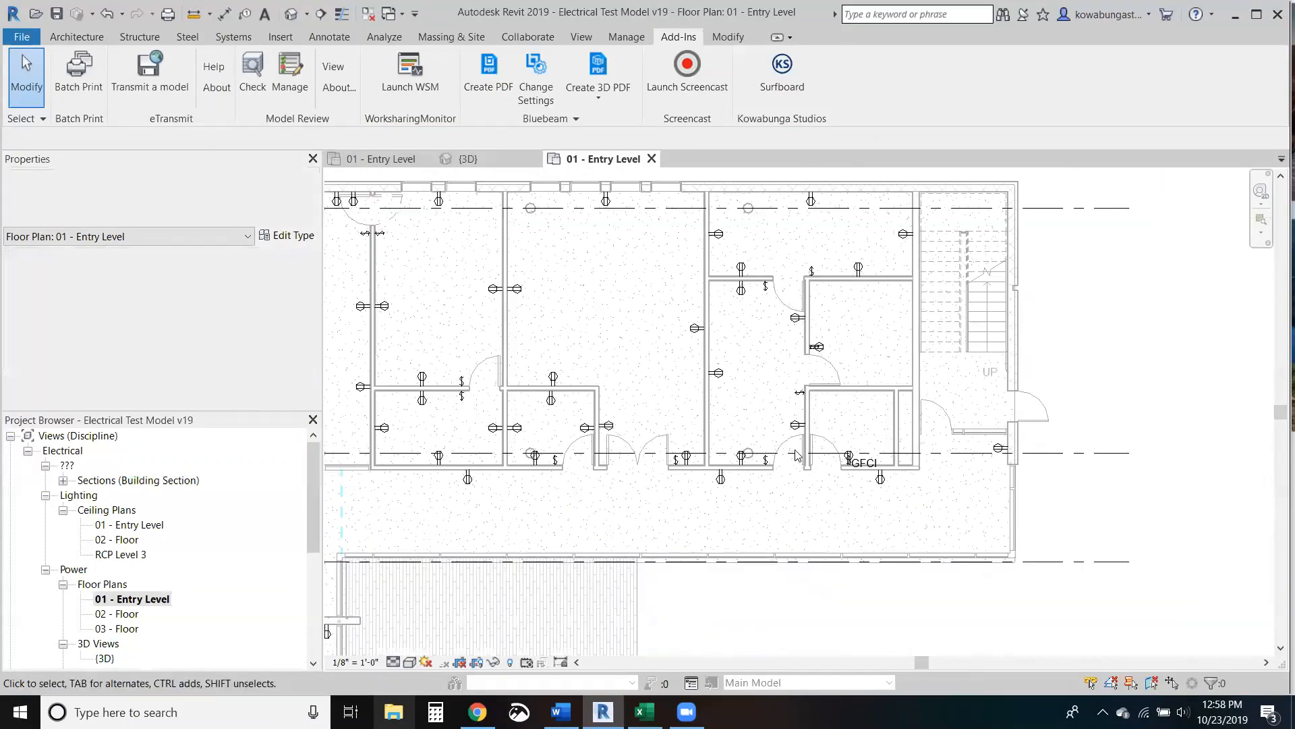
pyautogui.scroll(2, 914, 396)
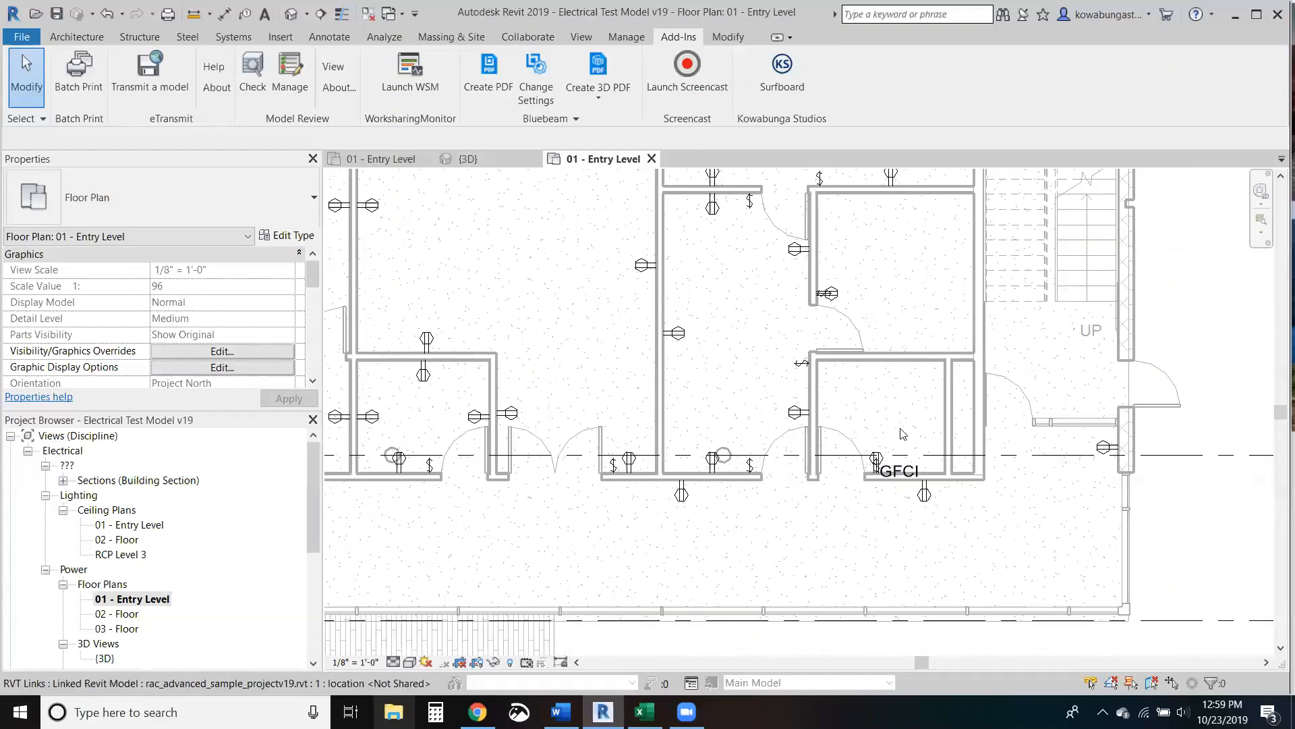
pyautogui.scroll(-2, 889, 456)
pyautogui.moveTo(665, 584); pyautogui.dragTo(1165, 317, button='middle')
pyautogui.moveTo(954, 572); pyautogui.dragTo(918, 303, button='middle')
pyautogui.moveTo(897, 404); pyautogui.dragTo(665, 465, button='middle')
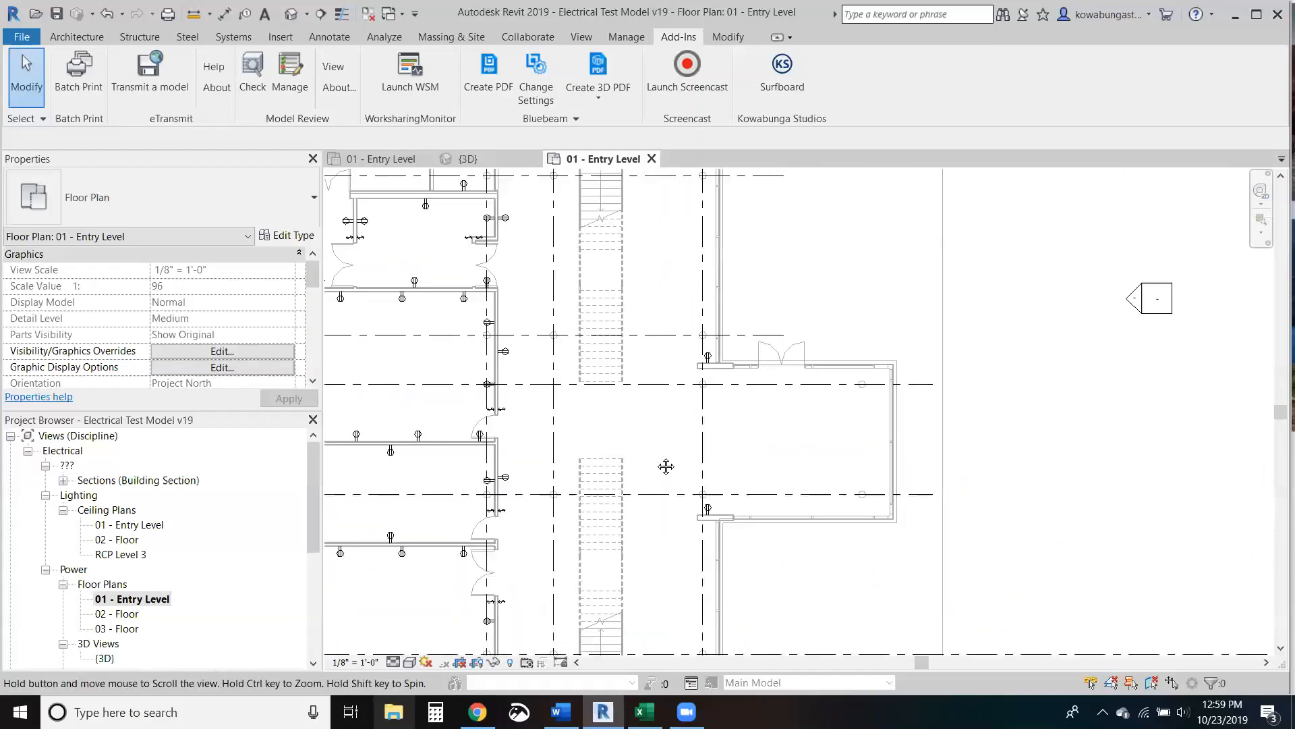
pyautogui.moveTo(560, 378); pyautogui.dragTo(777, 524, button='middle')
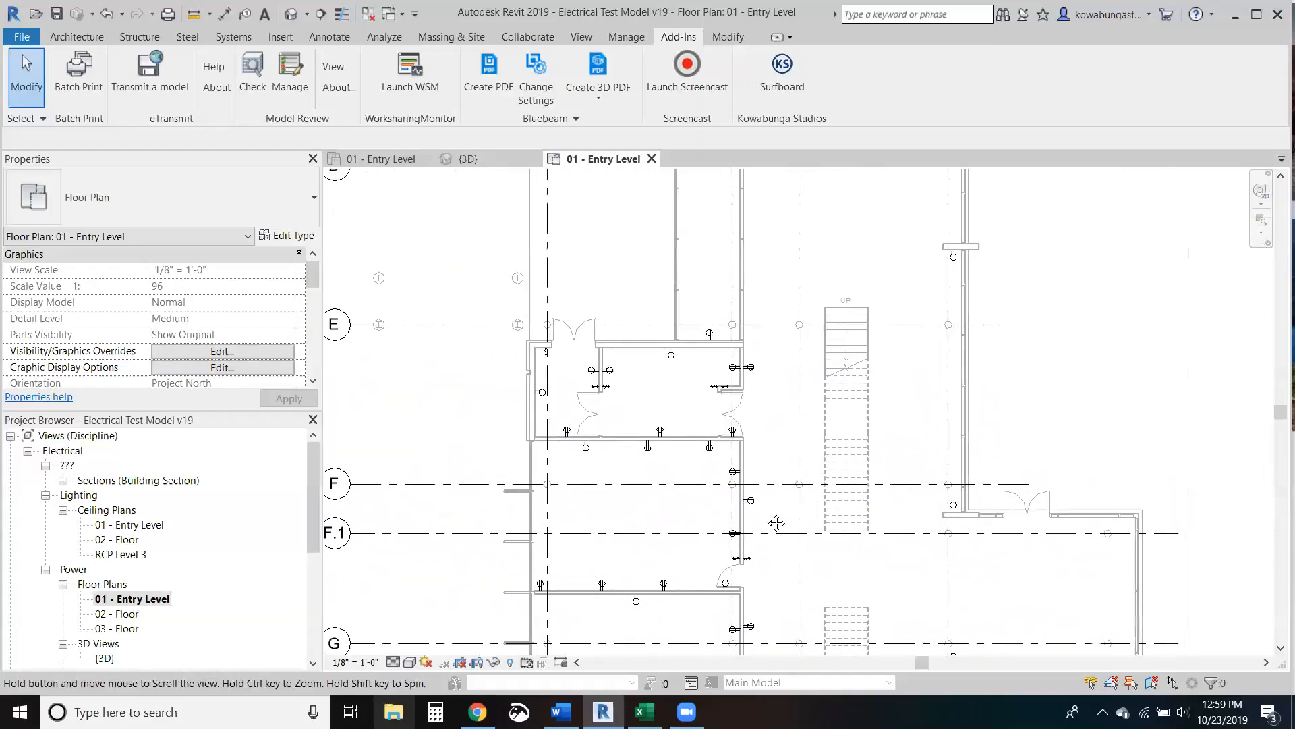
pyautogui.scroll(-1, 696, 433)
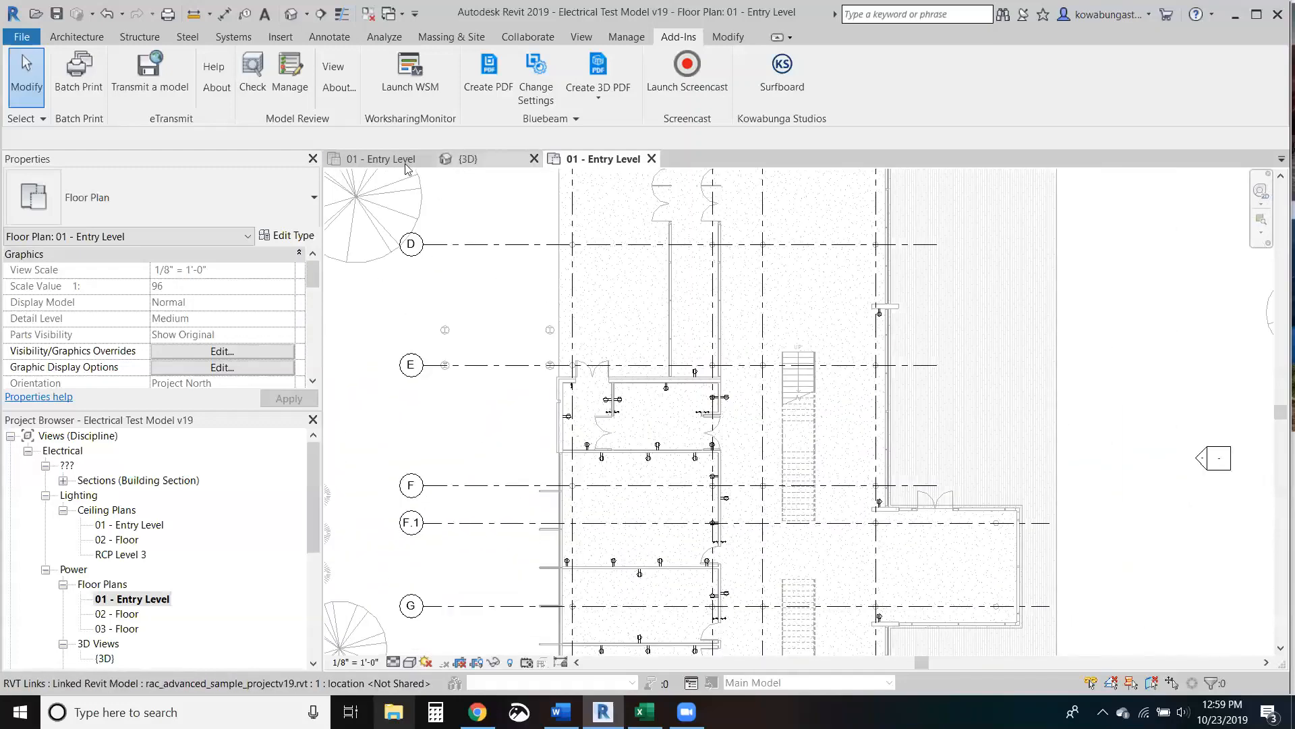
# Step: Switch to the 01 - Entry Level ceiling plan and examine the light fixture layout from the dining area to the restrooms and instruction rooms
pyautogui.click(371, 157)
pyautogui.moveTo(892, 341); pyautogui.dragTo(682, 307, button='middle')
pyautogui.moveTo(738, 345); pyautogui.dragTo(812, 522, button='middle')
pyautogui.moveTo(792, 364); pyautogui.dragTo(805, 425, button='middle')
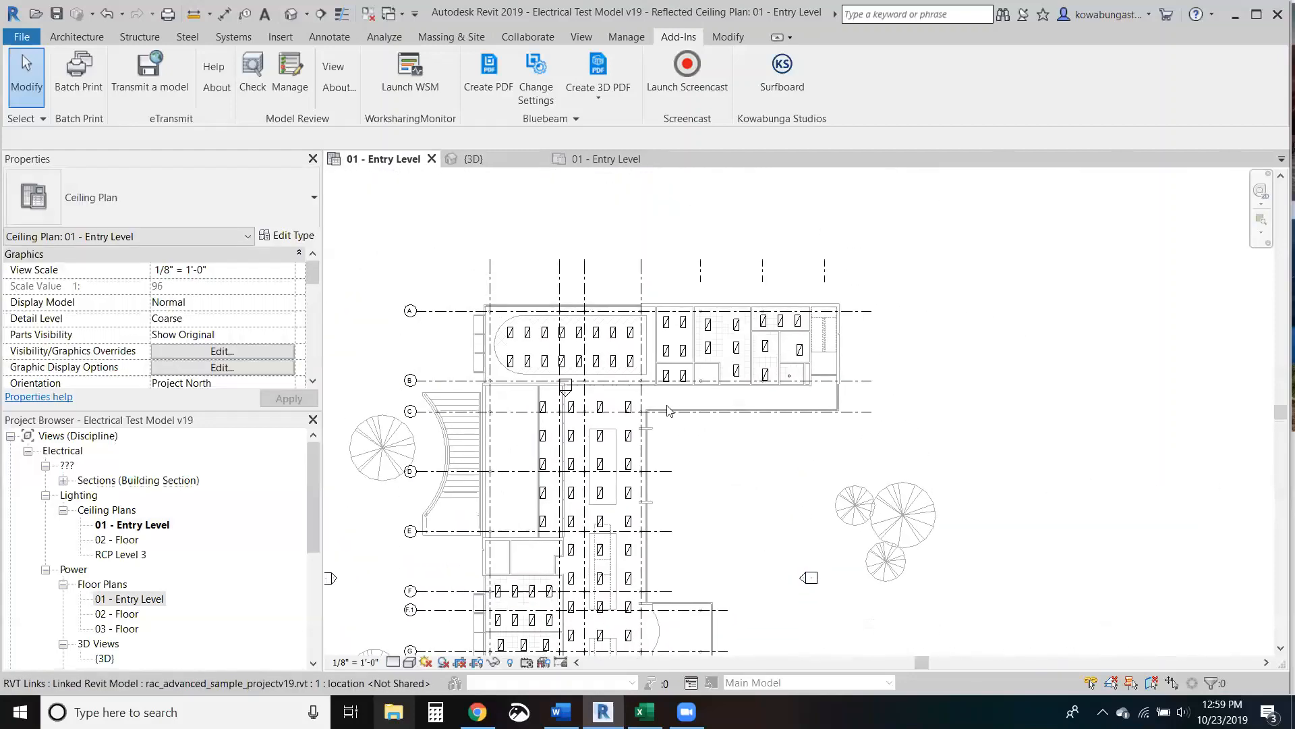
pyautogui.scroll(2, 658, 404)
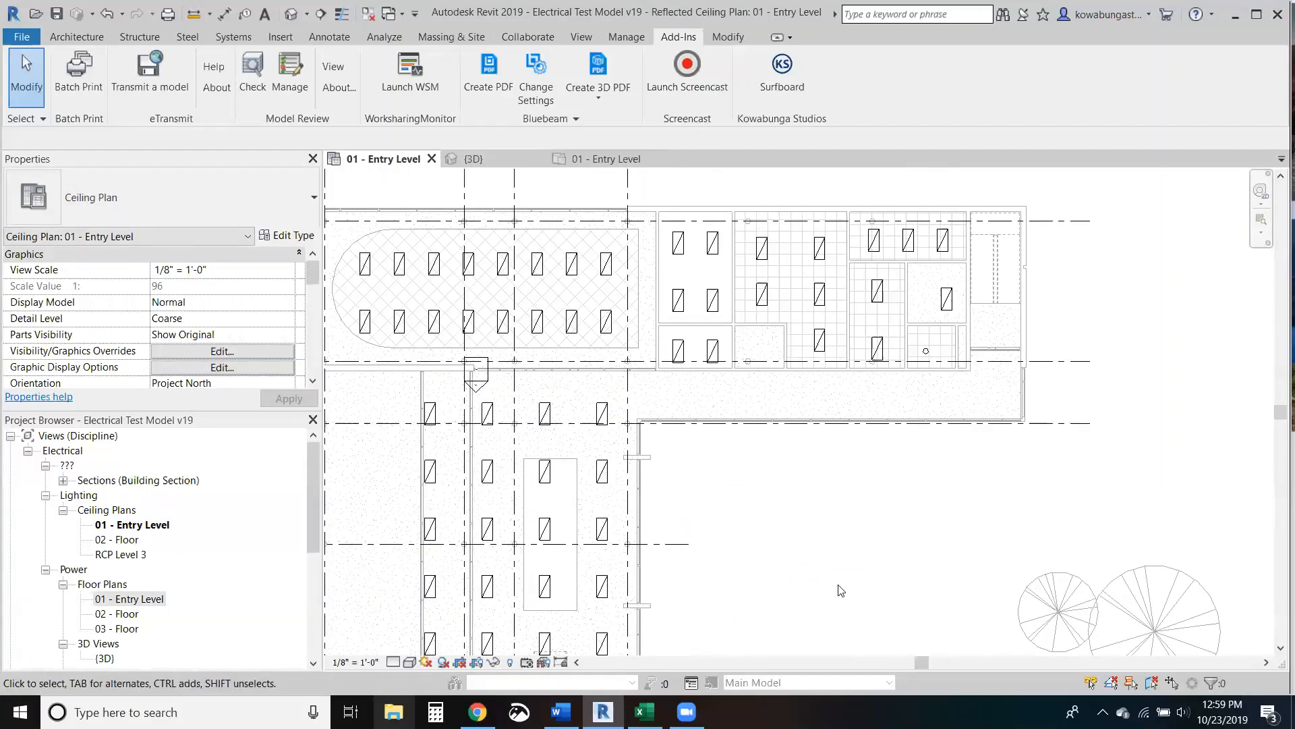
pyautogui.moveTo(899, 562); pyautogui.dragTo(750, 142, button='middle')
pyautogui.moveTo(807, 568); pyautogui.dragTo(763, 223, button='middle')
pyautogui.scroll(2, 578, 395)
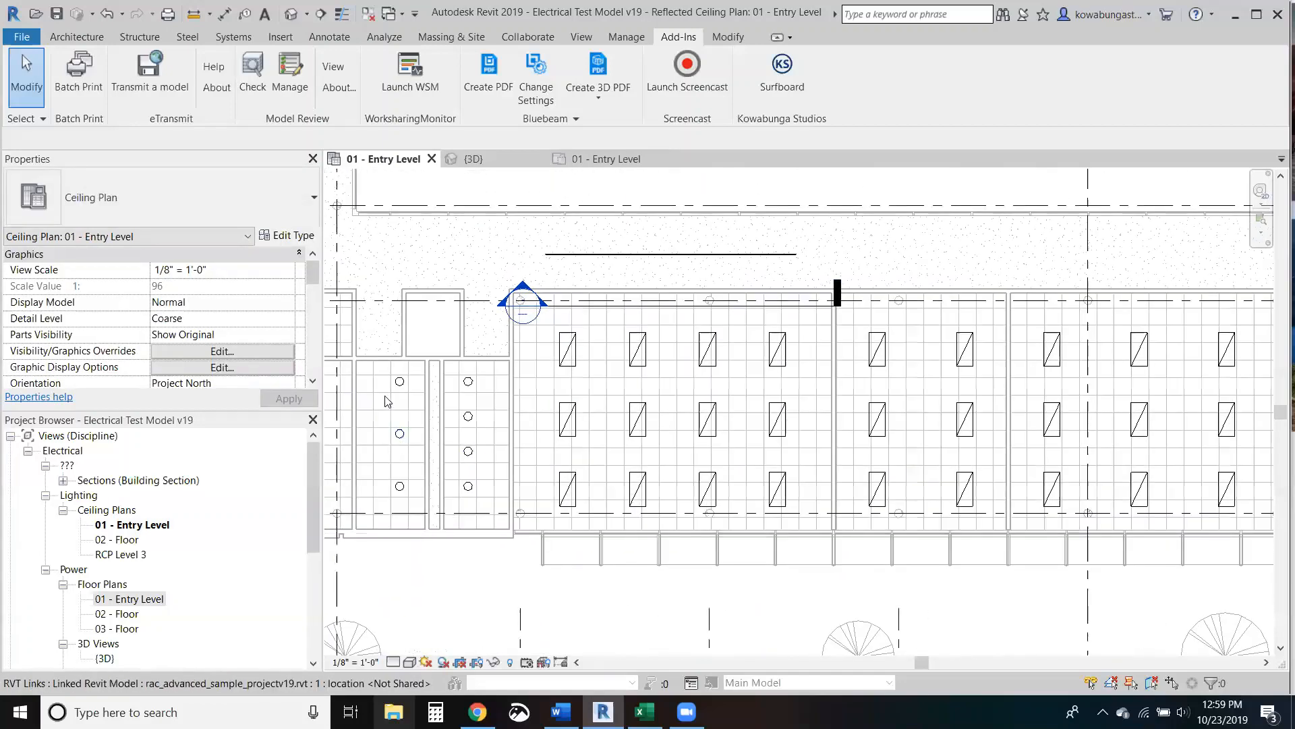
pyautogui.moveTo(634, 505); pyautogui.dragTo(538, 506, button='middle')
pyautogui.scroll(3, 538, 506)
pyautogui.moveTo(487, 403); pyautogui.dragTo(567, 452, button='middle')
pyautogui.scroll(-2, 533, 440)
# Step: Align the instruction room's twelve recessed troffers with the ceiling grid, then shift them together one tile to the right
pyautogui.moveTo(487, 258)
pyautogui.mouseDown()
pyautogui.moveTo(648, 539)
pyautogui.moveTo(773, 553)
pyautogui.mouseUp()
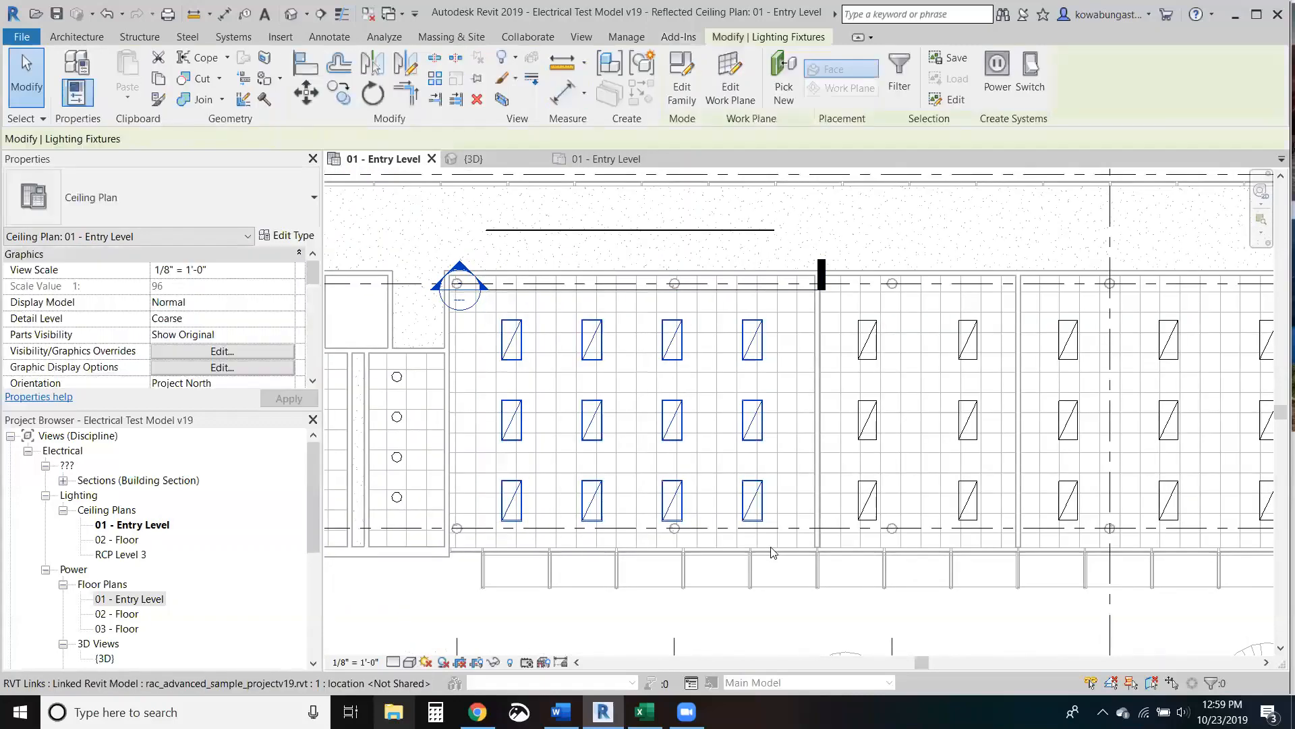
pyautogui.scroll(4, 583, 413)
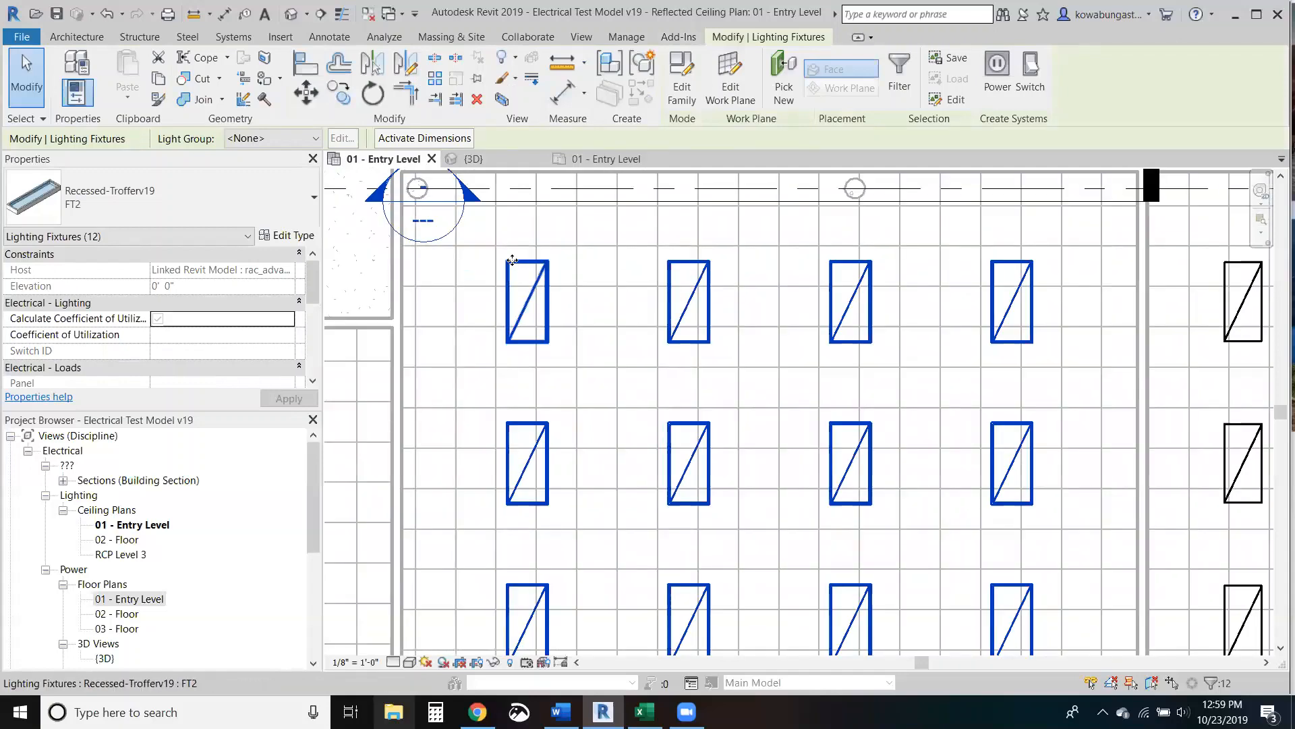
pyautogui.moveTo(506, 253); pyautogui.dragTo(495, 239)
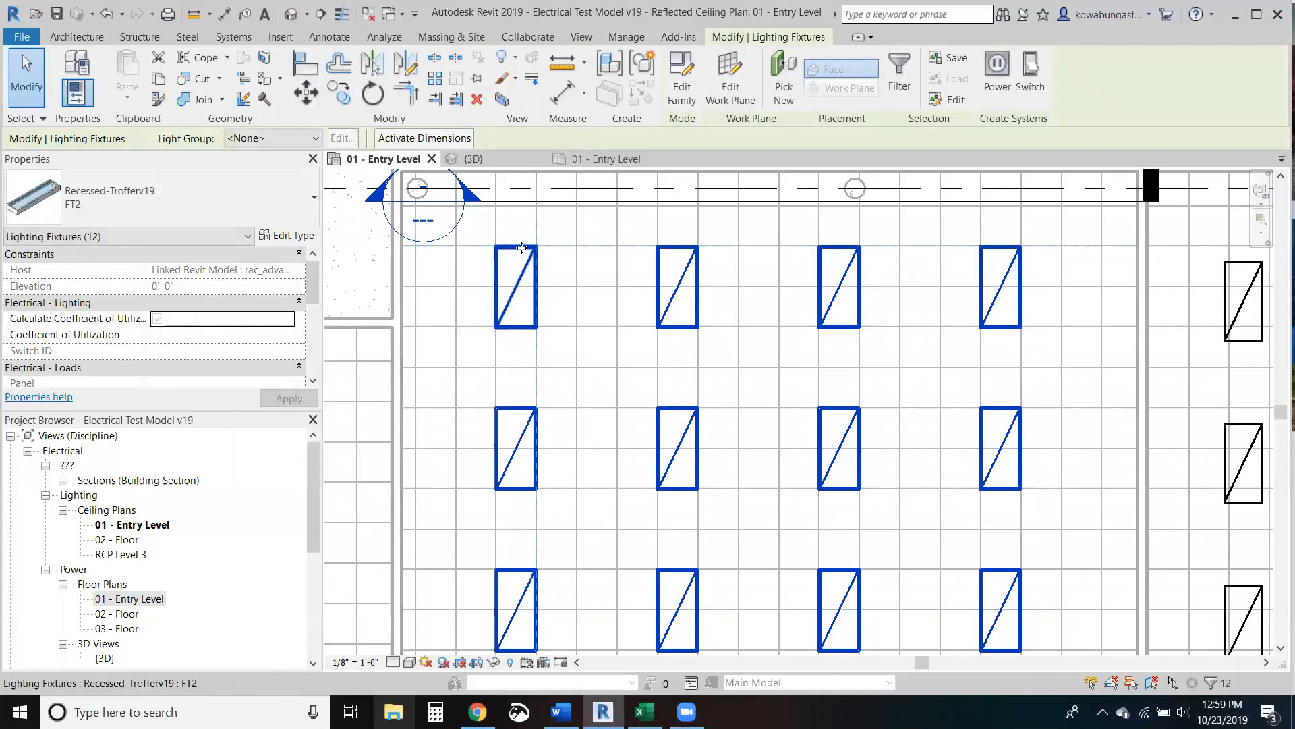
pyautogui.moveTo(524, 246); pyautogui.dragTo(564, 243)
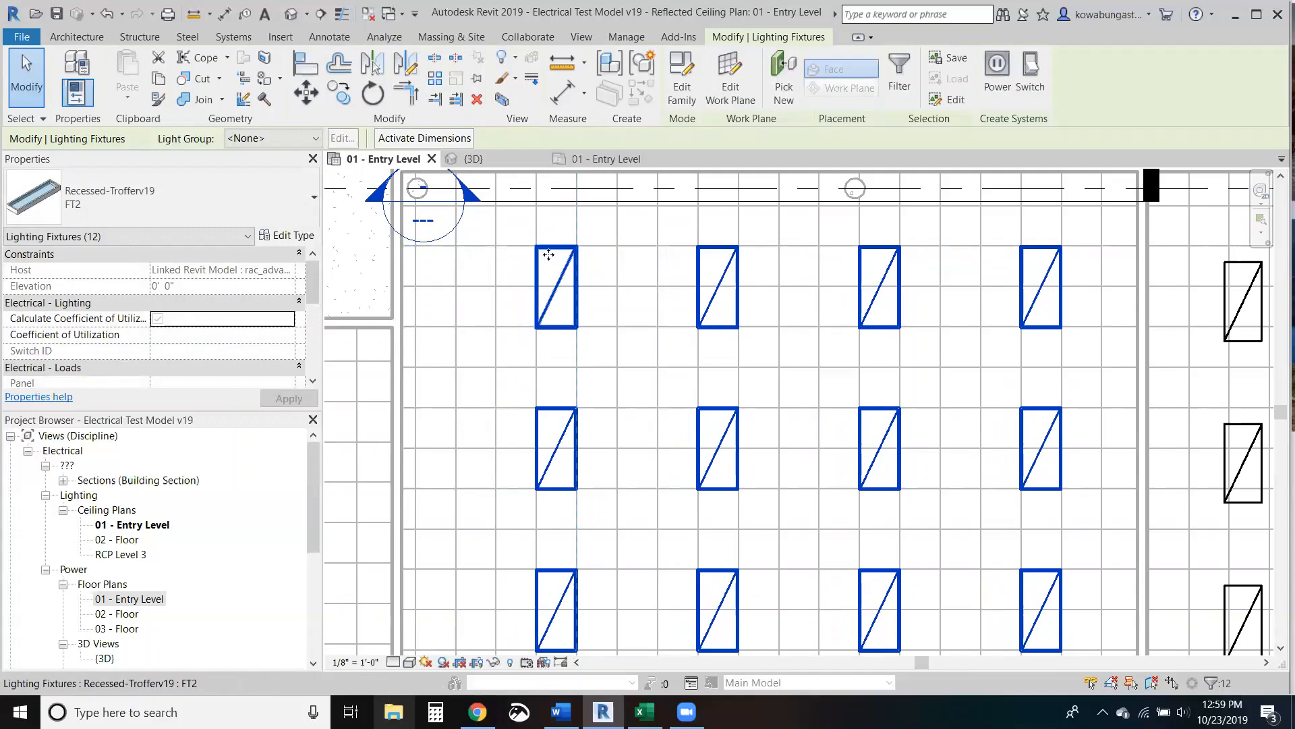
pyautogui.scroll(-4, 540, 263)
pyautogui.press('Escape')
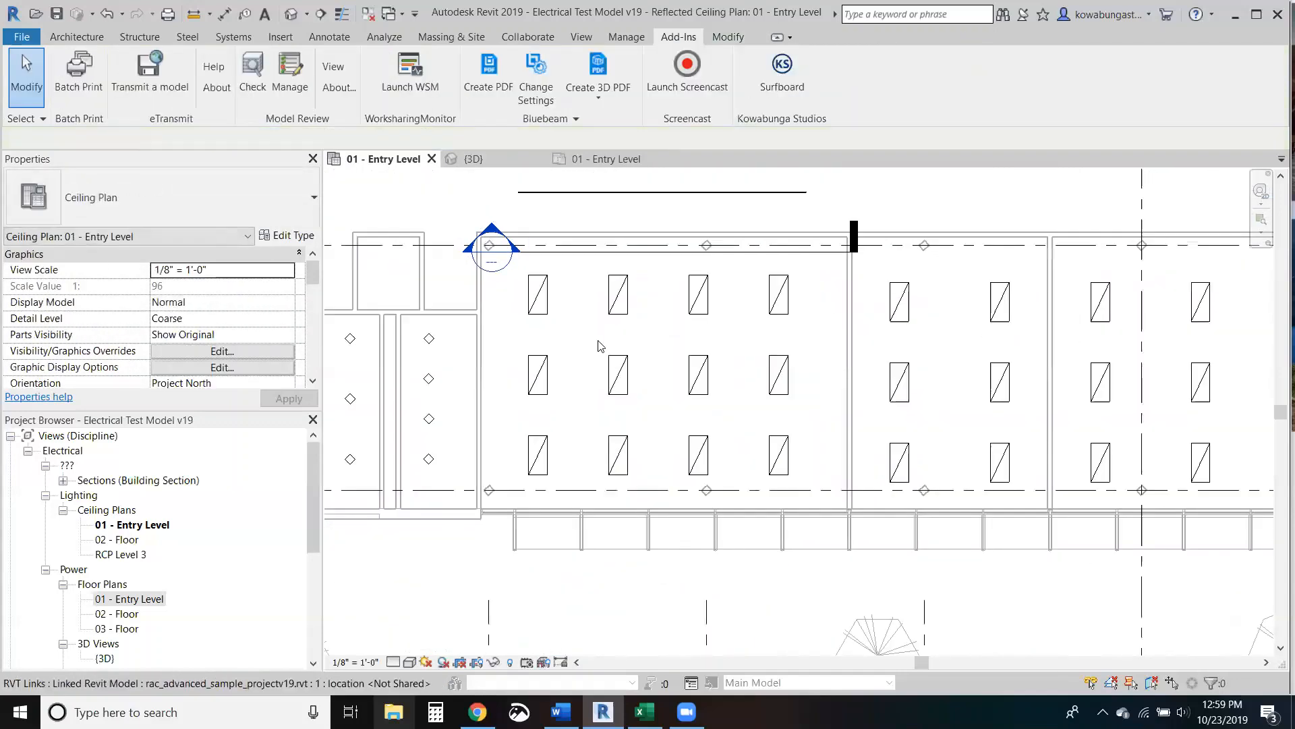
# Step: Move the six recessed troffers in the room crossed by grid line 9 up and left onto the ceiling grid
pyautogui.scroll(-2, 597, 341)
pyautogui.moveTo(807, 385); pyautogui.dragTo(648, 358, button='middle')
pyautogui.moveTo(914, 405); pyautogui.dragTo(778, 429, button='middle')
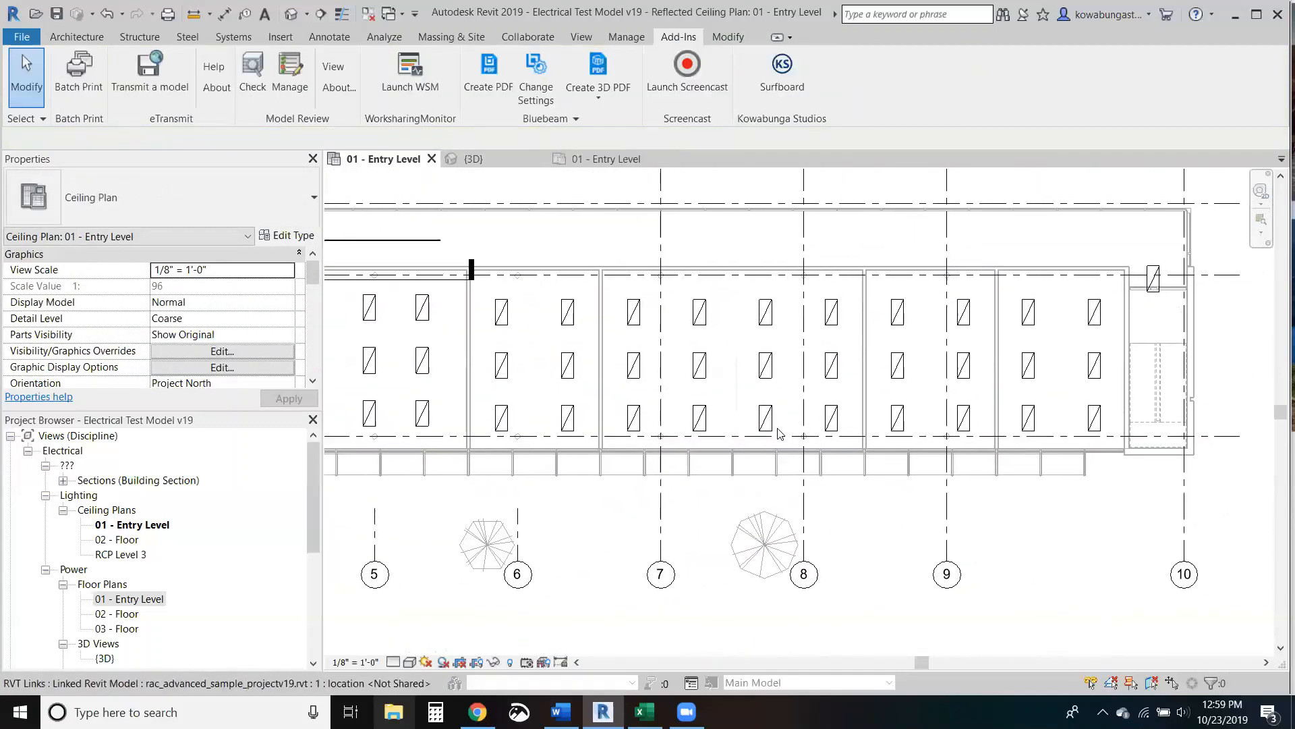
pyautogui.scroll(5, 778, 432)
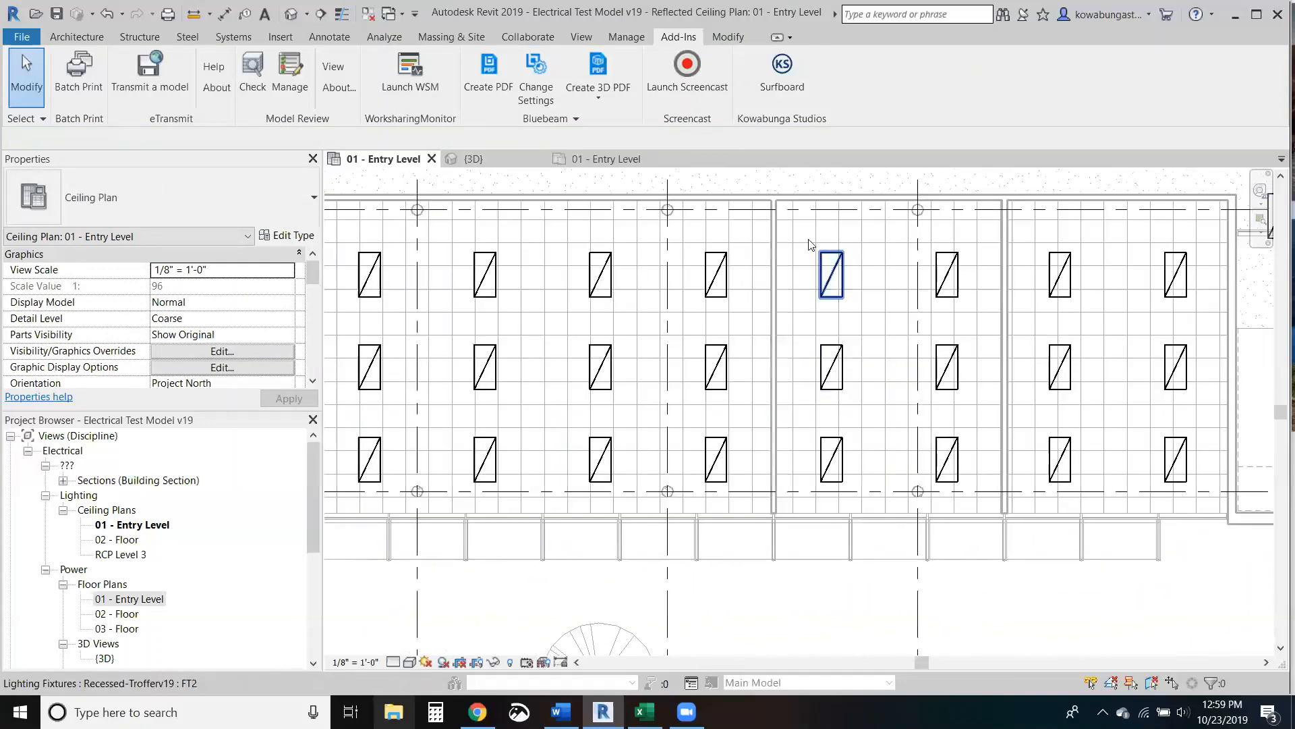
pyautogui.moveTo(799, 234); pyautogui.dragTo(991, 539)
pyautogui.scroll(1, 904, 277)
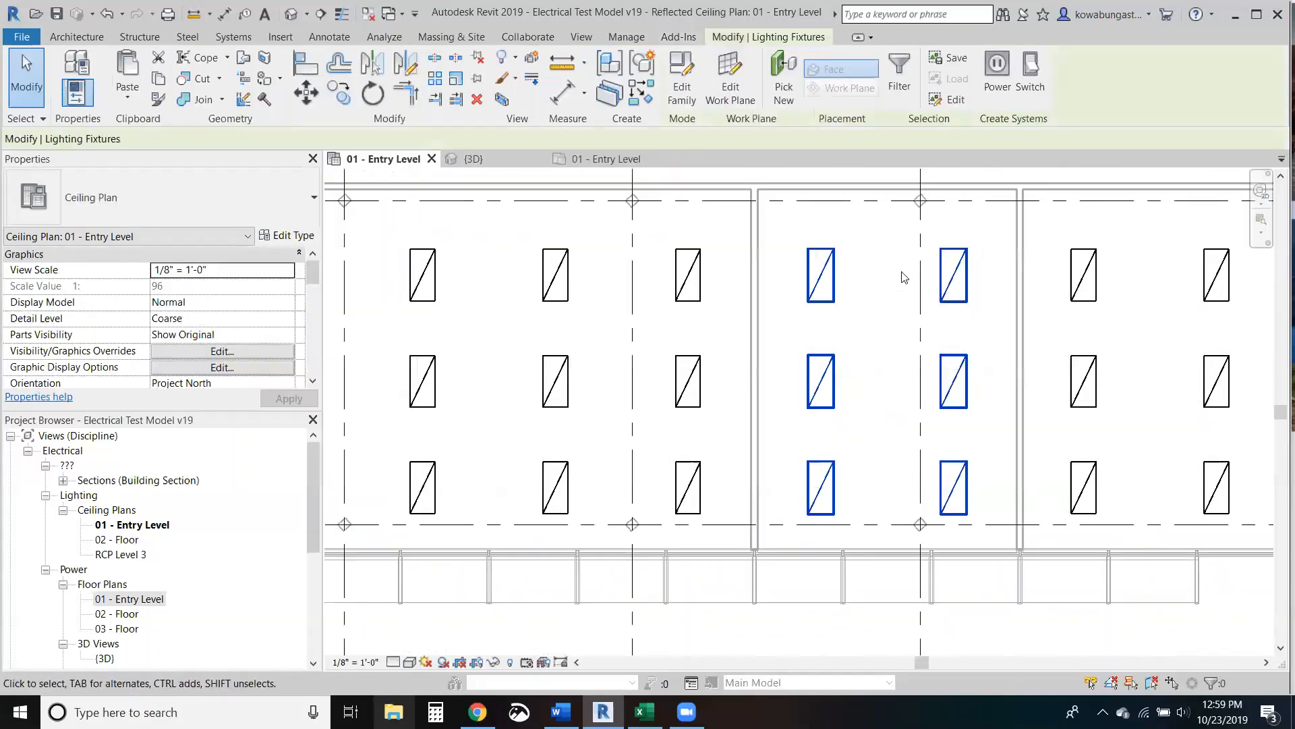
pyautogui.scroll(2, 904, 277)
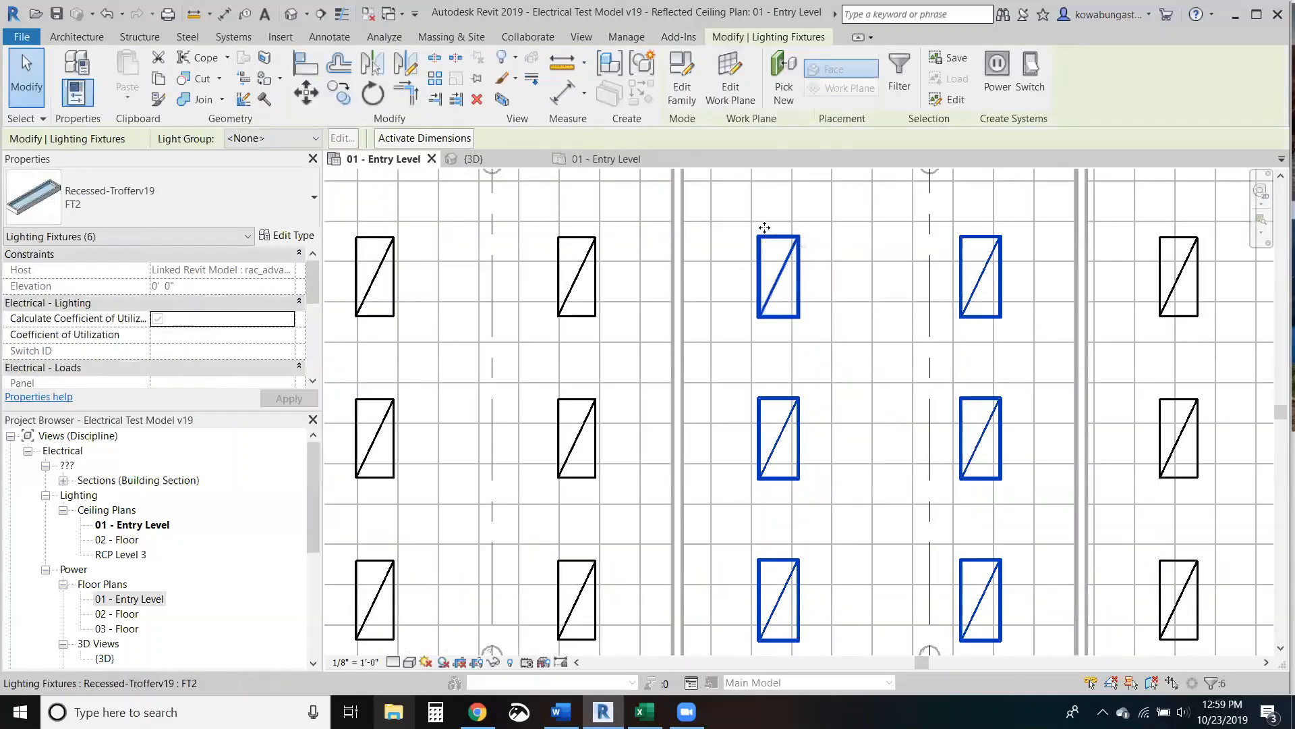
pyautogui.moveTo(764, 228); pyautogui.dragTo(758, 213)
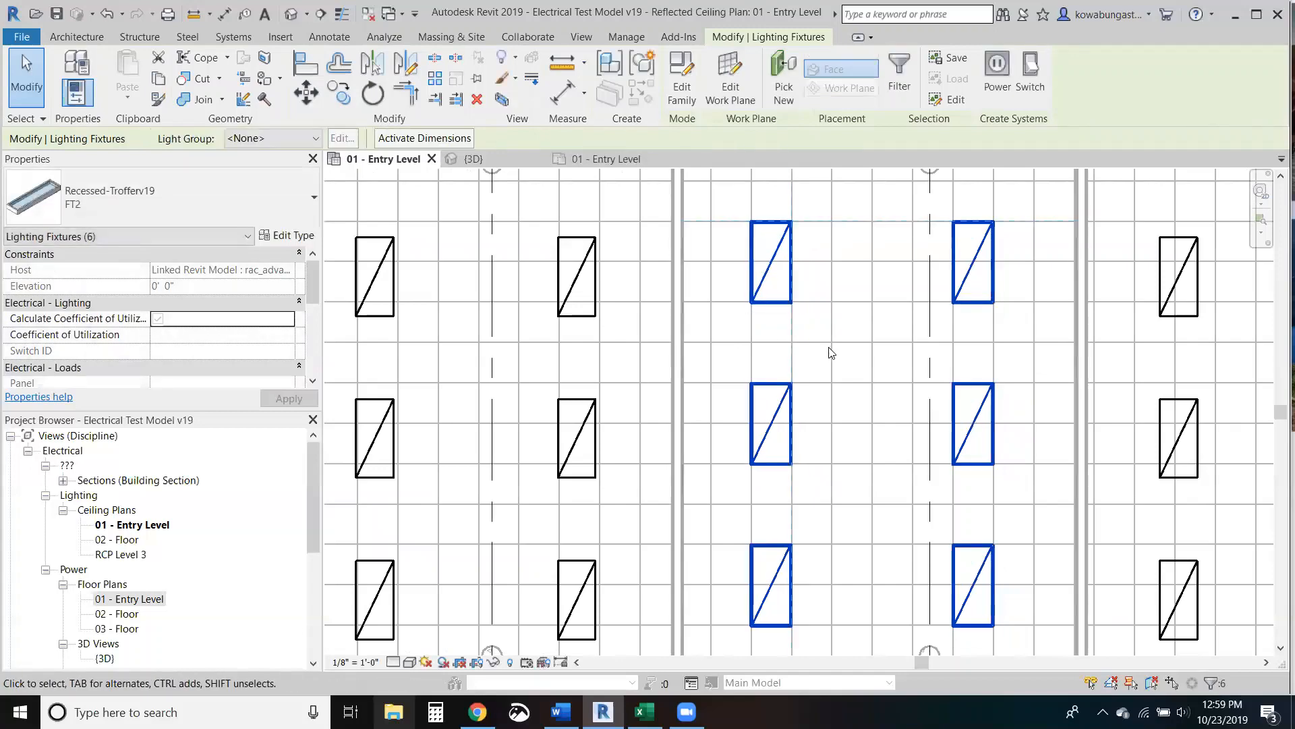
pyautogui.click(807, 390)
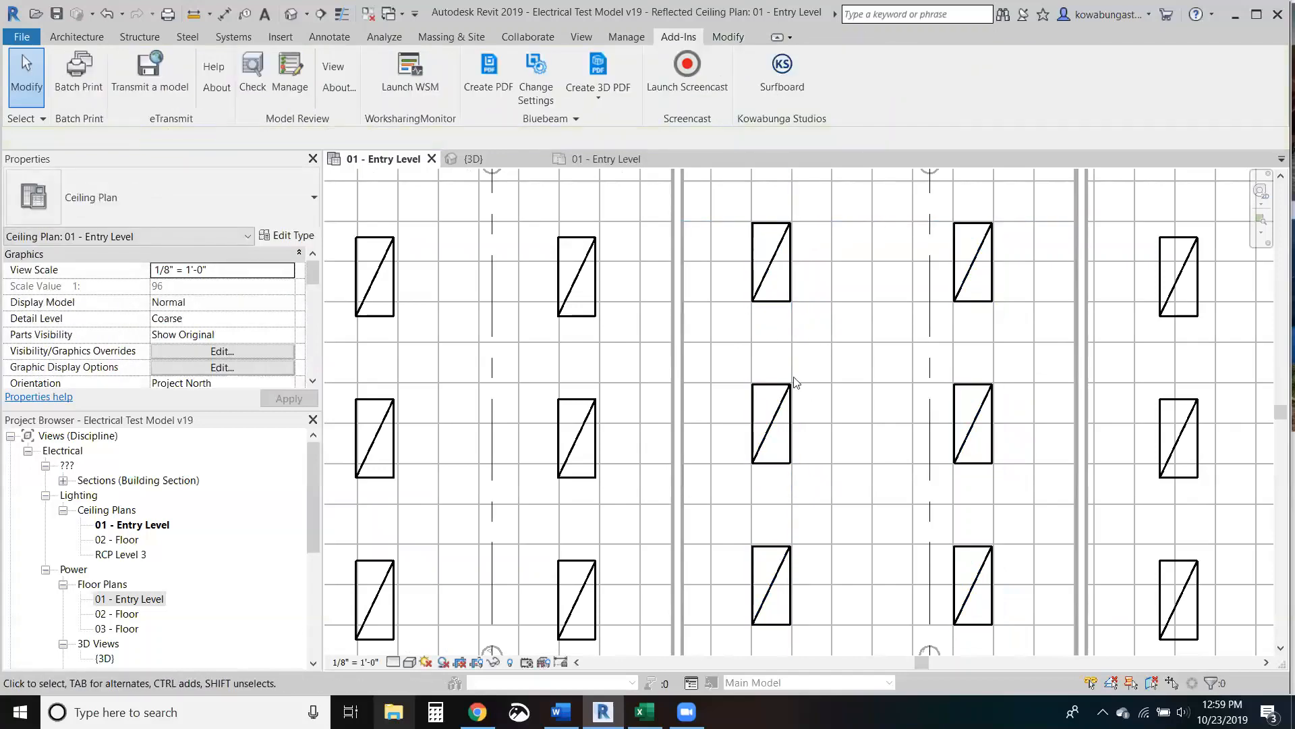